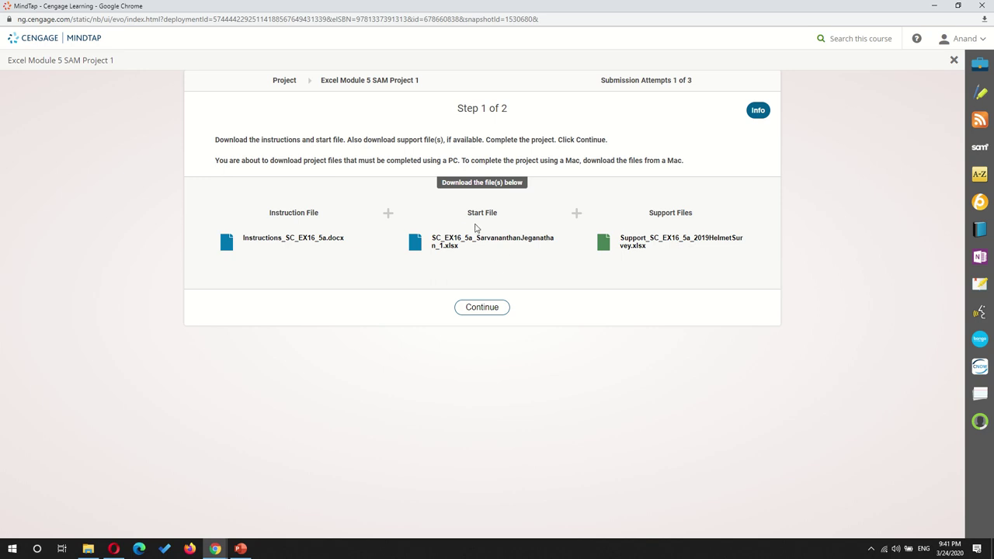
Step: Download the instructions docx, start workbook and support workbook, then open Instructions_SC_EX16_5a.docx
left_click(299, 242)
left_click(464, 250)
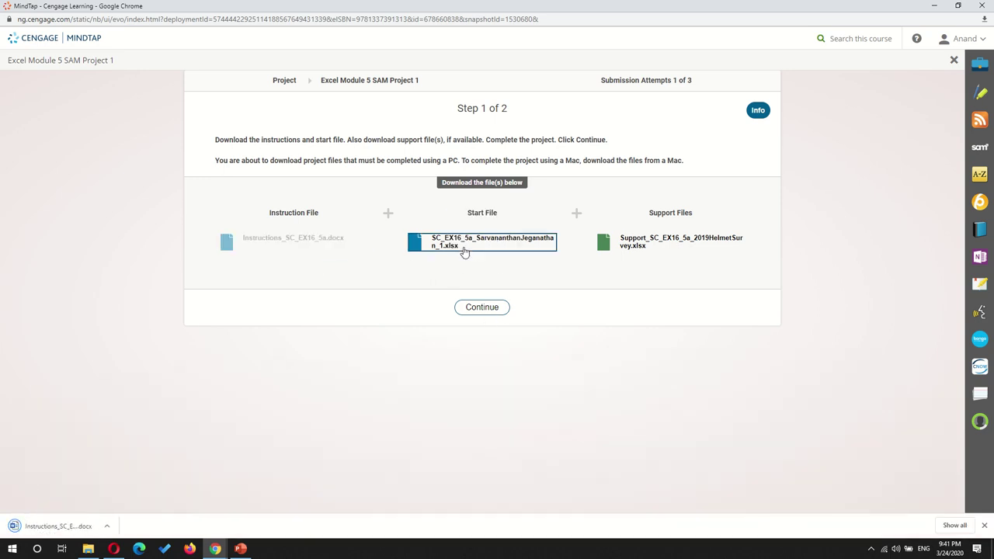
left_click(651, 246)
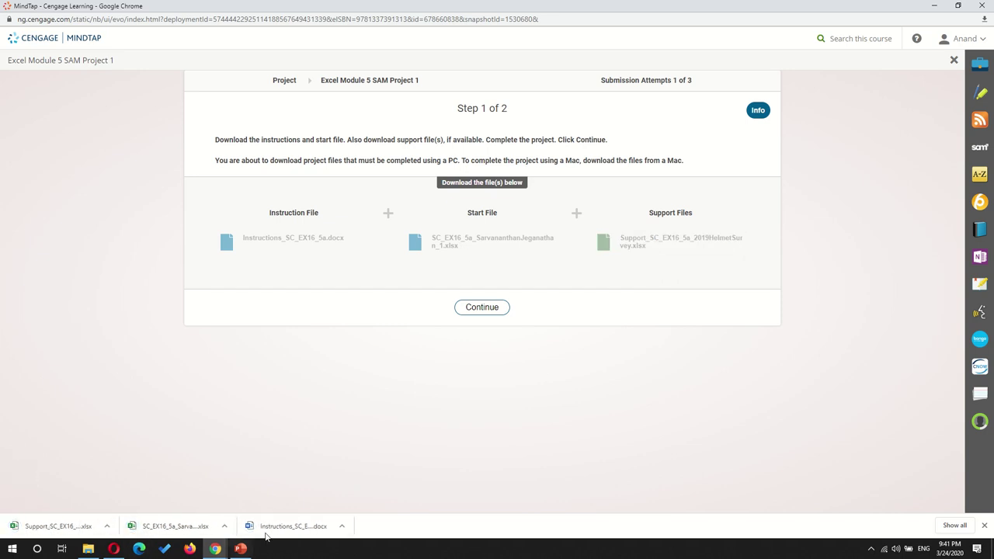
left_click(280, 529)
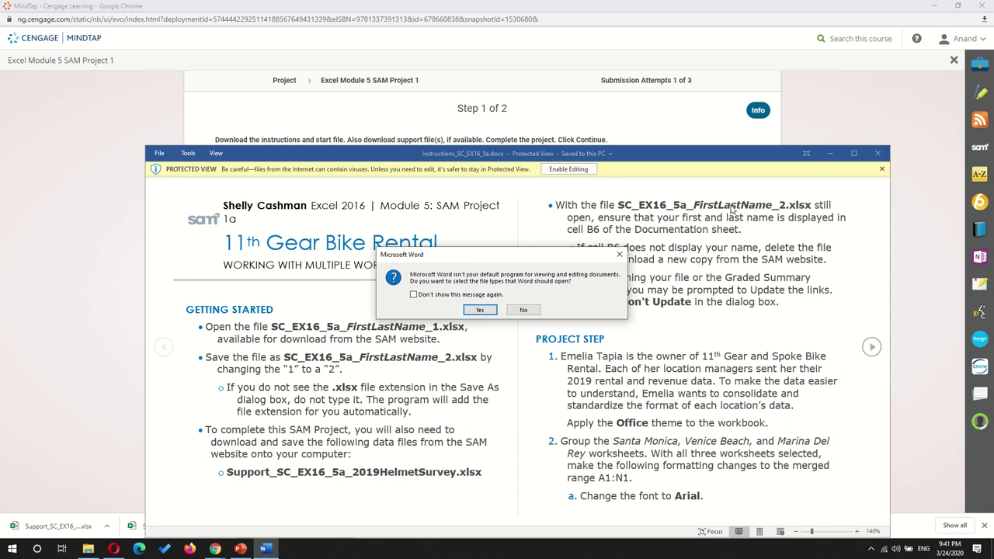
Step: Decline the default-viewer prompt, snap Word left beside MindTap, and open the downloaded start workbook
left_click(522, 310)
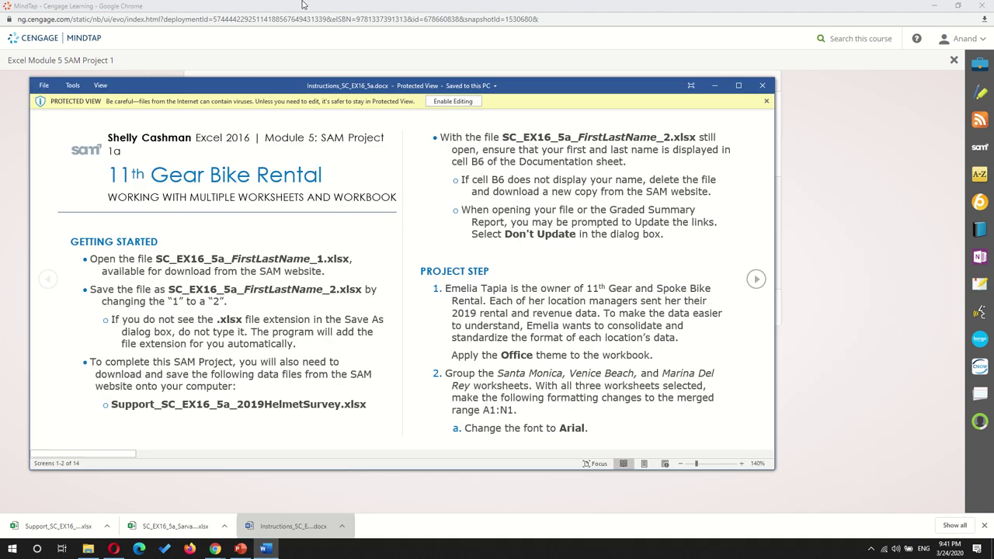
left_click_drag(303, 6, 0, 116)
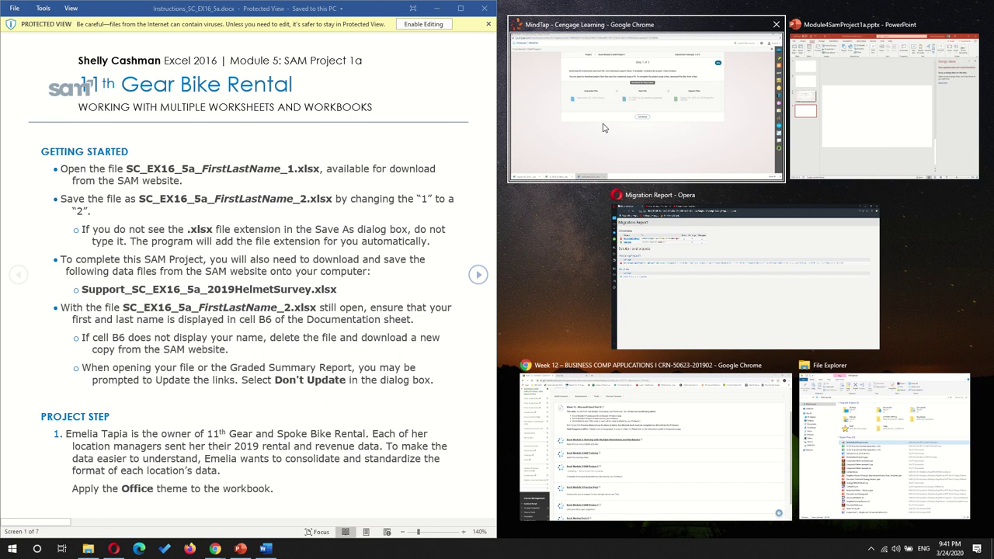
left_click(686, 138)
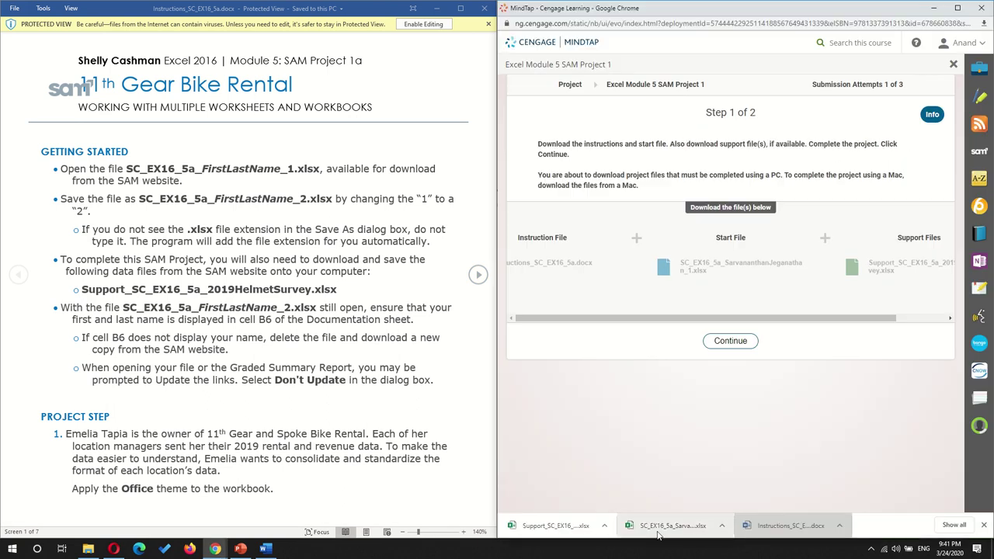
left_click(659, 534)
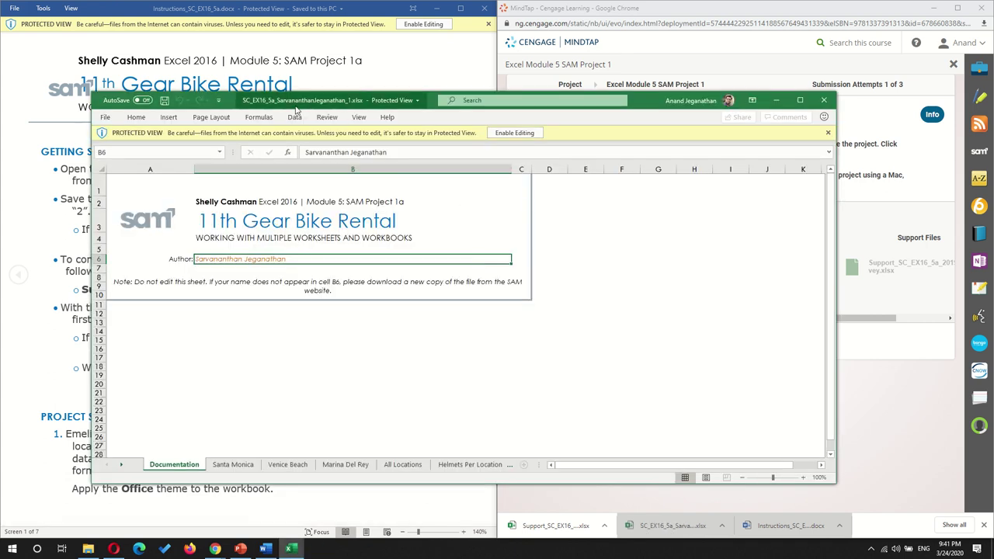
Step: Enable editing on the start workbook, snap it right, widen it, and dismiss Word's Protected View bar
key("super+Right")
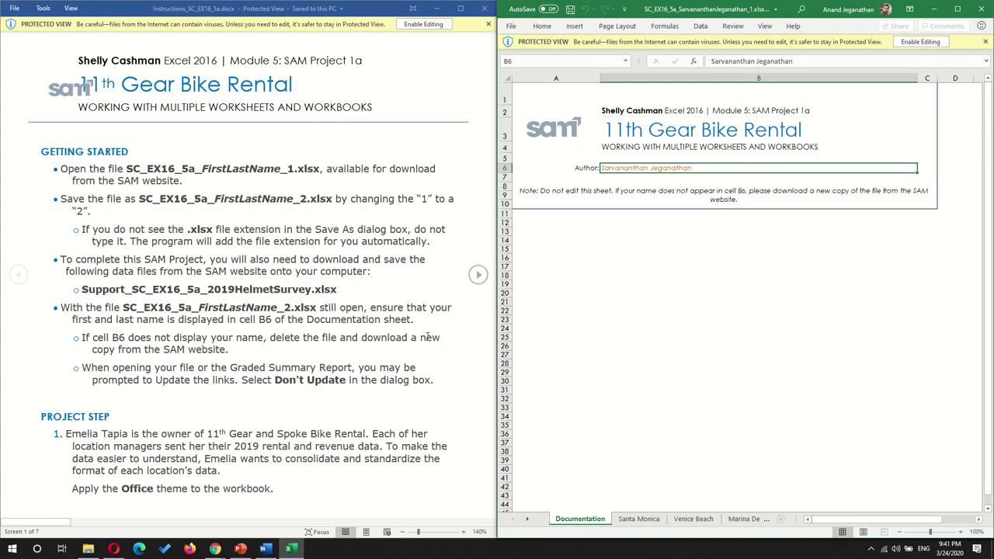
left_click(922, 42)
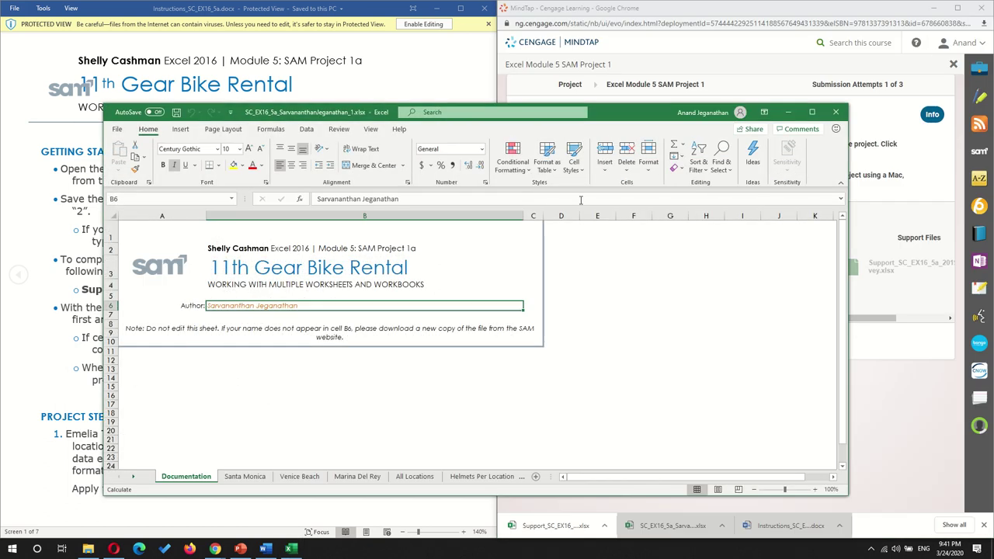
key("super+Right")
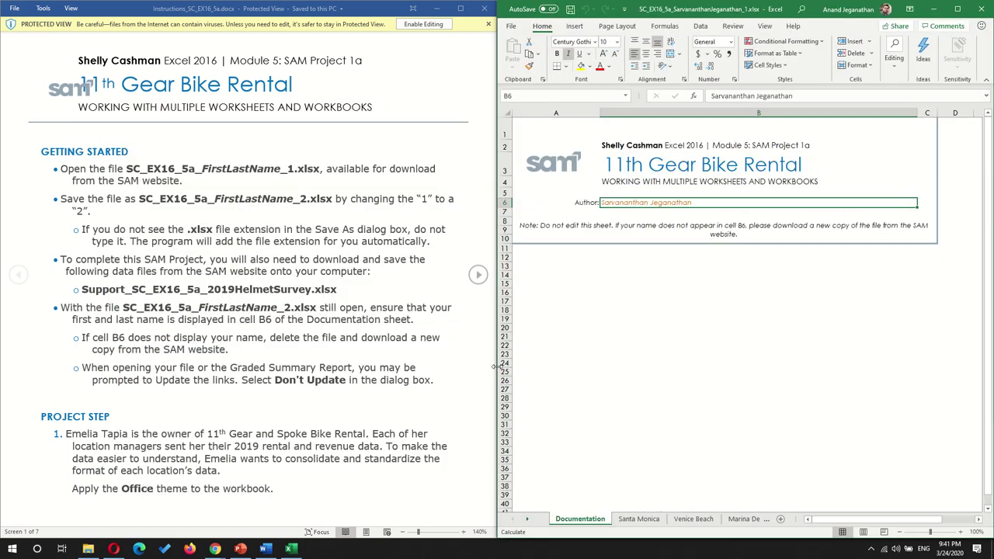
left_click_drag(496, 366, 221, 377)
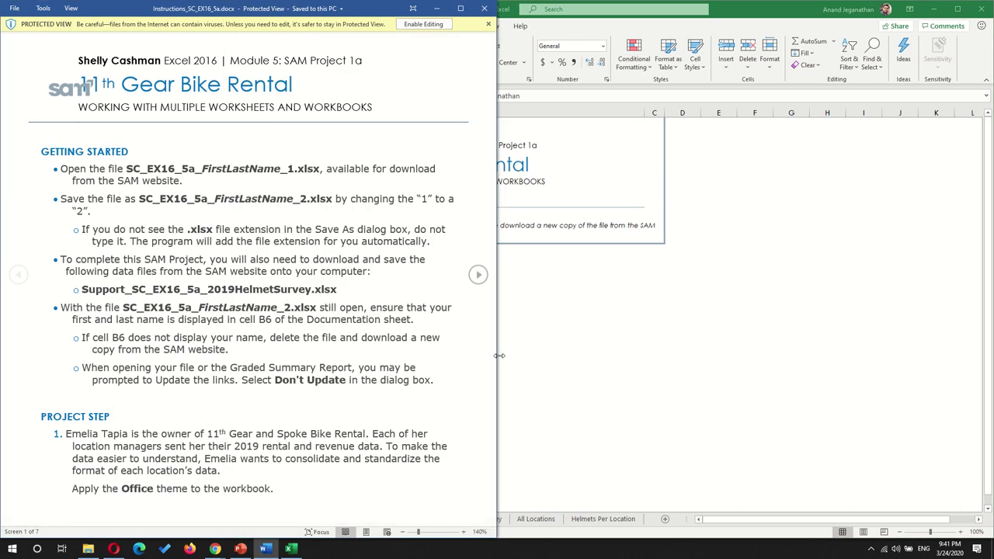
left_click_drag(501, 356, 226, 371)
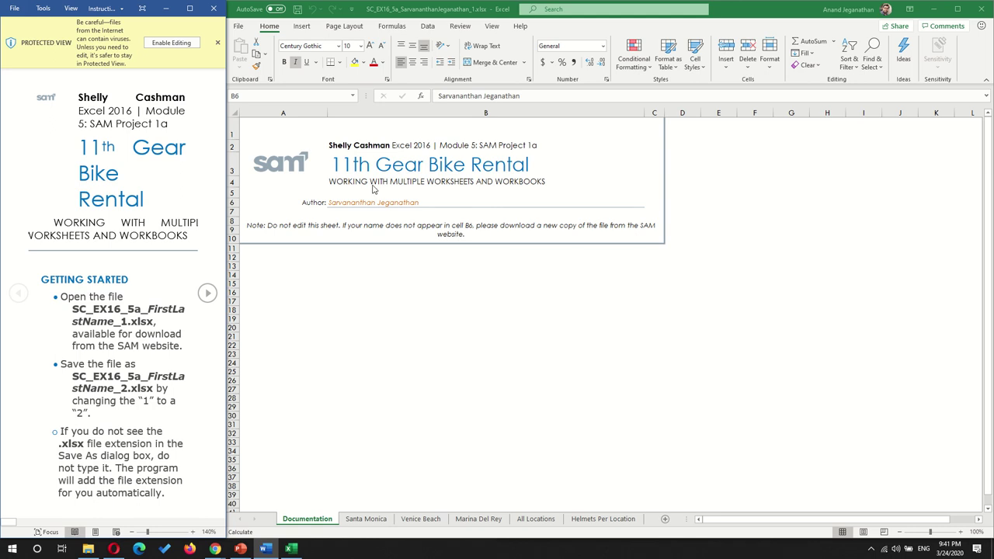
left_click(217, 42)
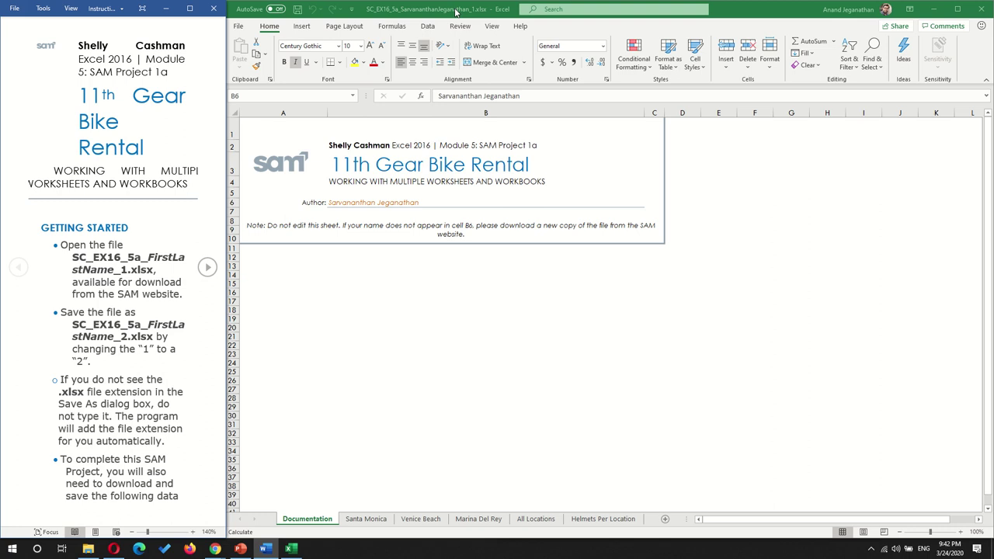
Step: Save the workbook as SC_EX16_5a_..._2.xlsx, changing the trailing 1 to 2
left_click(239, 29)
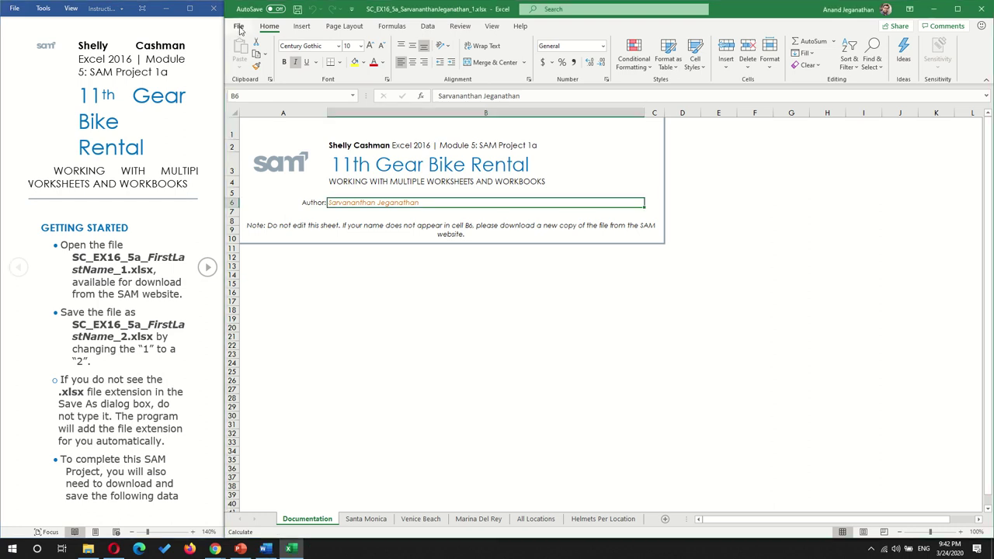
left_click(239, 29)
left_click(252, 163)
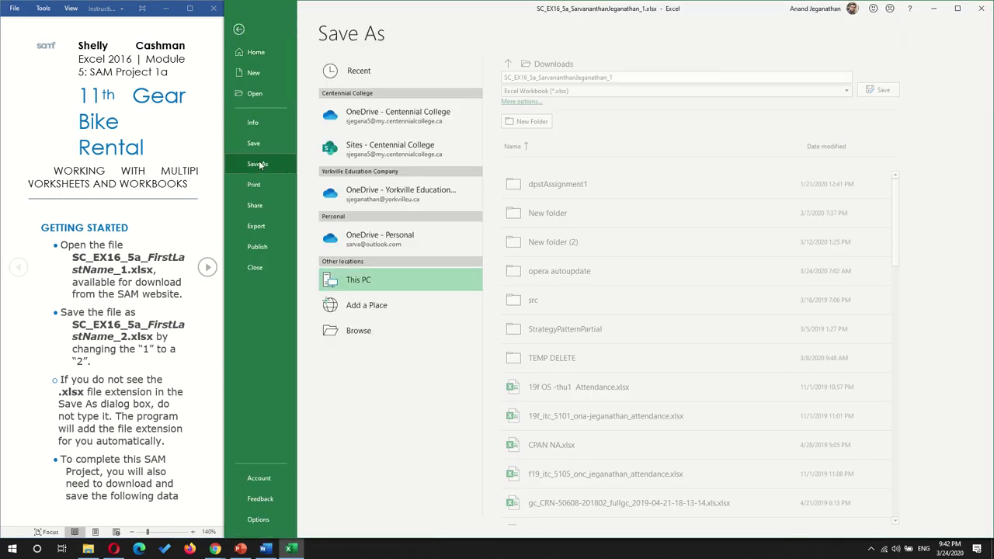
left_click(360, 332)
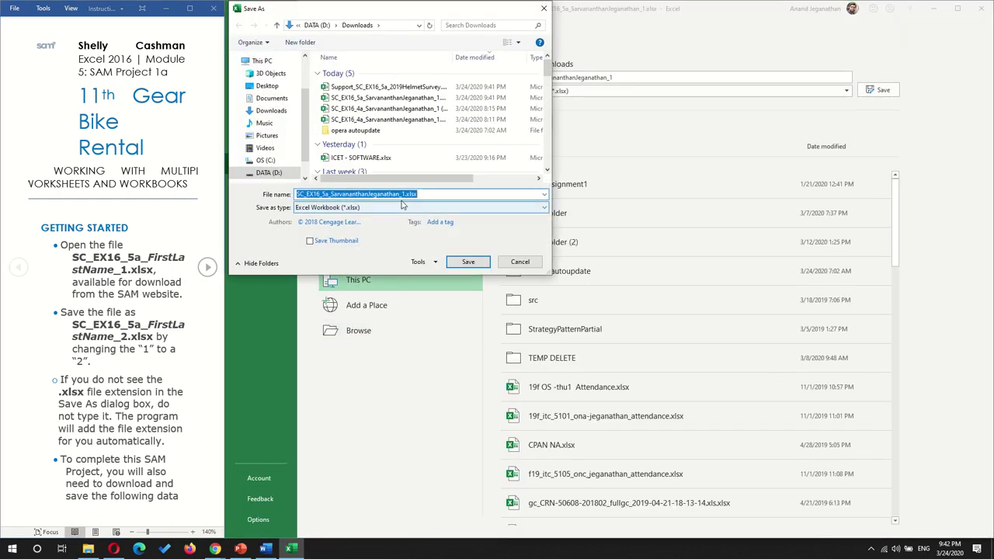
left_click(401, 194)
key("BackSpace")
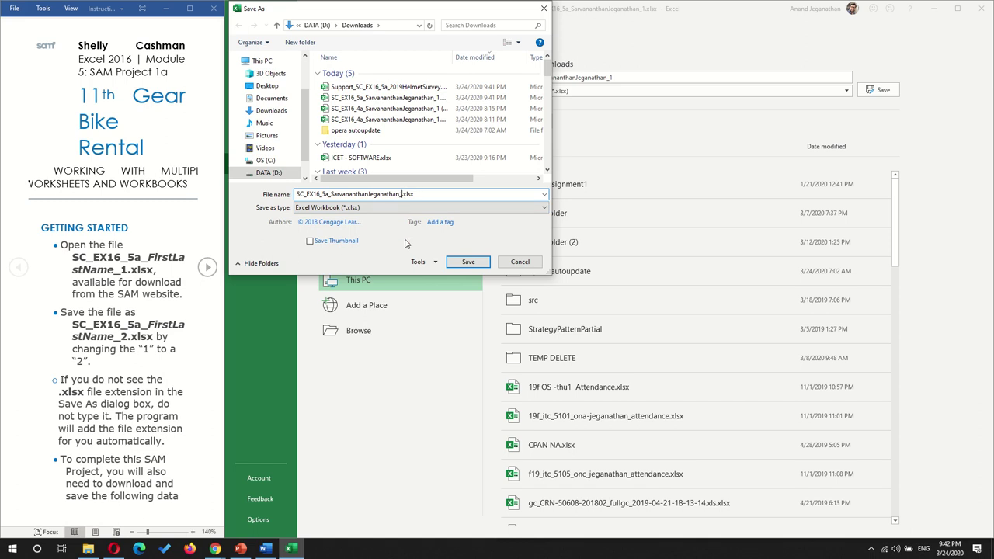
type("2")
left_click(468, 262)
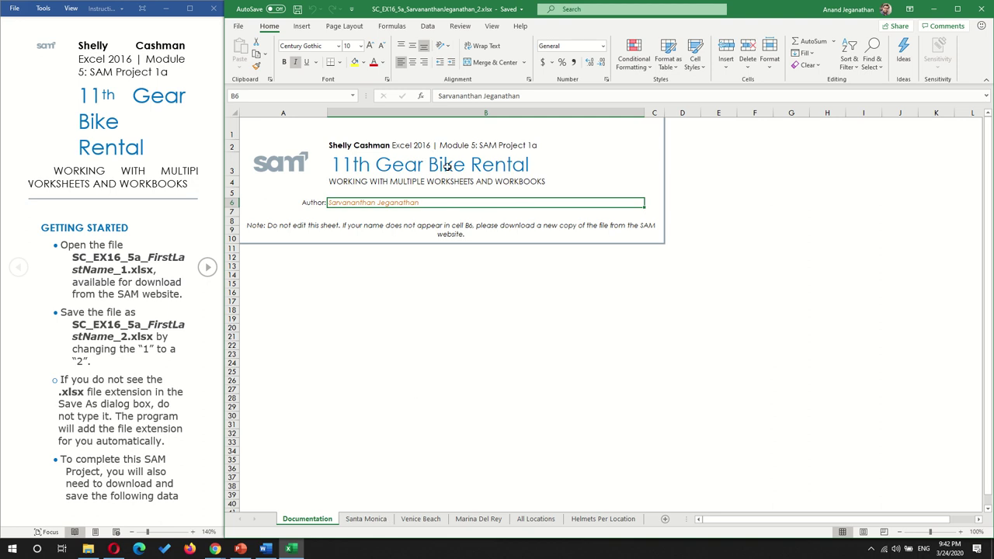
left_click(371, 522)
left_click(423, 522)
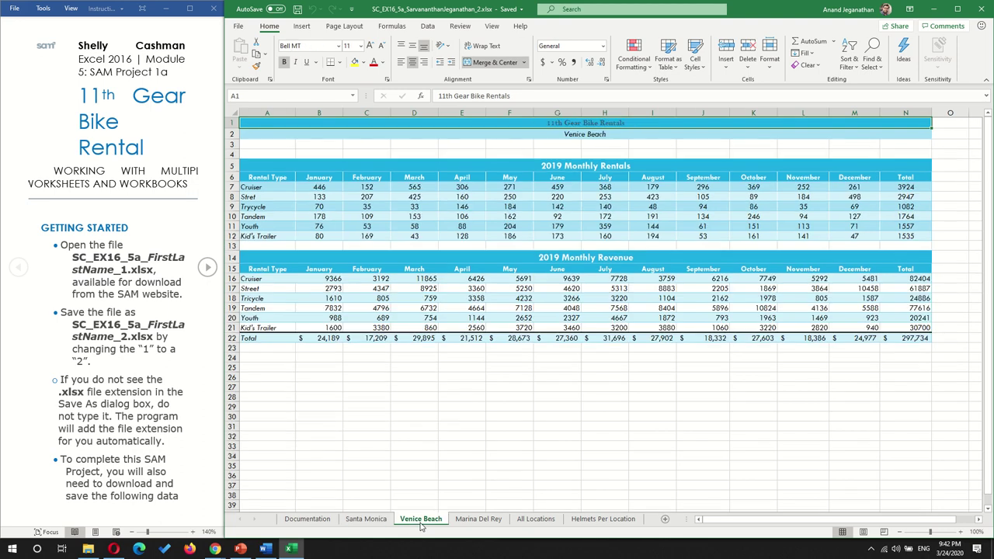
left_click(488, 524)
left_click(537, 527)
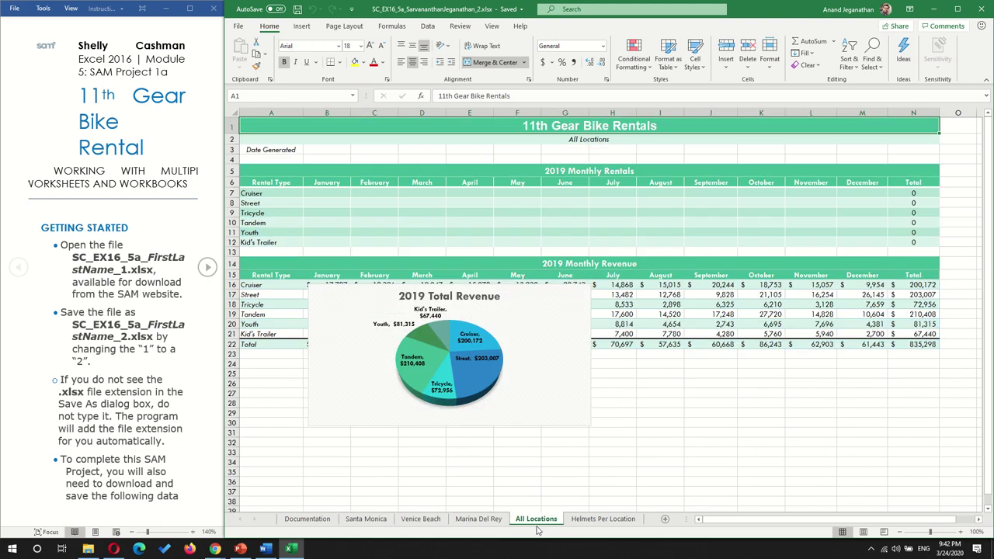
left_click(612, 523)
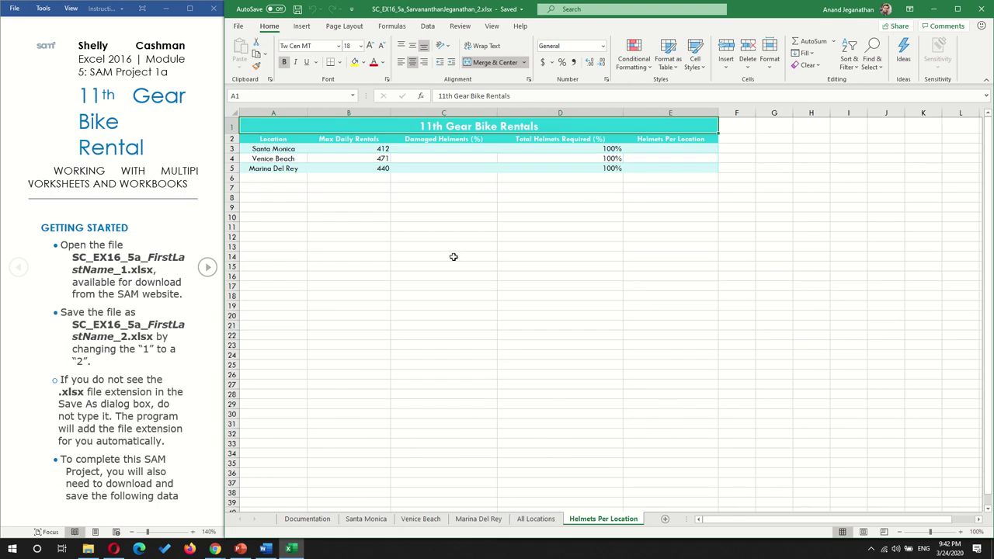
left_click(365, 520)
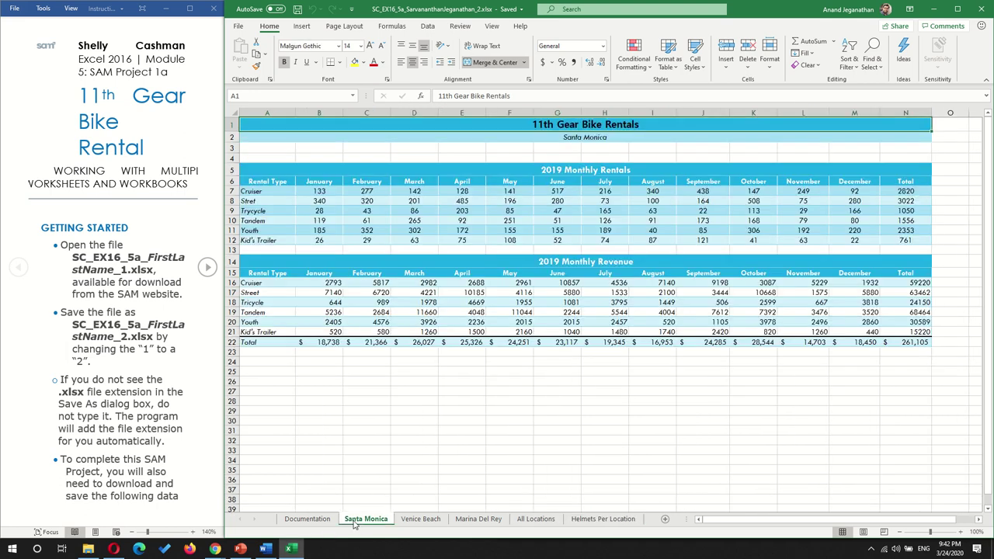
left_click(309, 520)
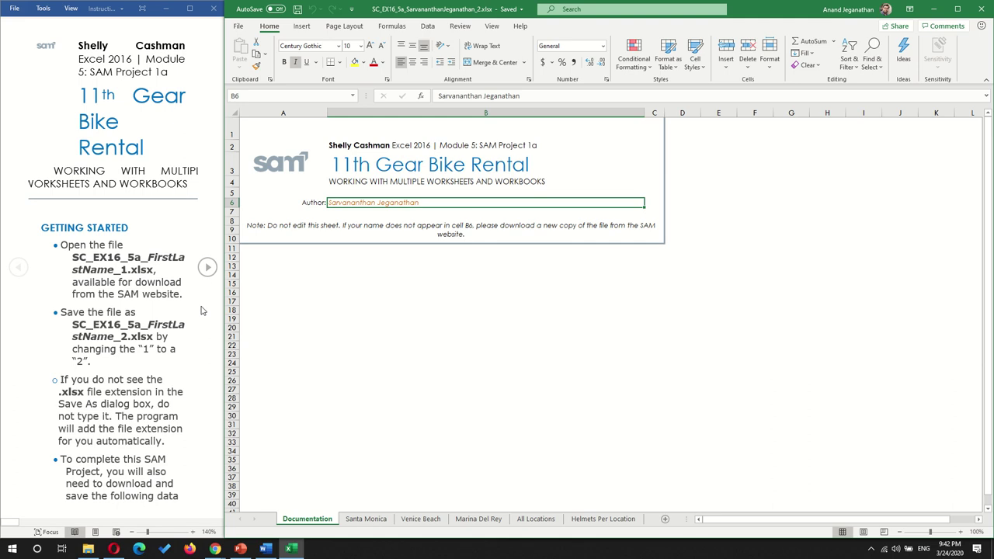
left_click(207, 272)
Step: Page the instructions forward to Project Step 2 about the Office theme and grouping sheets
left_click(207, 269)
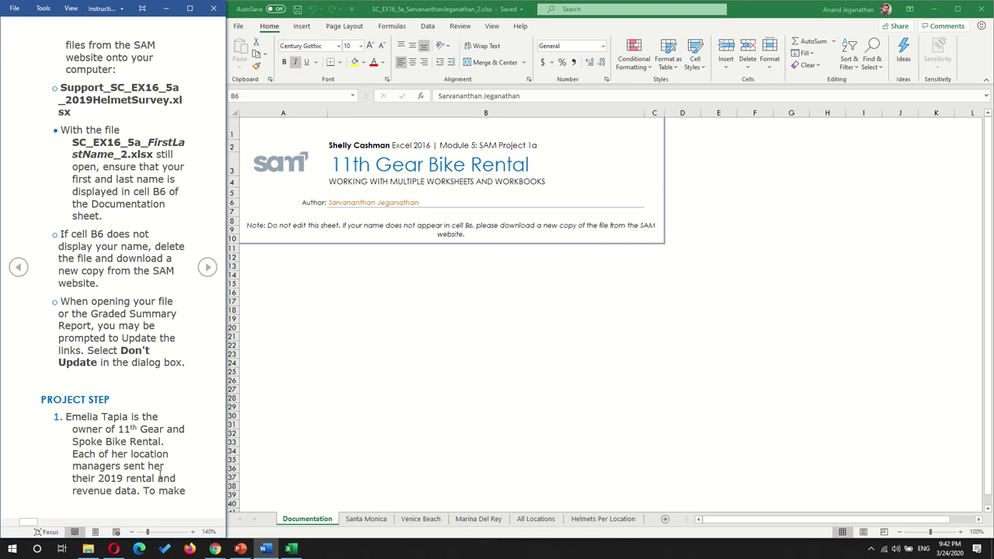
left_click(207, 268)
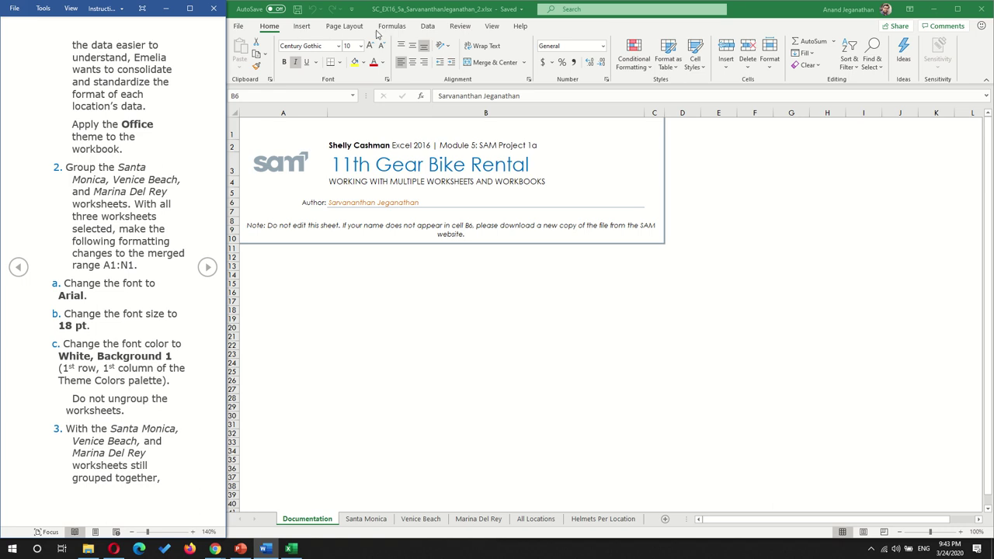
Step: Choose the Office theme from the Page Layout Themes gallery
left_click(348, 31)
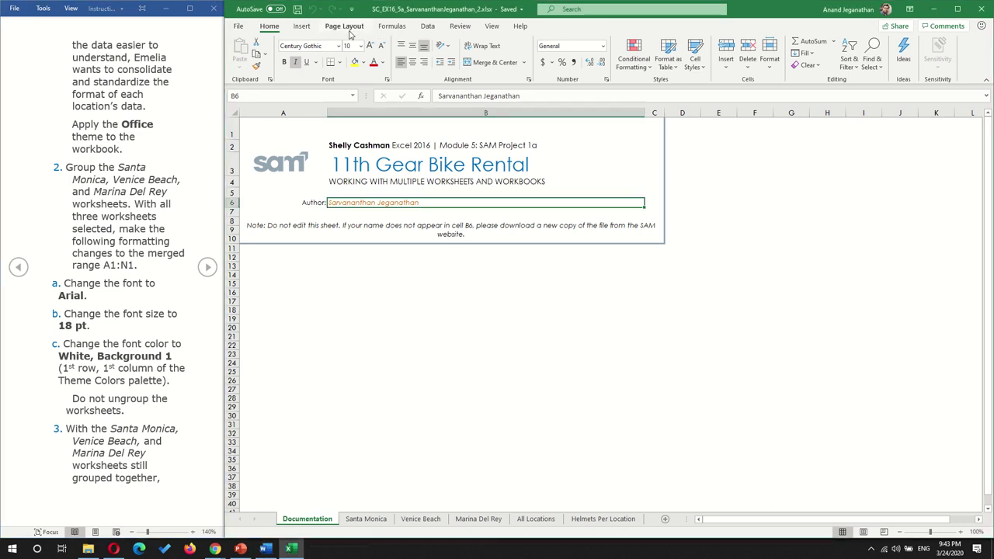
left_click(347, 28)
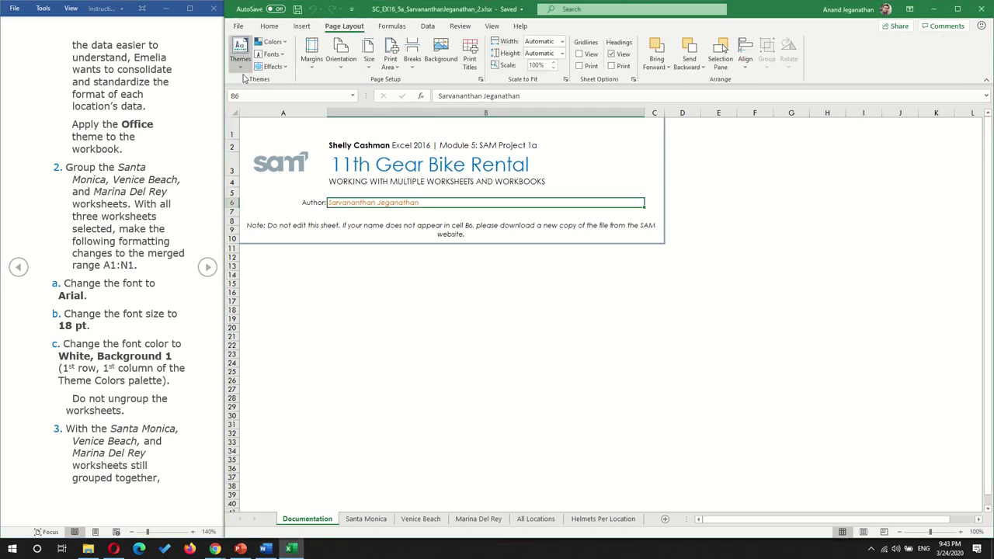
left_click(242, 70)
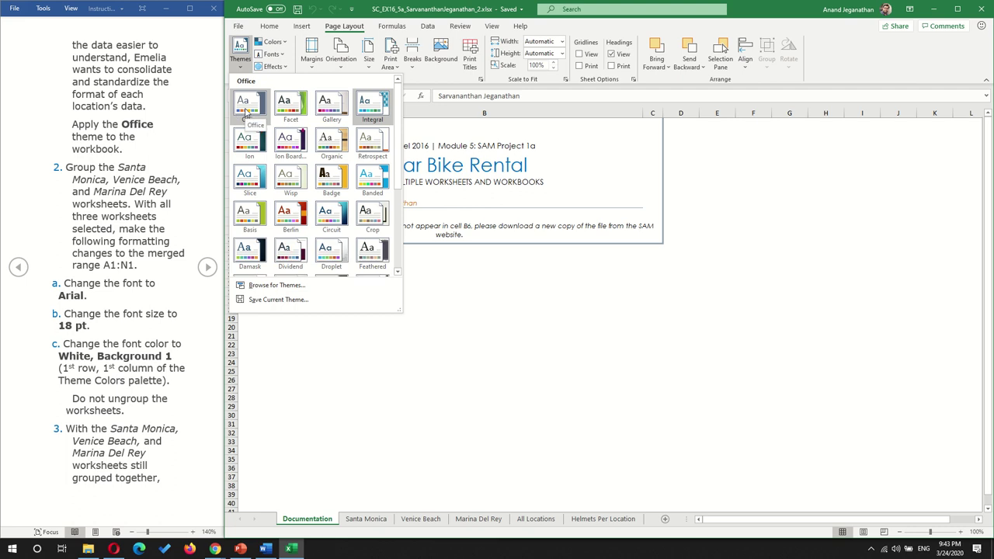
left_click(245, 112)
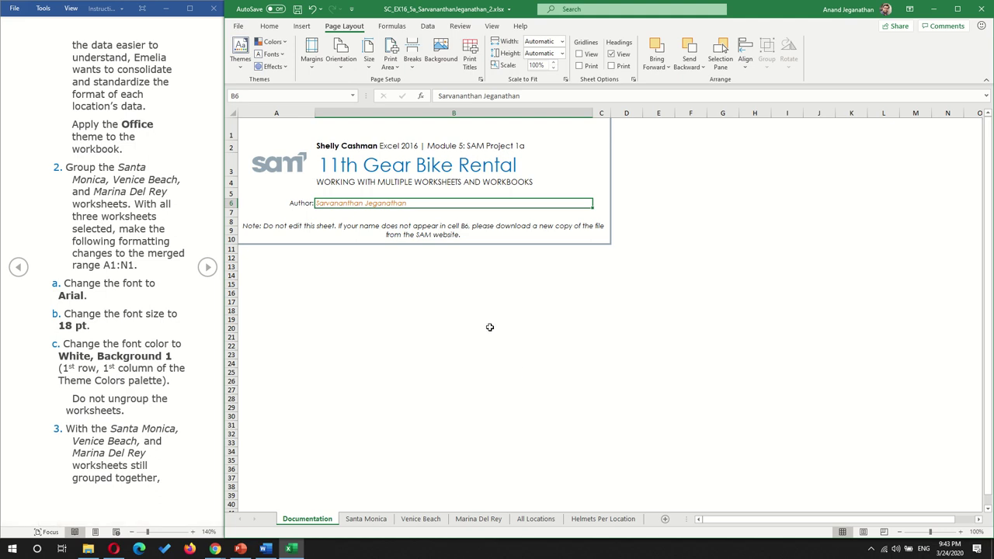
left_click(370, 521)
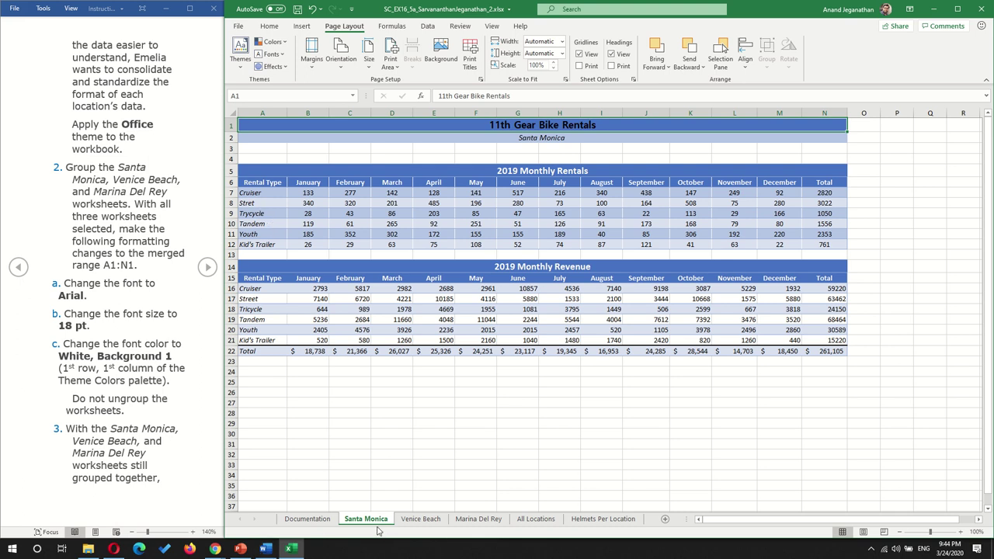
left_click(422, 522)
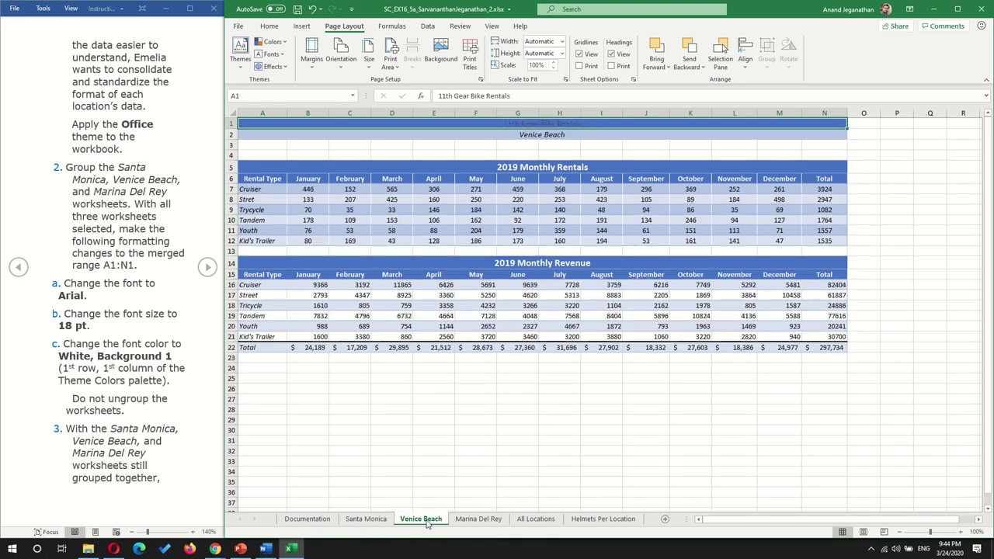
left_click(489, 521)
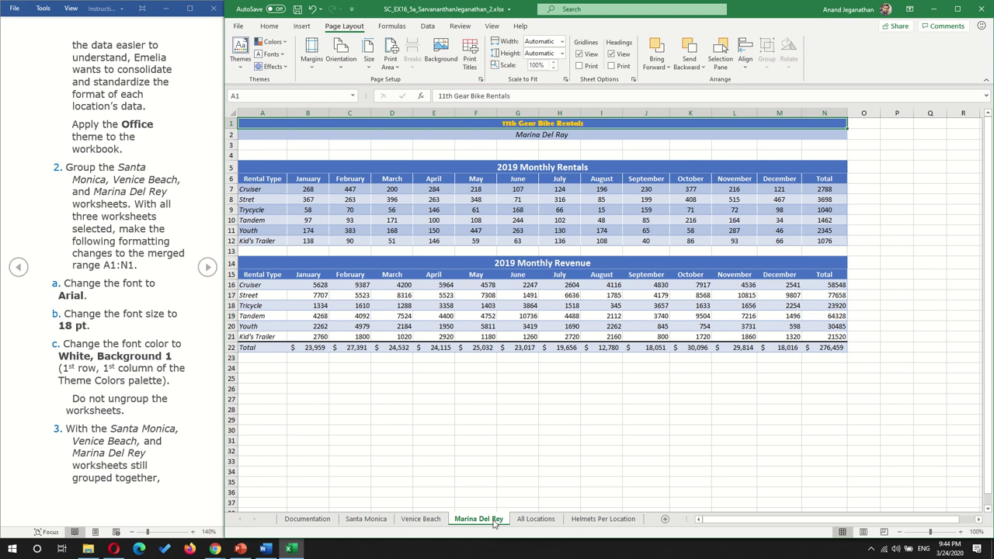
left_click(365, 520)
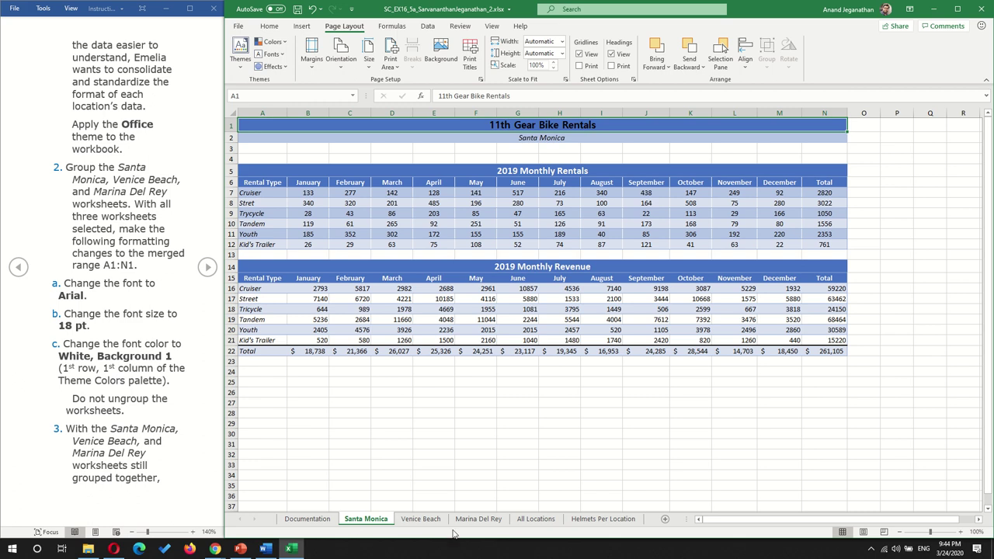
Step: Launch the On-Screen Keyboard and move it off the worksheet
left_click(479, 520, "shift")
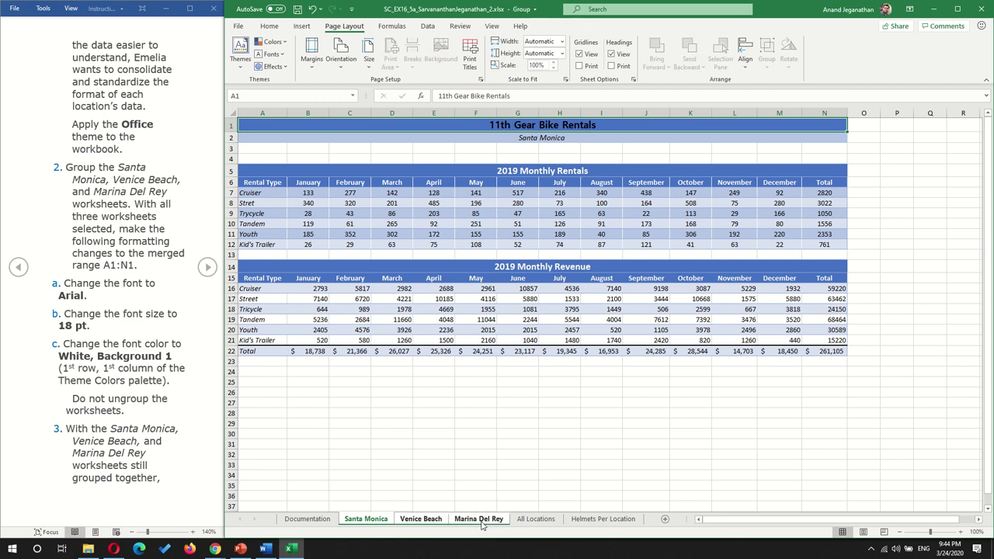
key("super")
type("key")
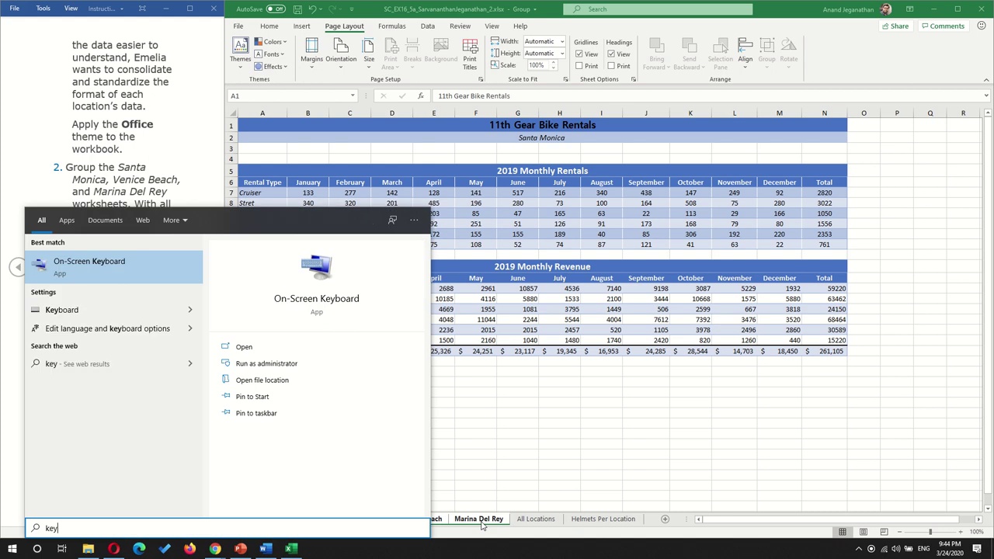
key("Return")
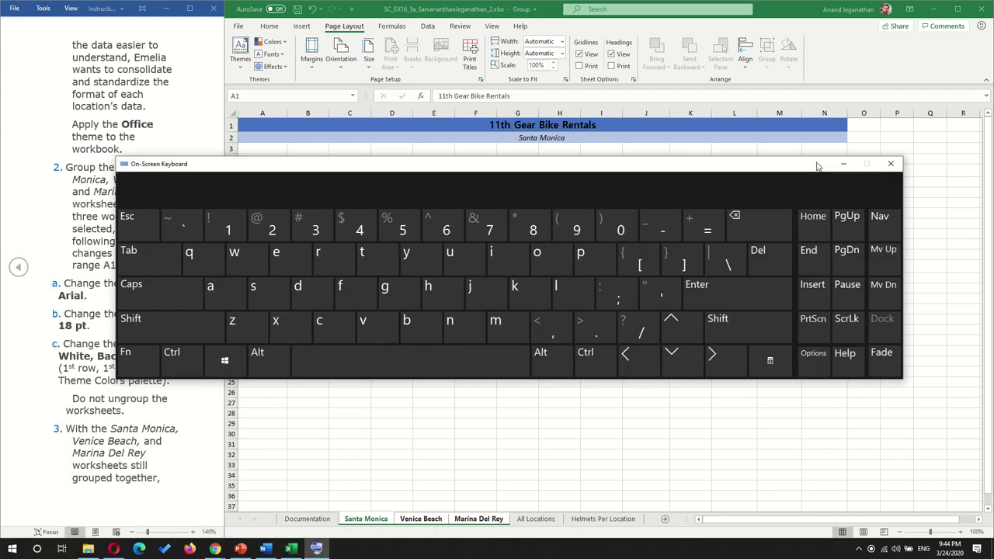
left_click_drag(817, 166, 772, 23)
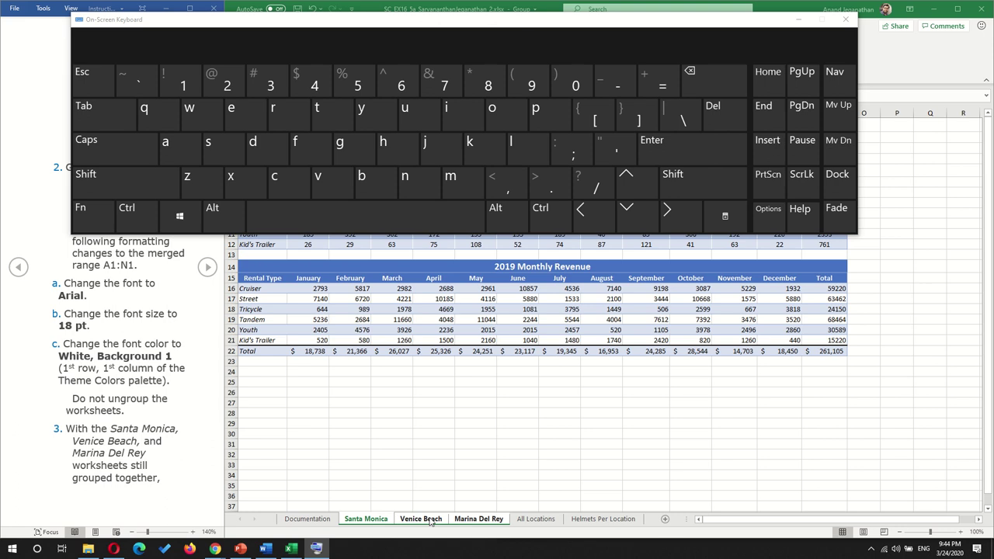
Step: Group Santa Monica through Marina Del Rey using the on-screen Shift, then close the keyboard
left_click(307, 518)
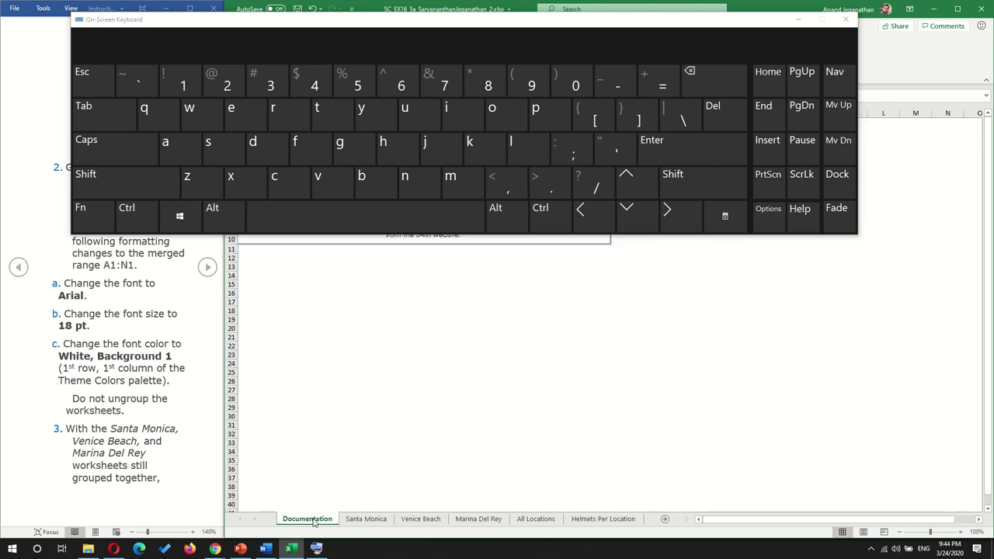
left_click(366, 519)
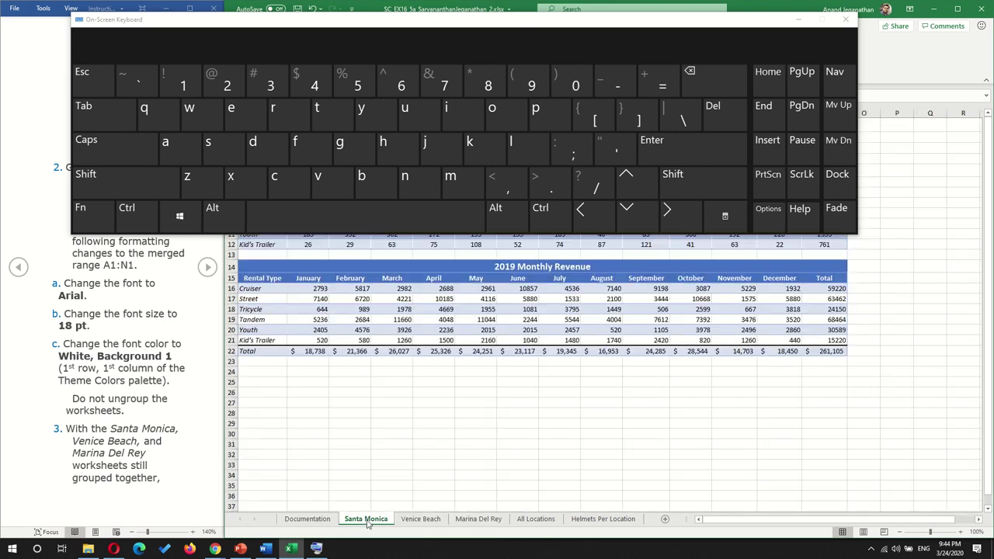
left_click(116, 187)
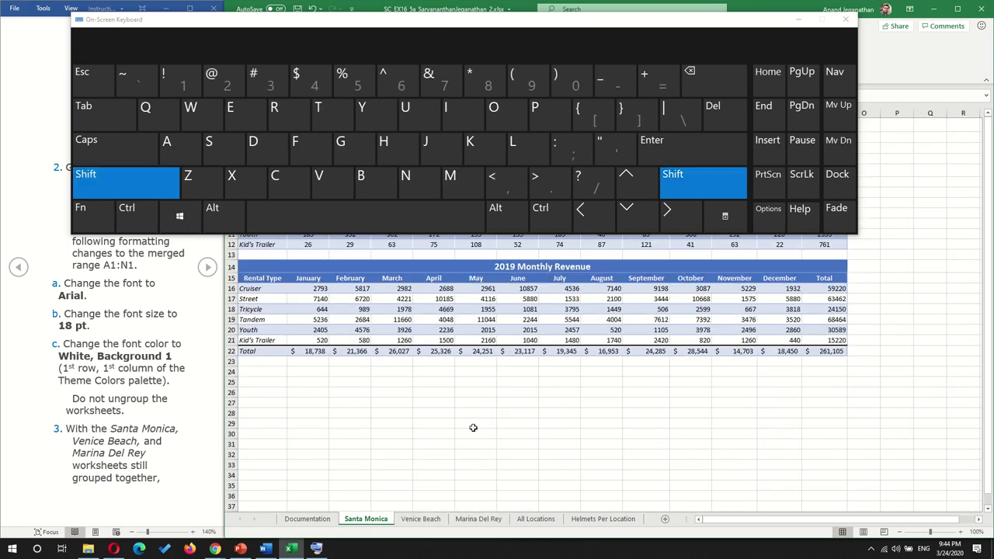
left_click(483, 521, "shift")
left_click(482, 521, "shift")
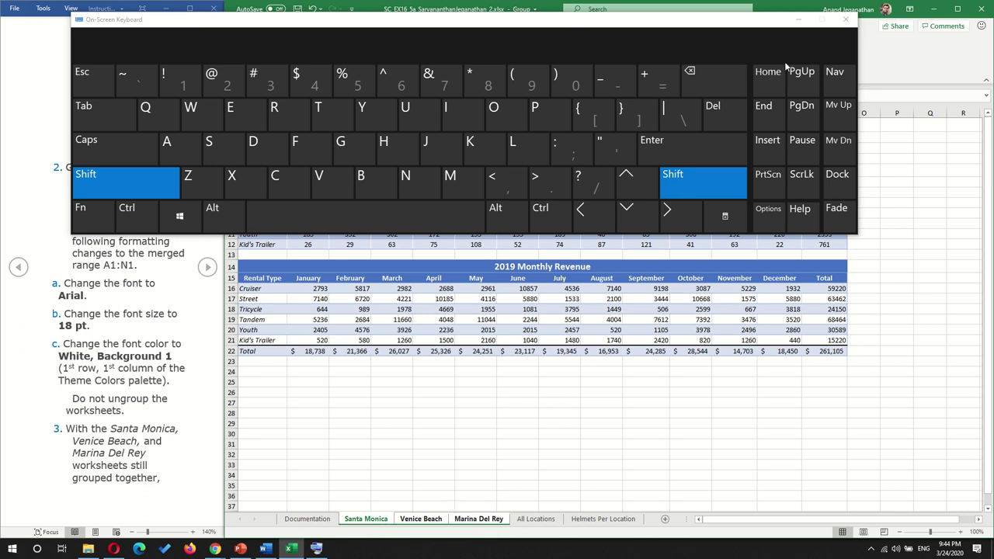
left_click(799, 19)
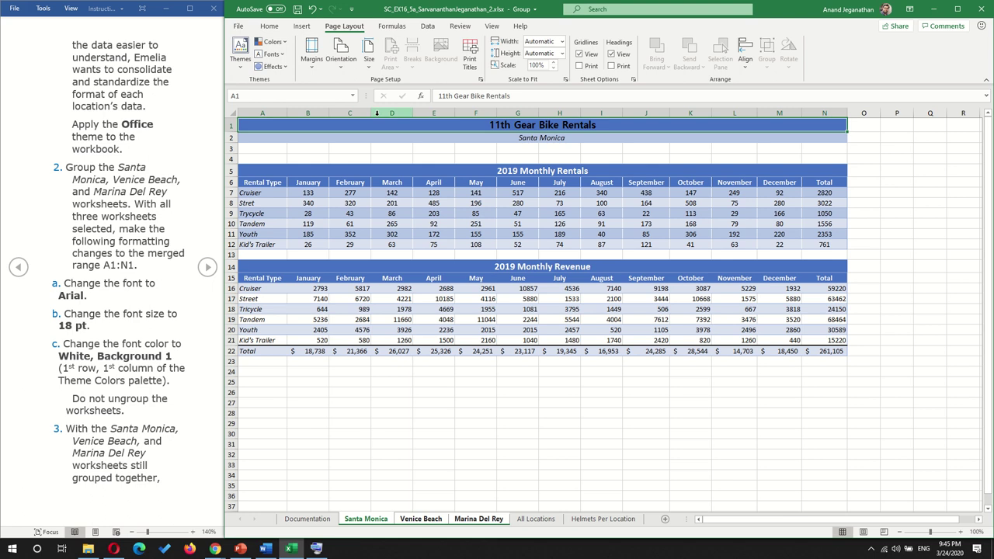
Step: Format the merged A1:N1 title as Arial, 18 pt, in White, Background 1
left_click(271, 27)
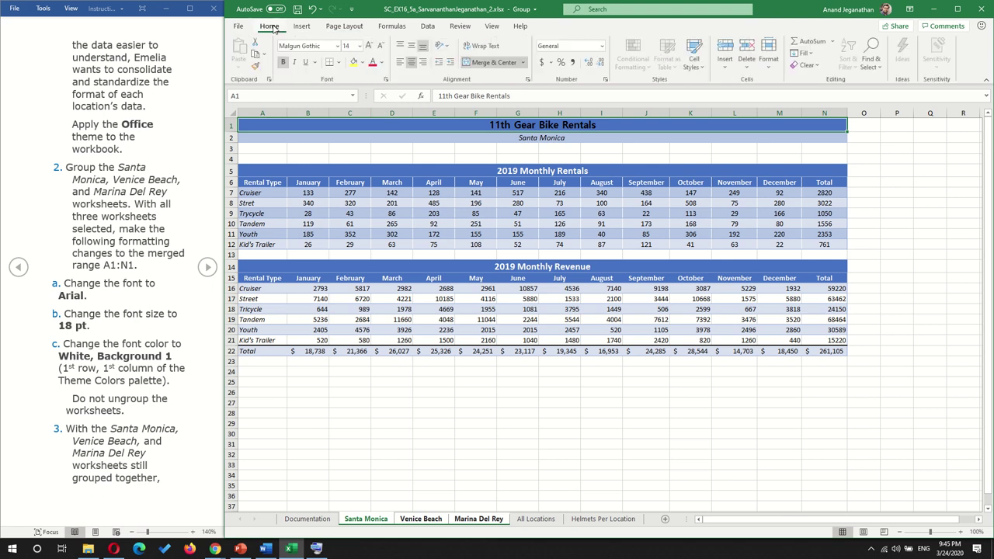
left_click(337, 48)
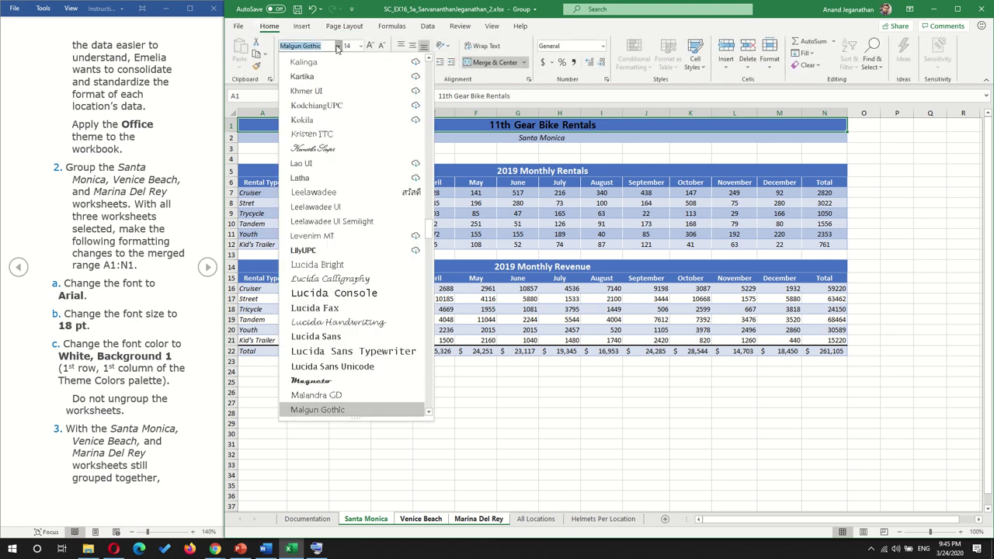
scroll(342, 161, "up", 3)
scroll(341, 161, "up", 3)
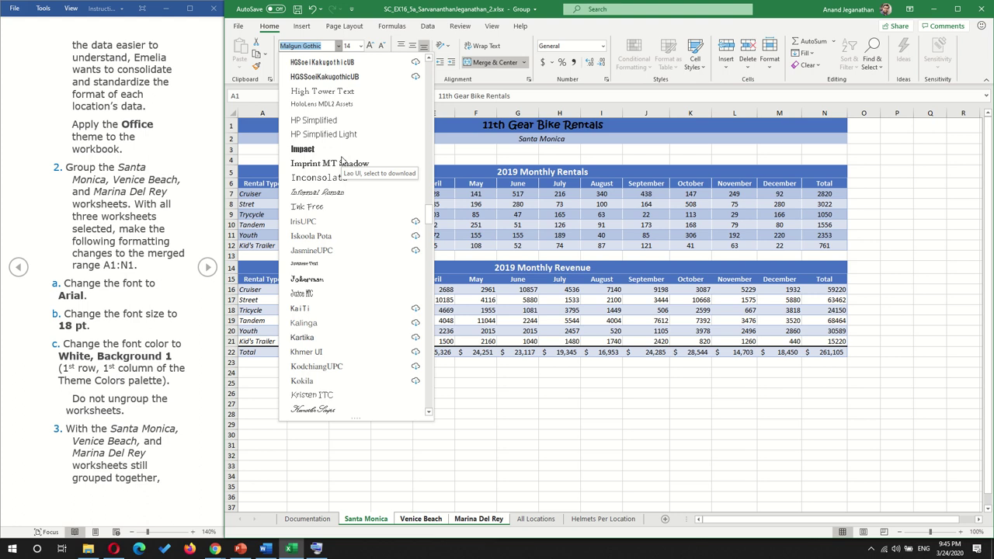
type("Arial")
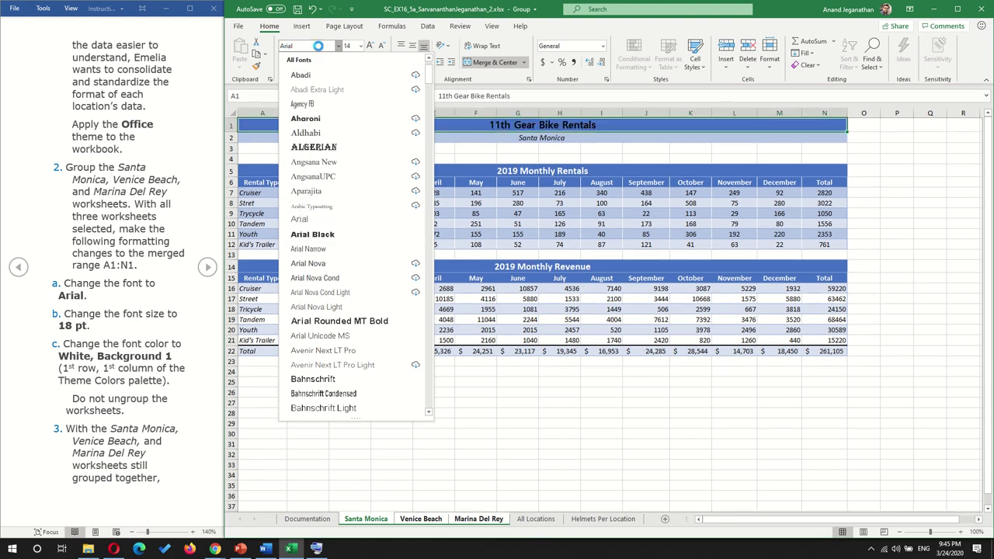
key("Return")
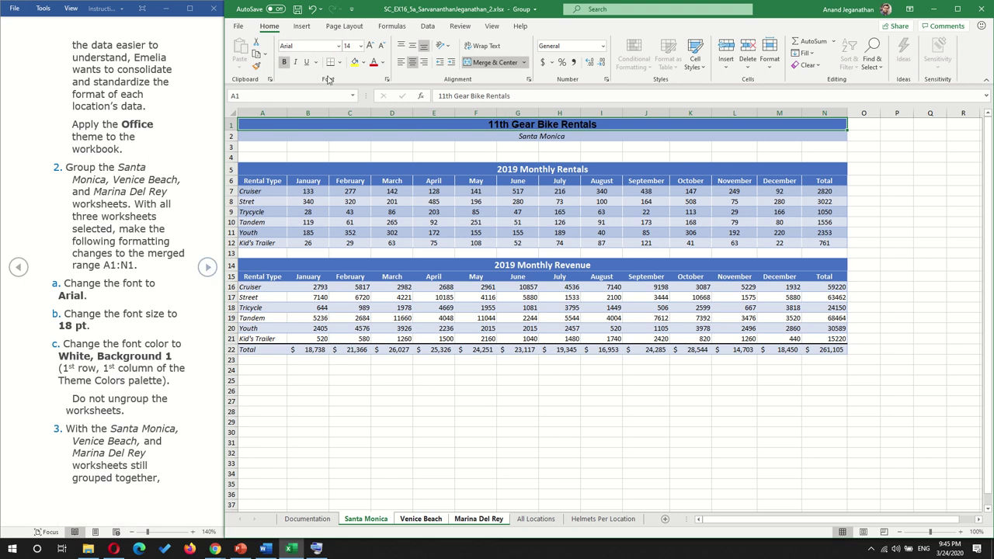
left_click(359, 46)
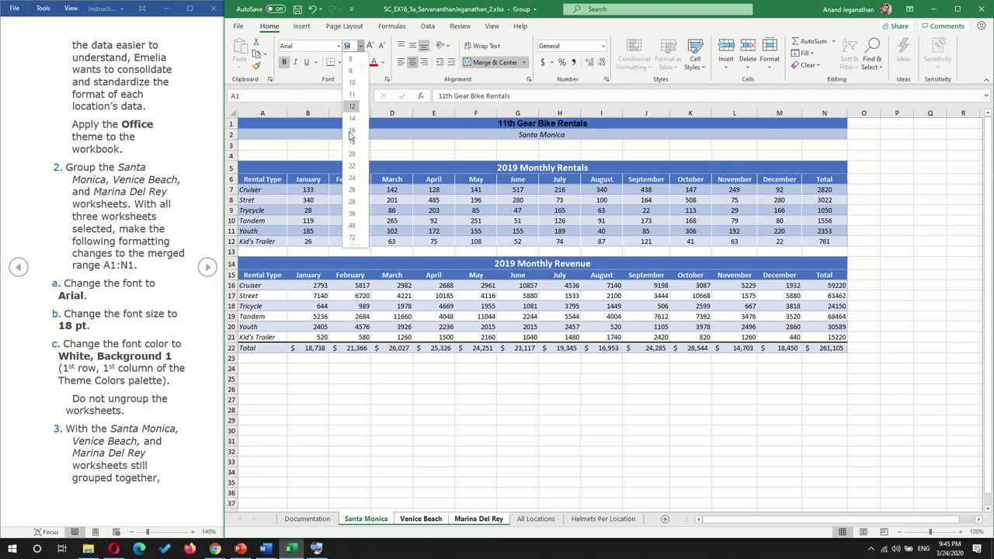
left_click(351, 142)
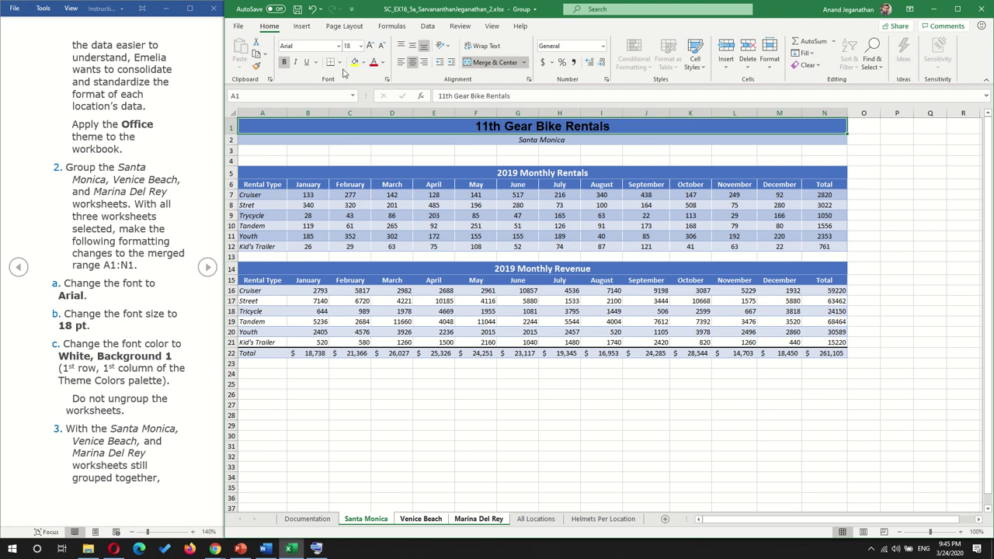
left_click(382, 63)
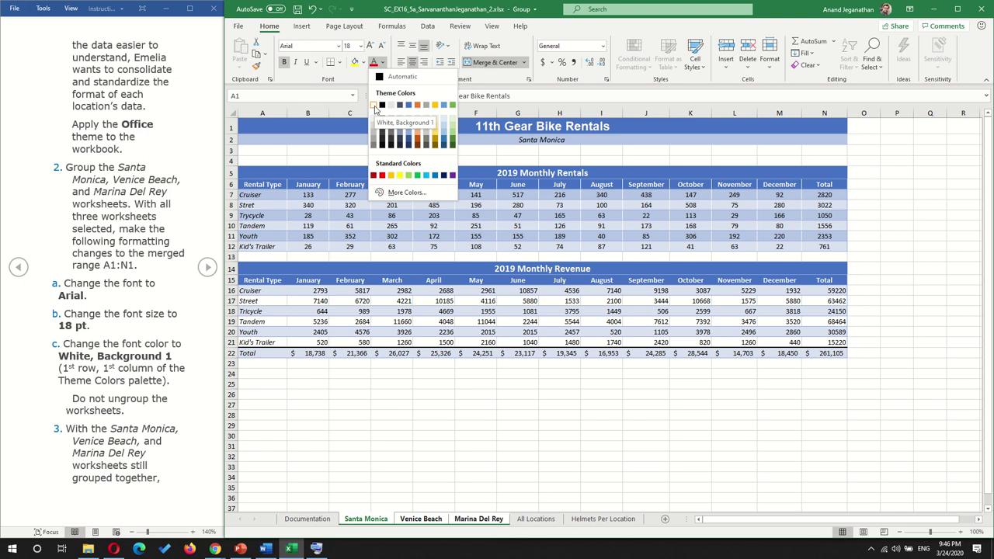
left_click(374, 106)
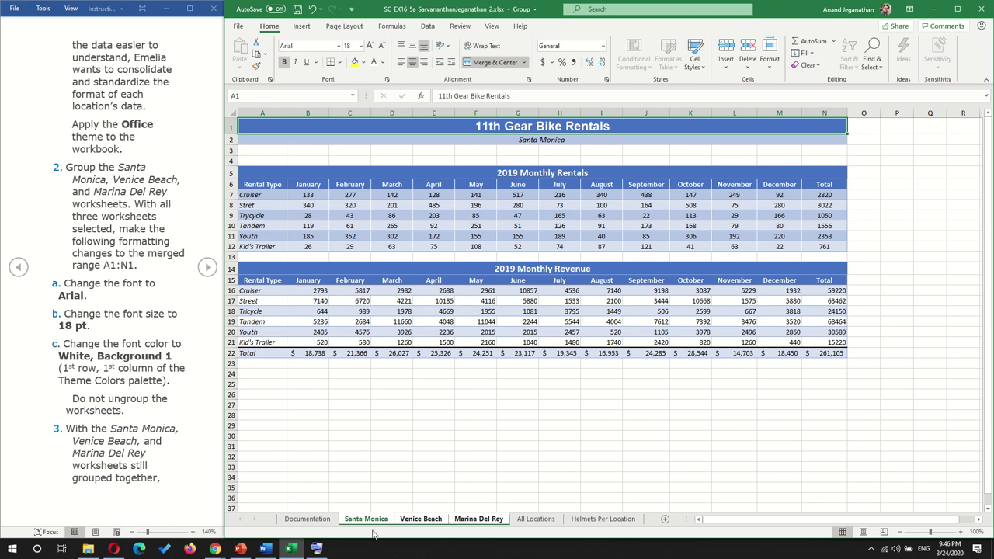
left_click(427, 520)
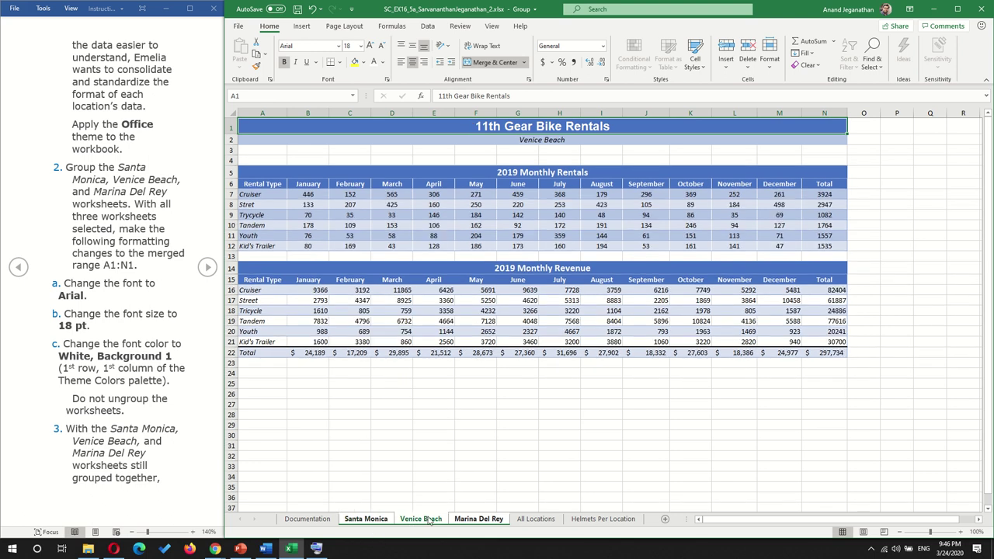
left_click(470, 522)
left_click(364, 520)
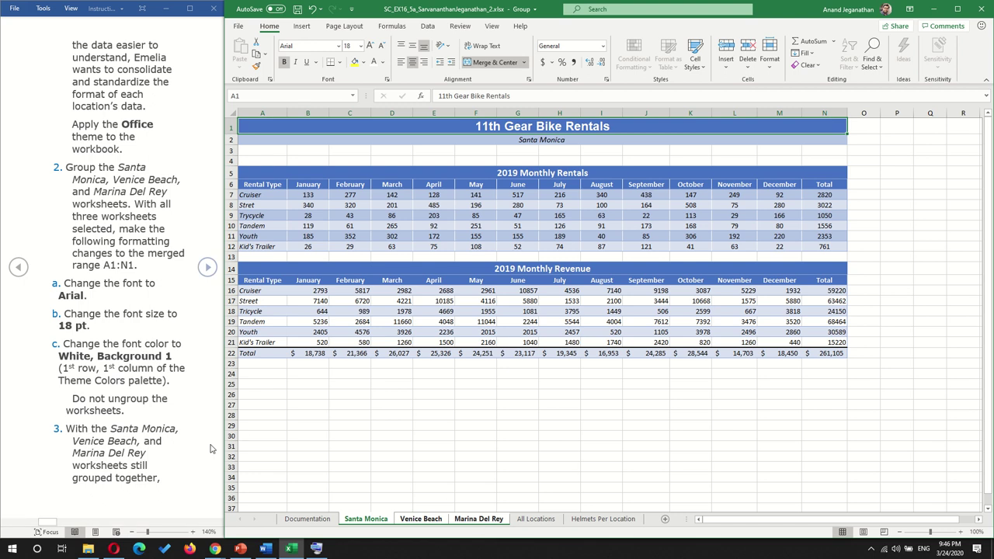
Step: Advance the instructions a page, then apply the Heading 3 cell style to merged A2:N2
left_click(209, 270)
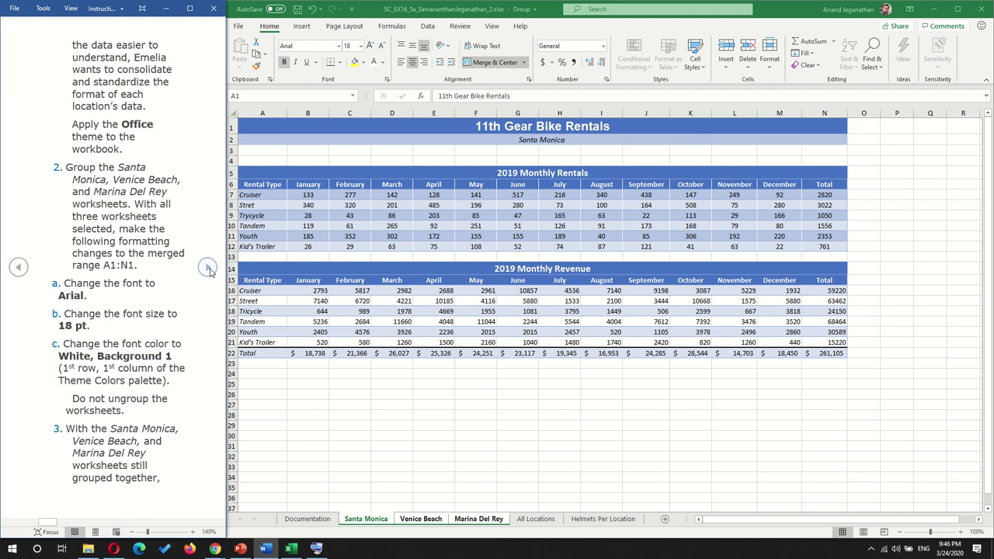
left_click(208, 268)
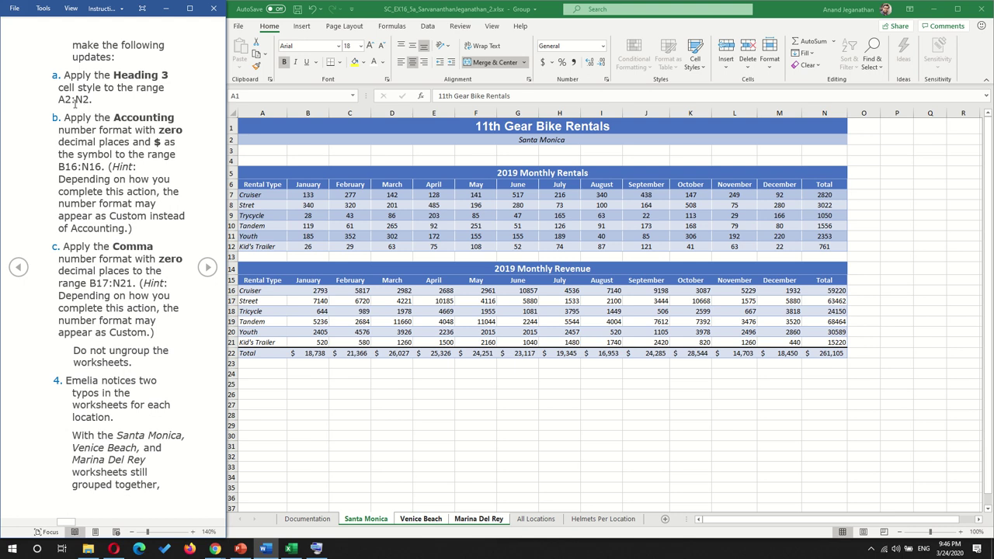
left_click(333, 136)
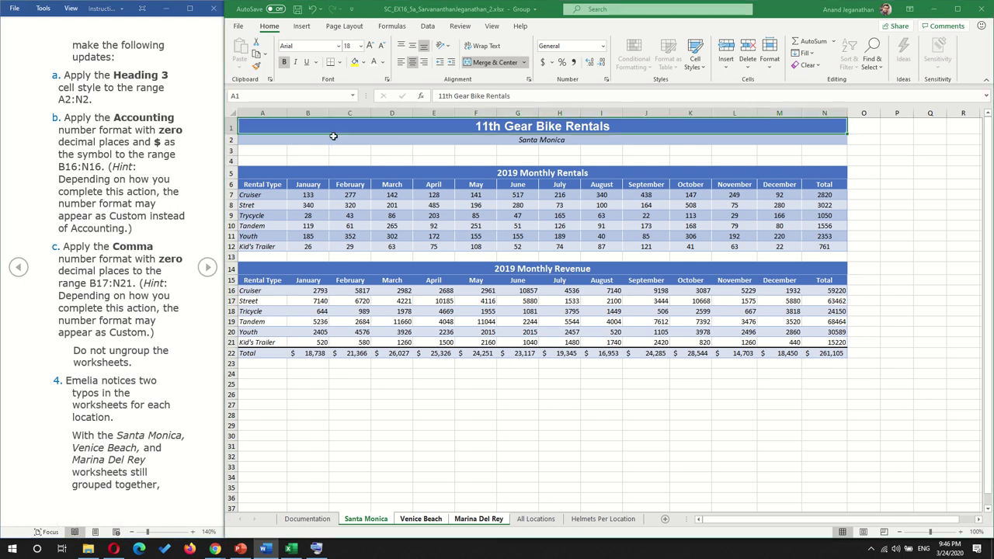
left_click(315, 140)
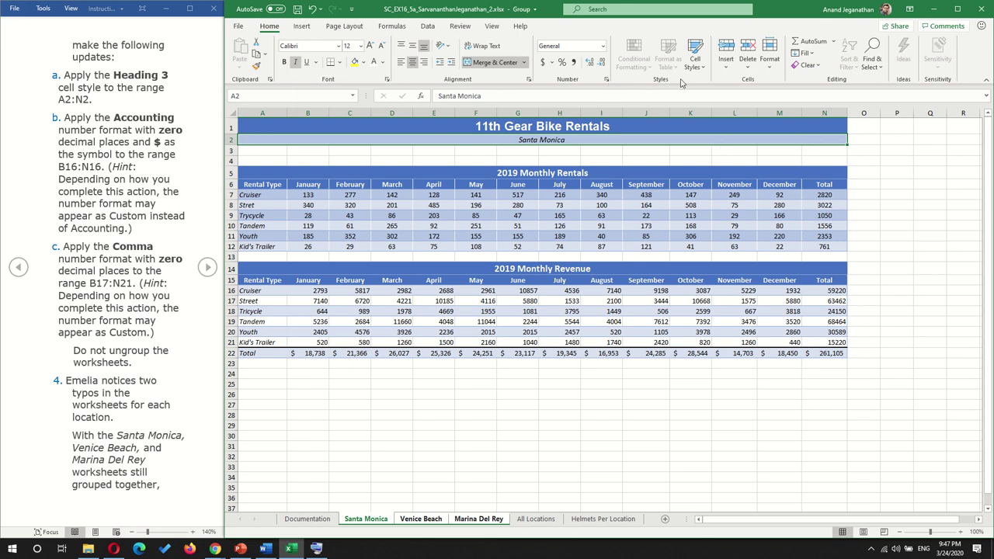
left_click(702, 66)
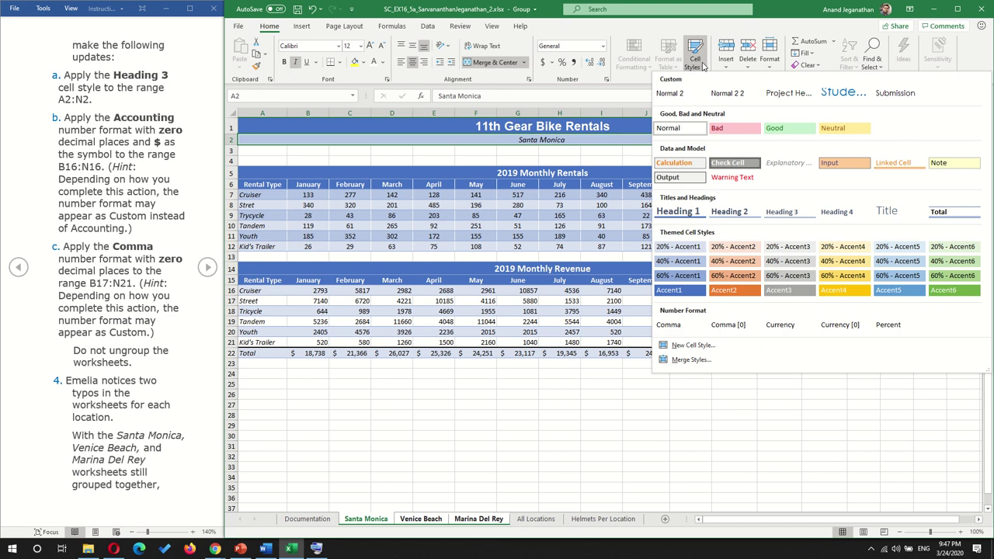
left_click(782, 212)
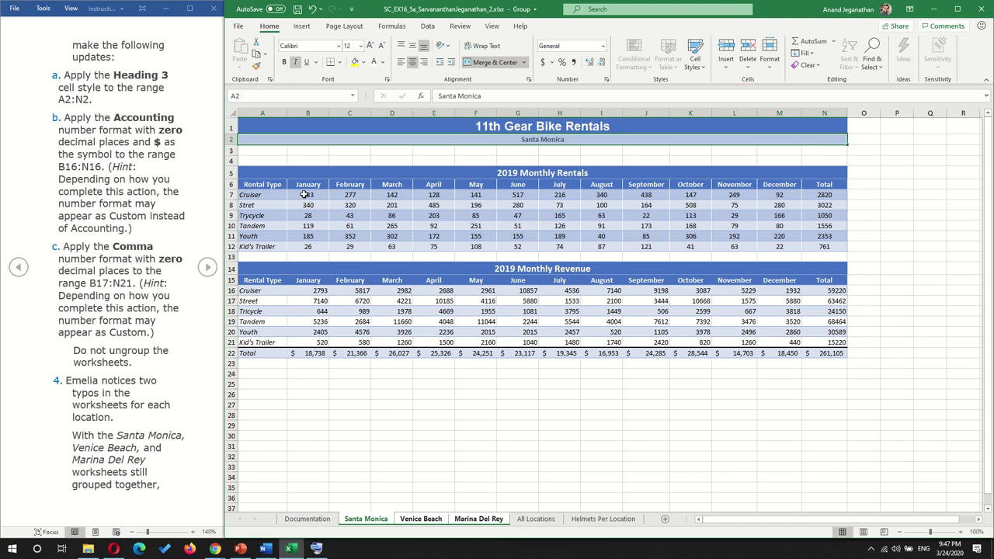
Step: Apply Accounting format to B16:N16 and decrease decimals twice to show whole dollars
left_click(311, 256)
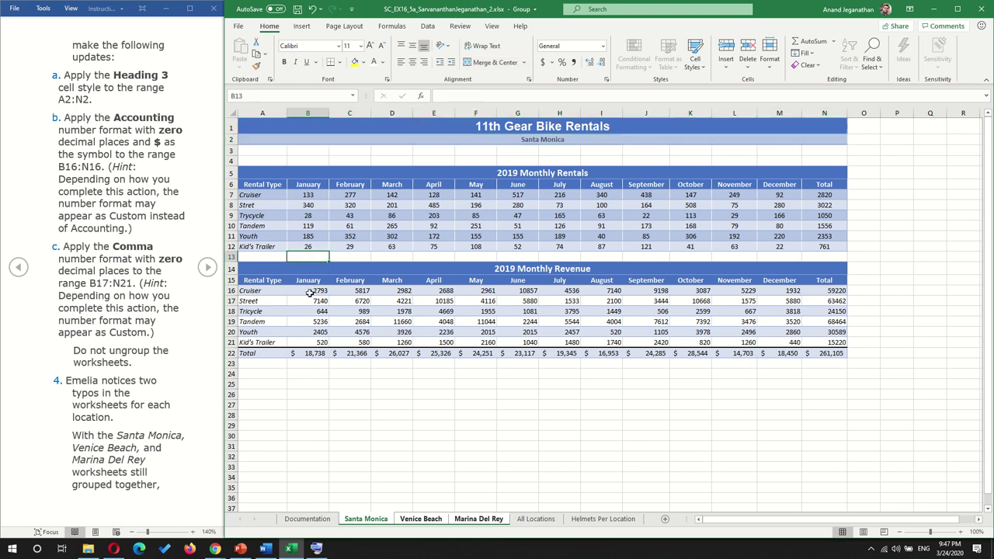
left_click(309, 292)
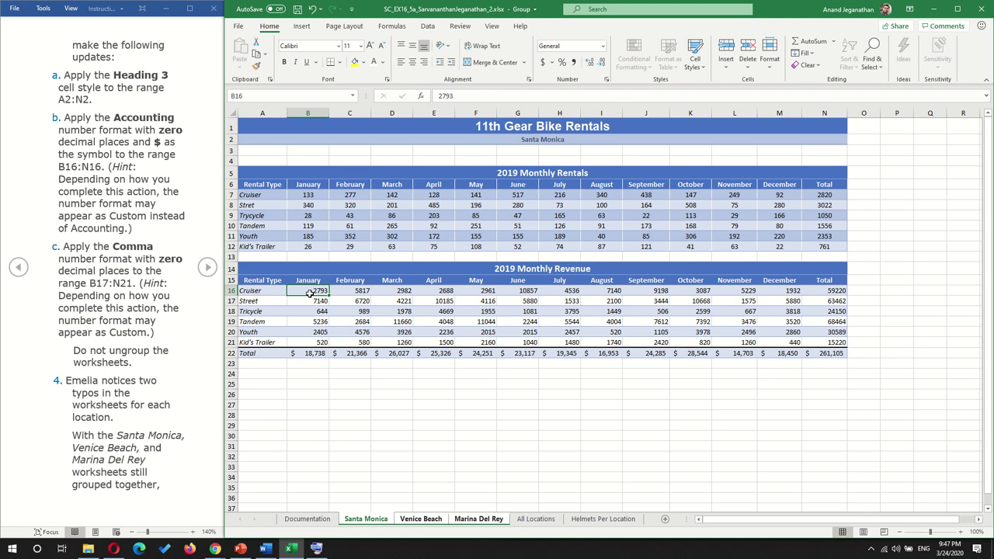
left_click_drag(310, 292, 819, 289)
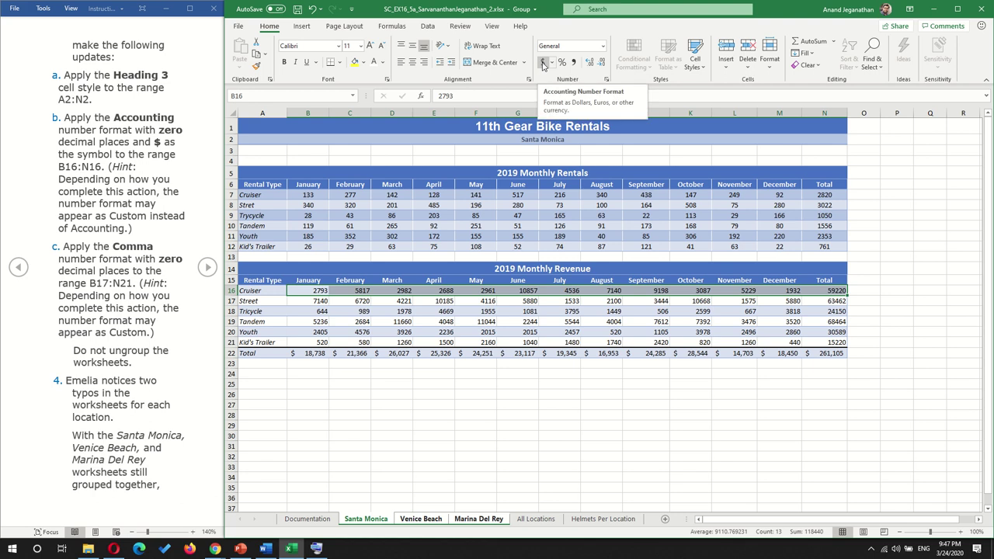
left_click(542, 65)
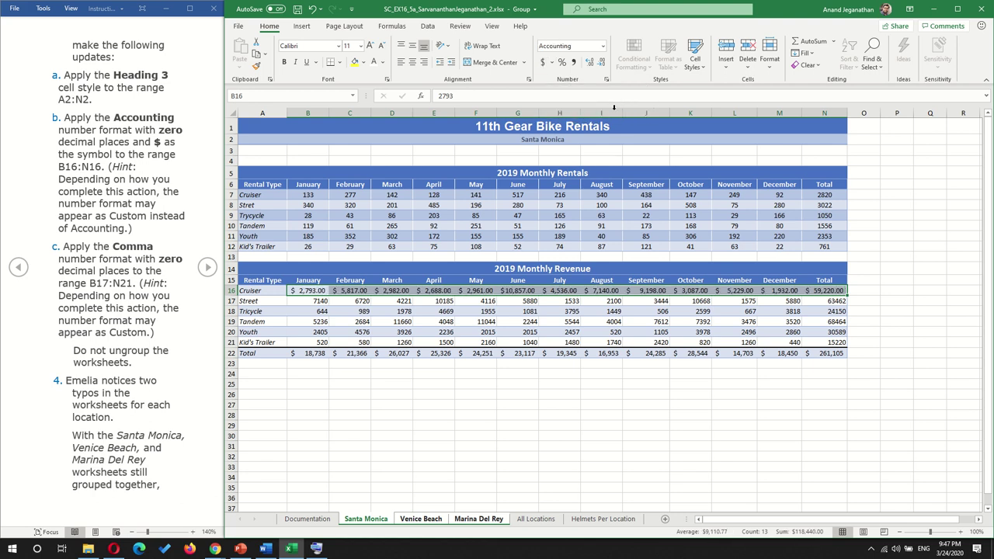
left_click(602, 65)
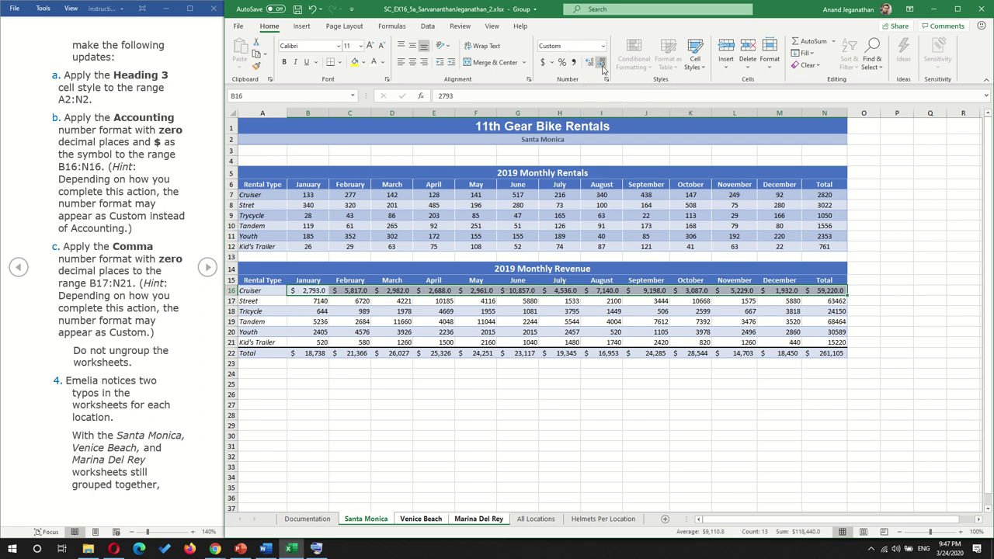
left_click(602, 65)
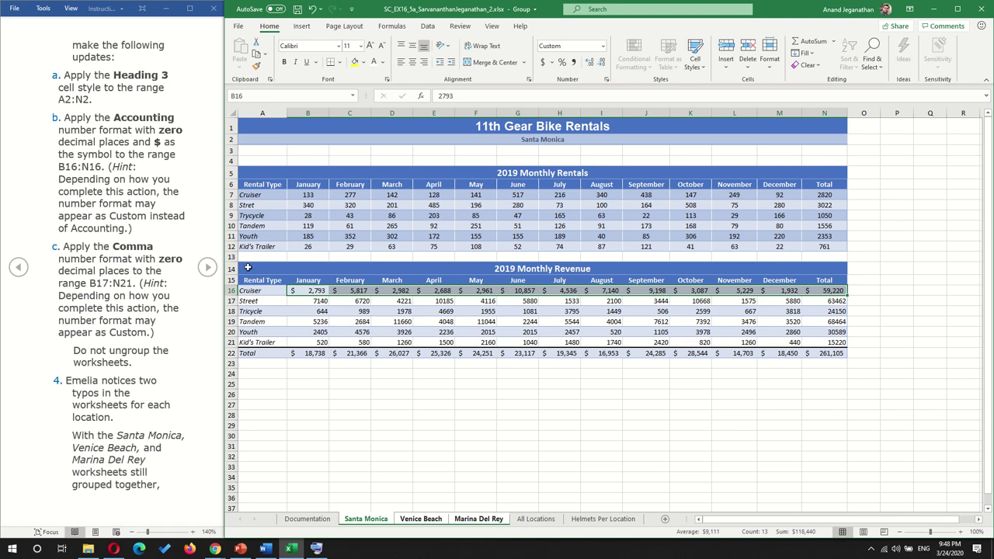
Step: Apply Comma Style to B17:N21 and reduce the figures to zero decimal places
left_click(303, 301)
left_click_drag(302, 300, 821, 343)
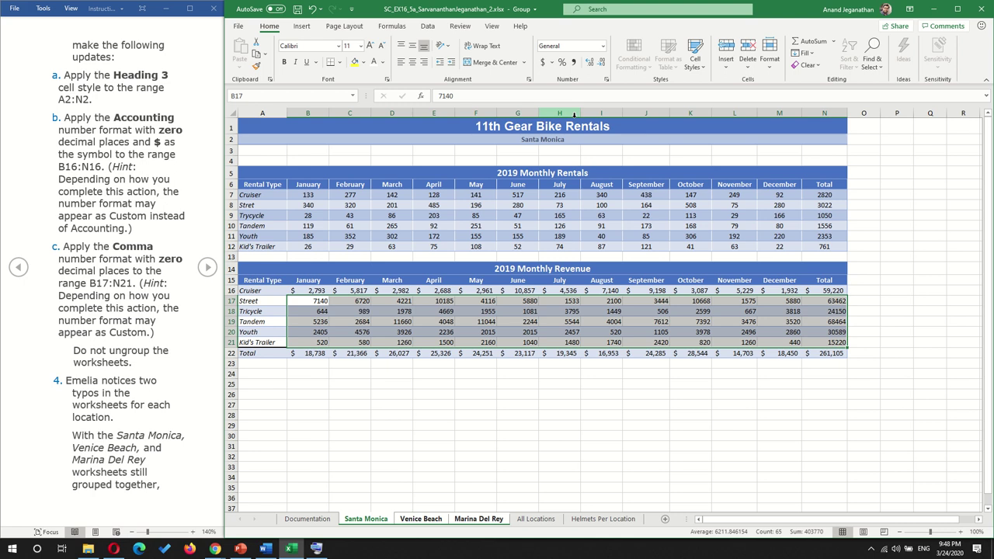
left_click(574, 63)
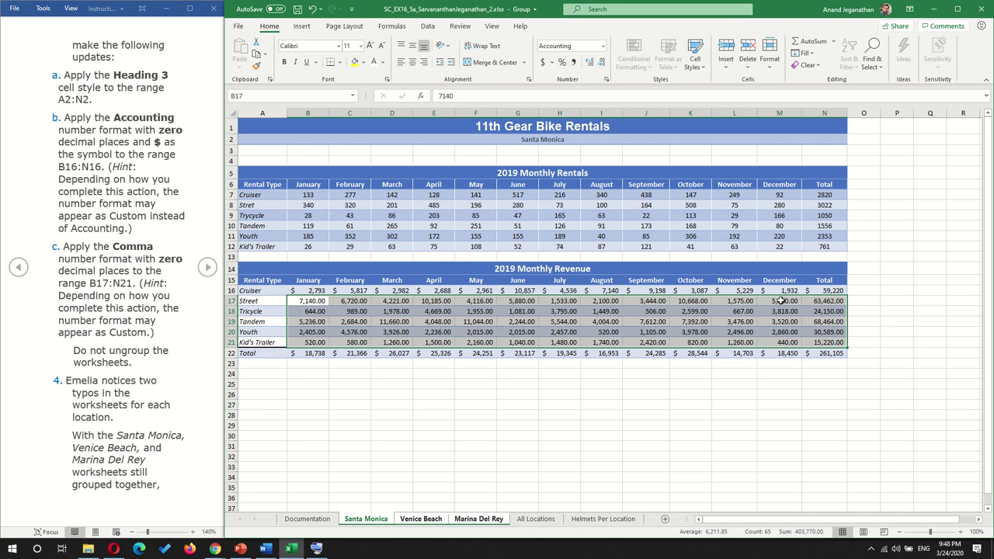
left_click(601, 62)
left_click(602, 62)
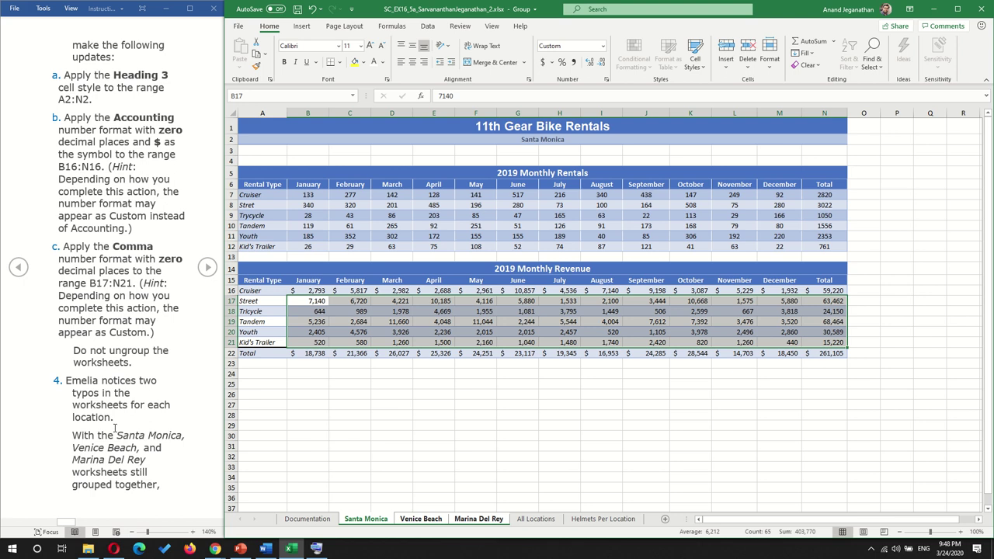
Step: Correct A8 from 'Stret' to 'Street' and A9 from 'Trycycle' to 'Tricycle'
left_click(207, 267)
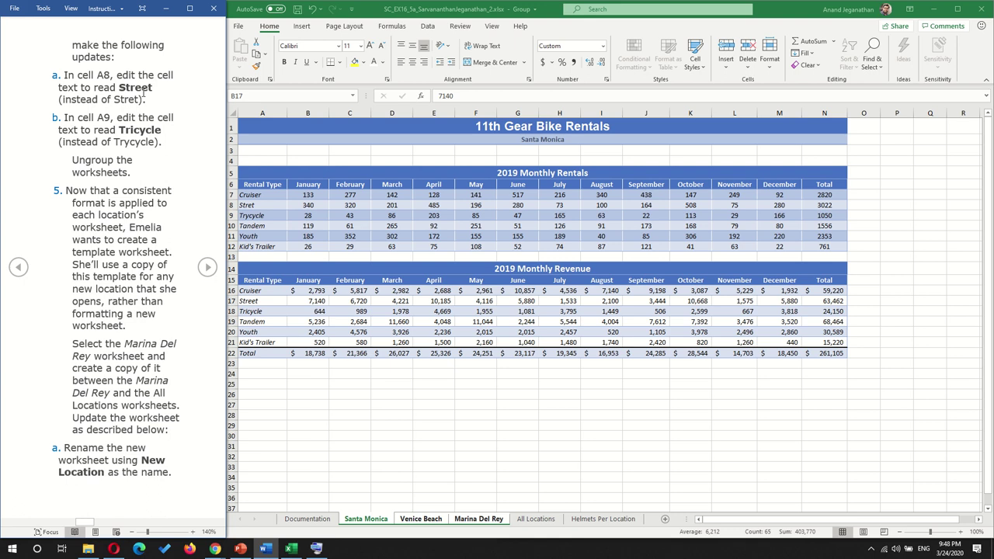
left_click(258, 209)
left_click(253, 205)
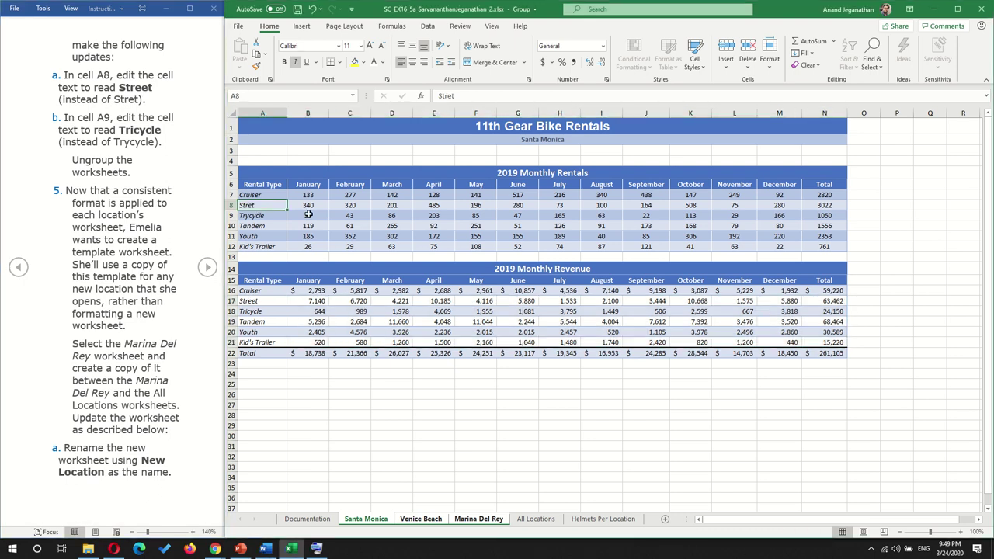
double_click(251, 205)
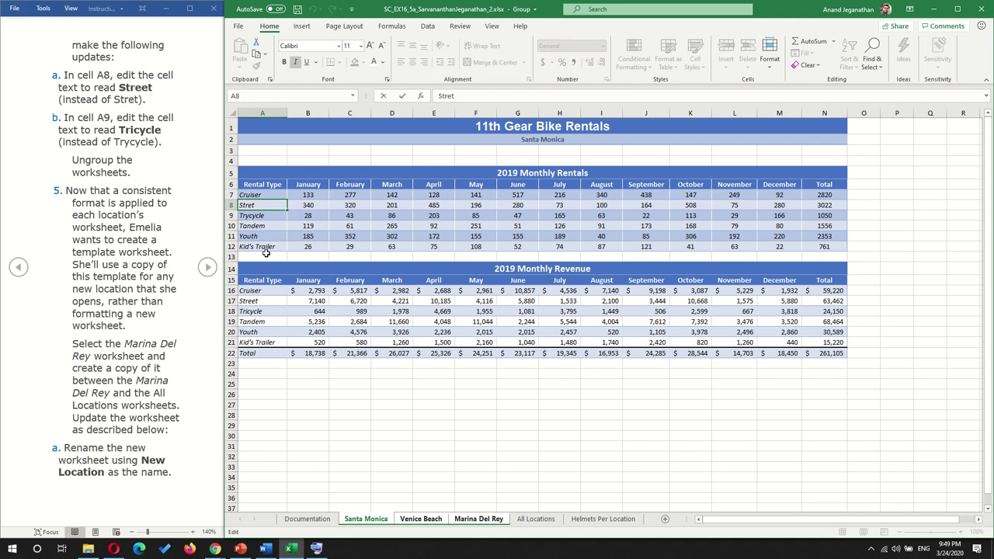
type("e")
key("Return")
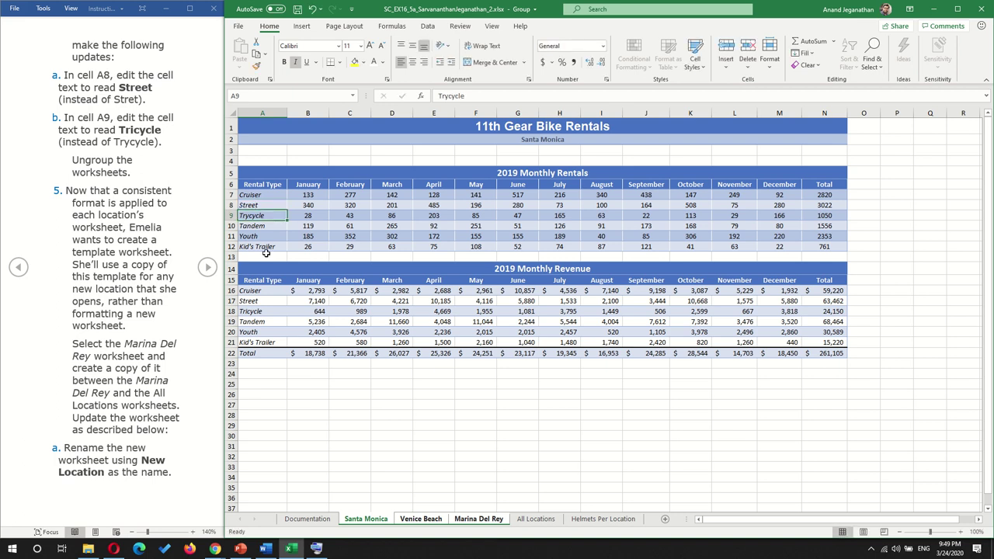
key("F2")
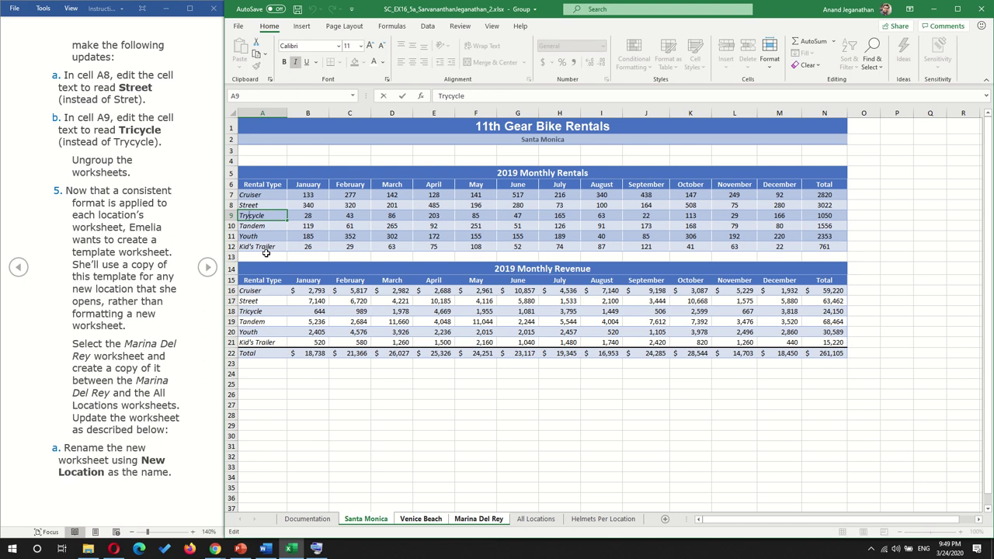
key("BackSpace")
type("i")
key("Return")
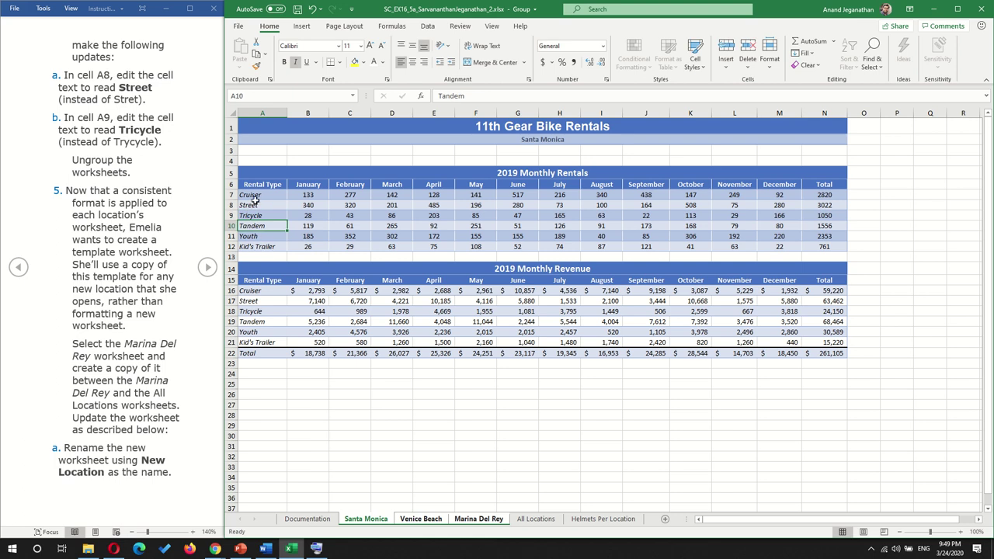
Step: Ungroup the Santa Monica, Venice Beach and Marina Del Rey sheets, checking each tab afterwards
left_click(422, 520)
left_click(475, 520, "ctrl")
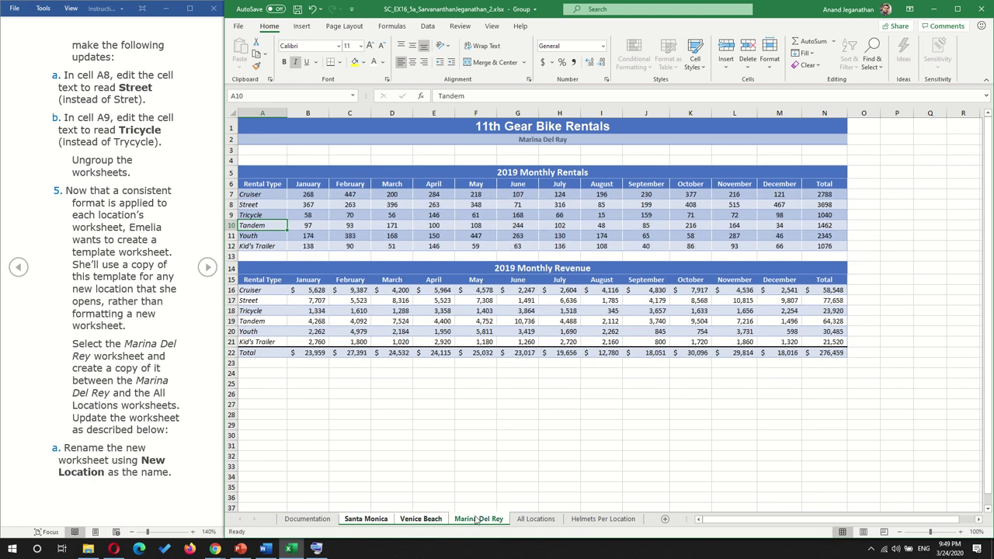
left_click(363, 520)
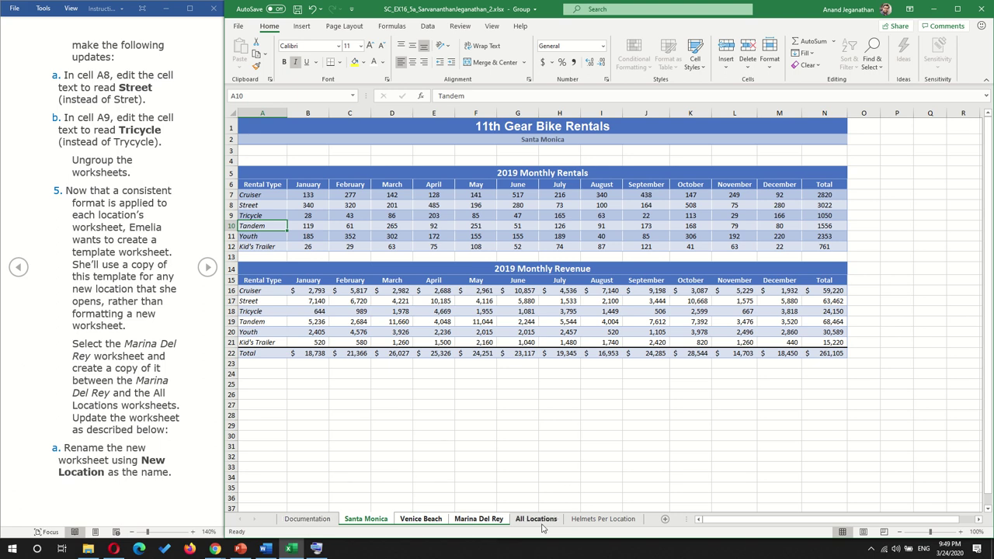
right_click(374, 524)
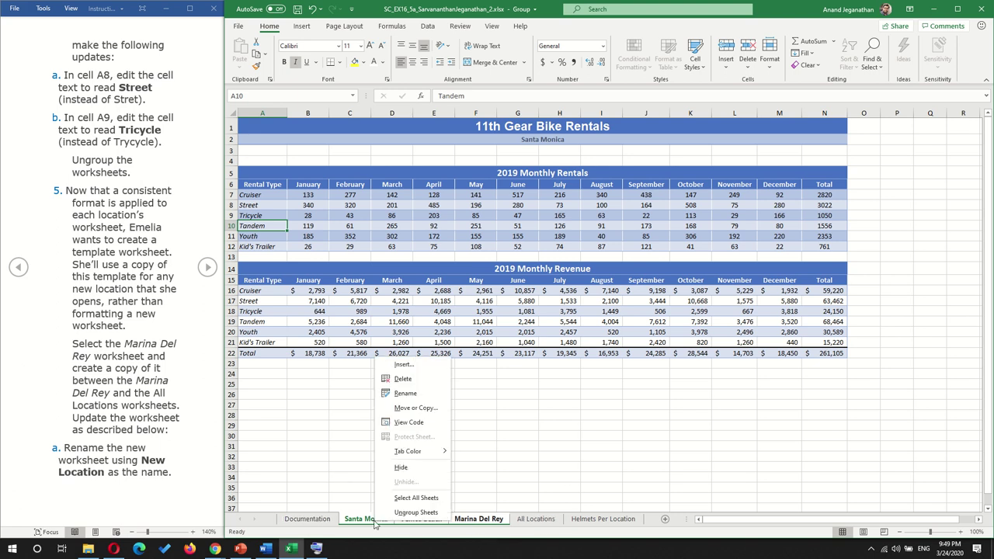
left_click(415, 514)
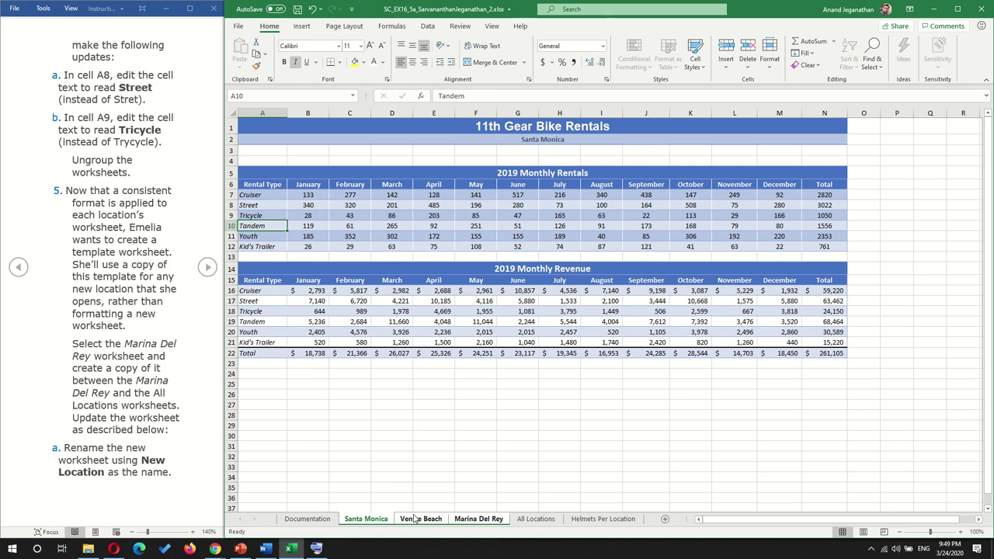
left_click(417, 520)
left_click(478, 519)
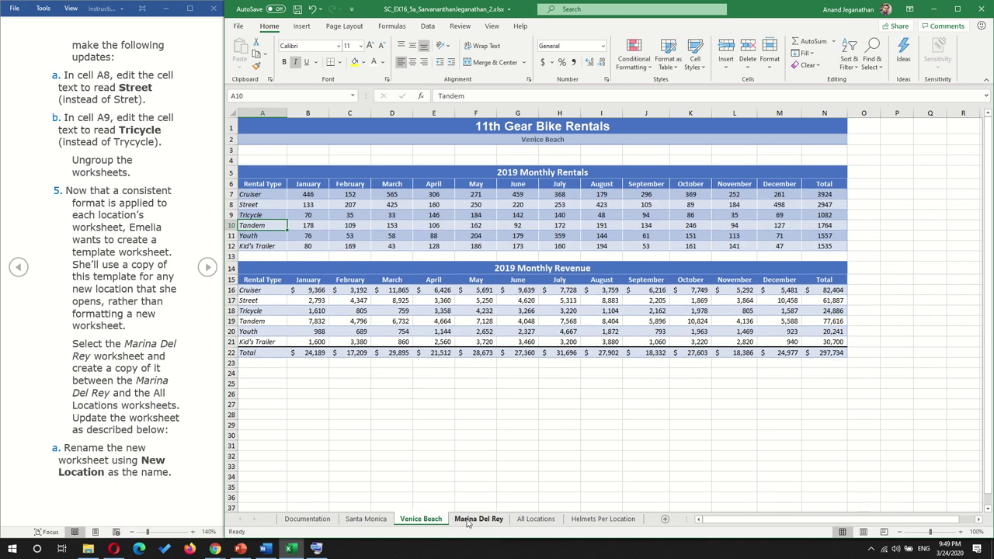
left_click(363, 522)
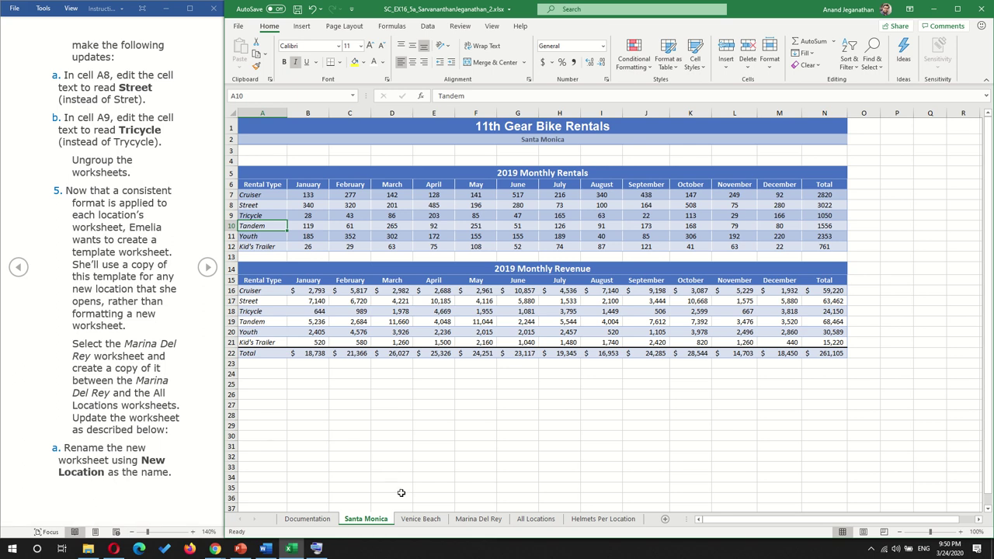
Step: Copy the Marina Del Rey sheet, placing the copy before All Locations
left_click(479, 520)
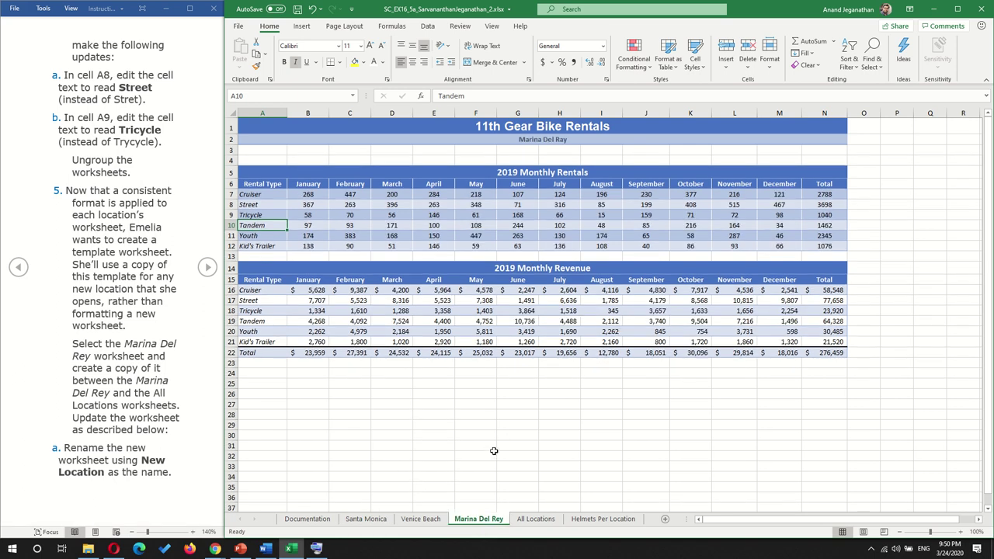
right_click(480, 521)
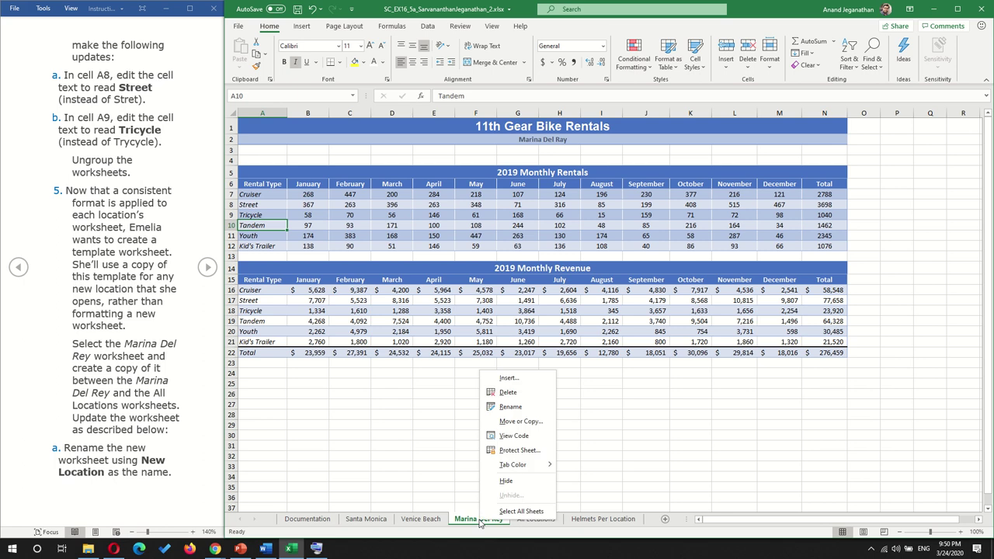
left_click(523, 423)
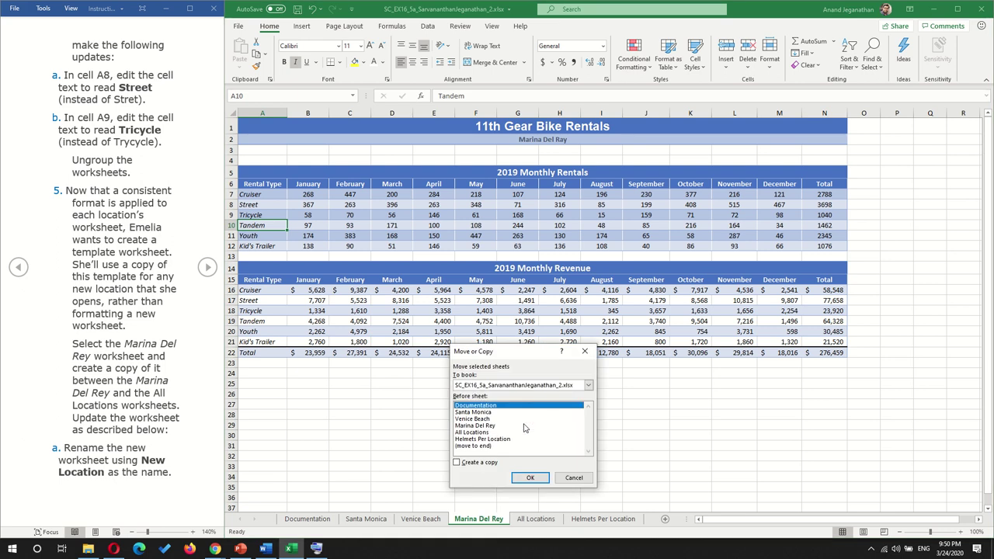
left_click(456, 463)
left_click(470, 433)
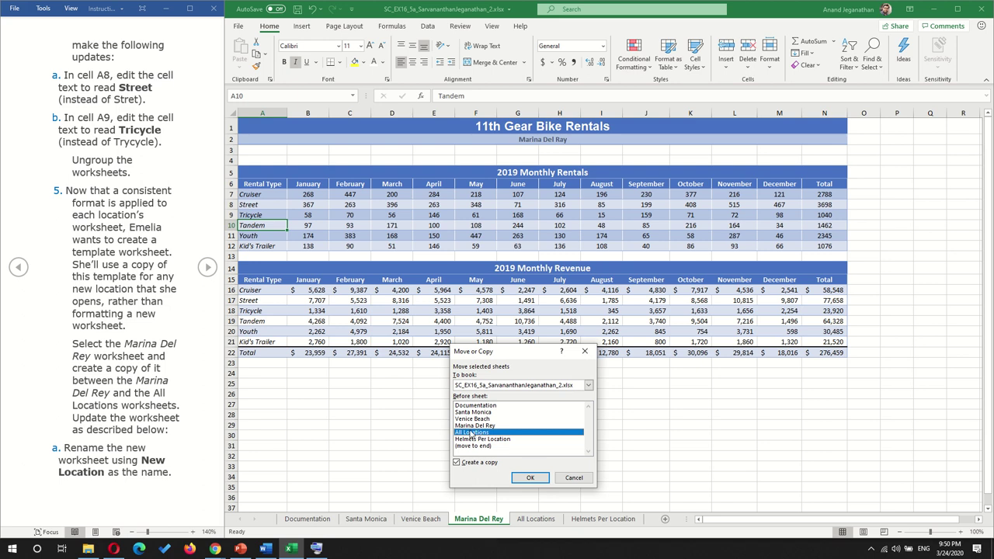
left_click(529, 481)
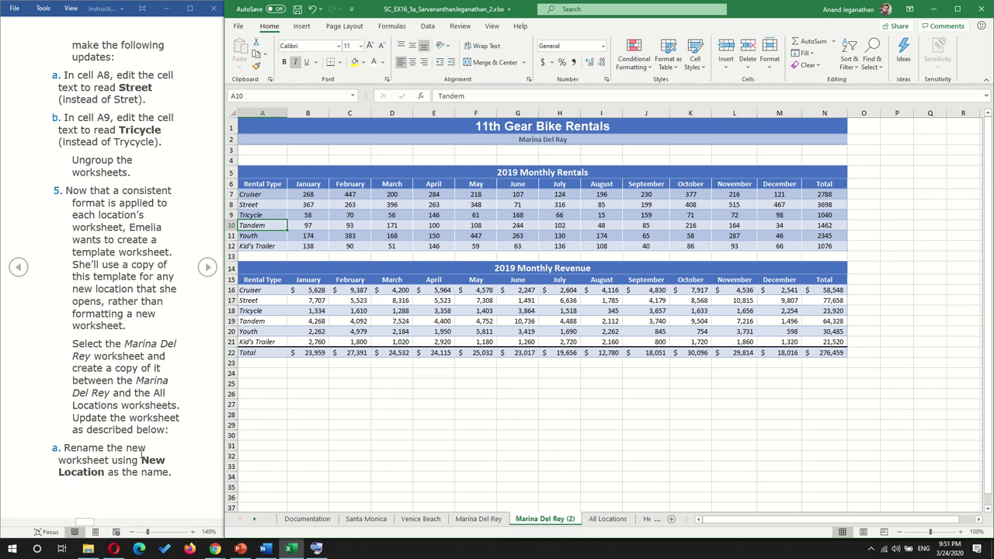
Step: Rename the copied sheet 'New Location'
right_click(534, 522)
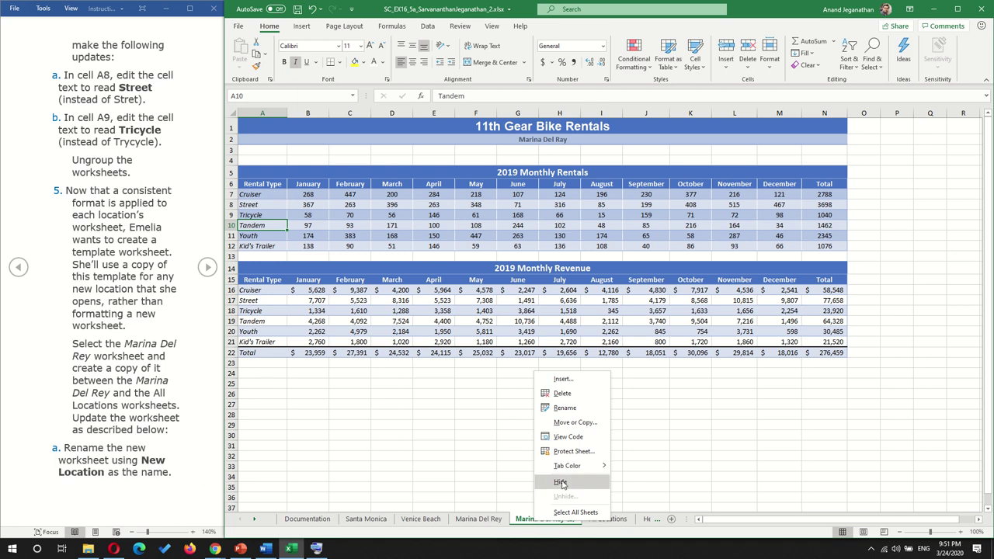
left_click(575, 409)
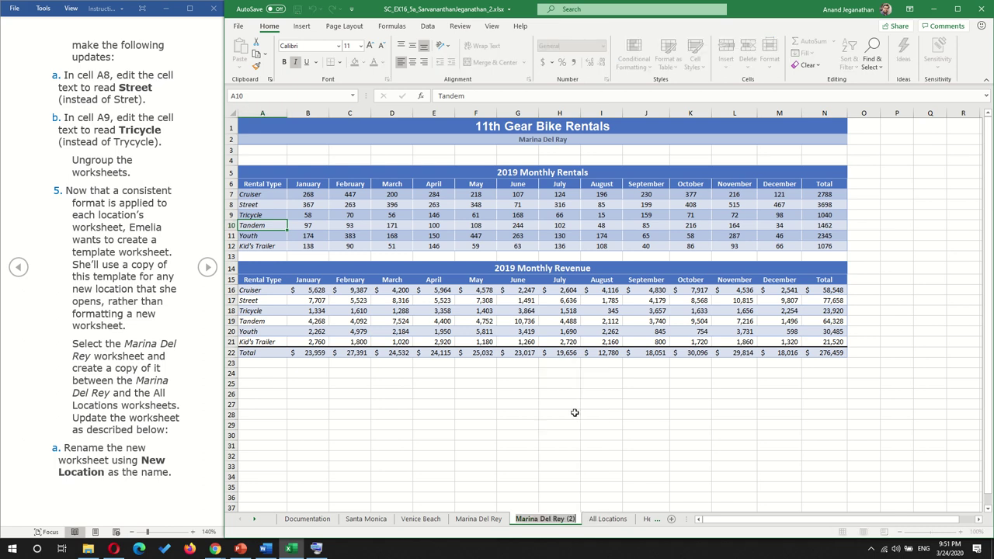
type("N")
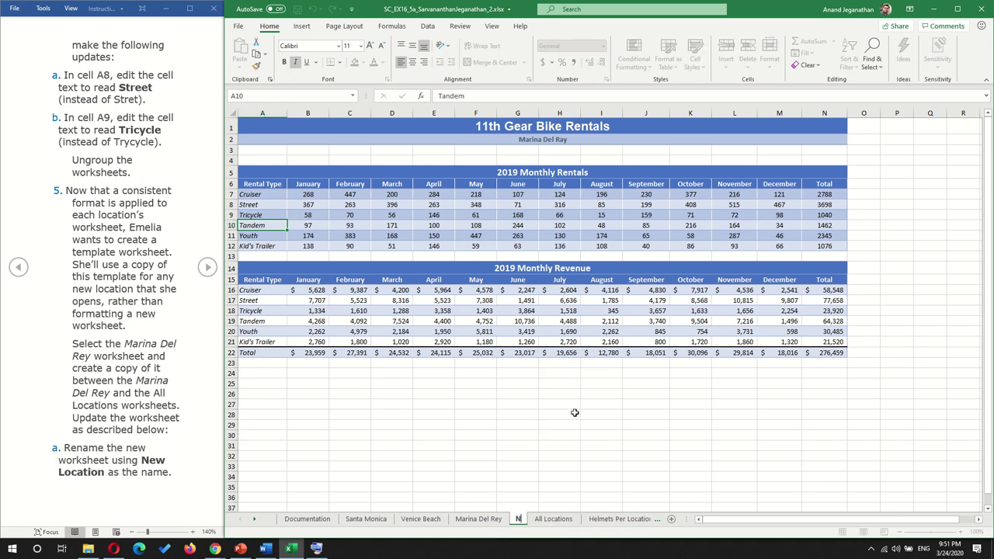
type("ew Location")
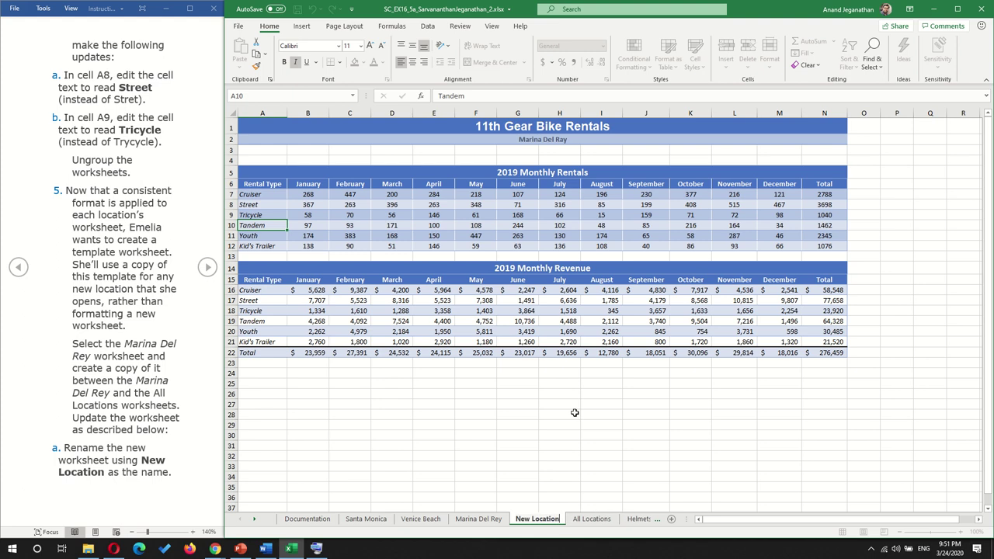
key("Return")
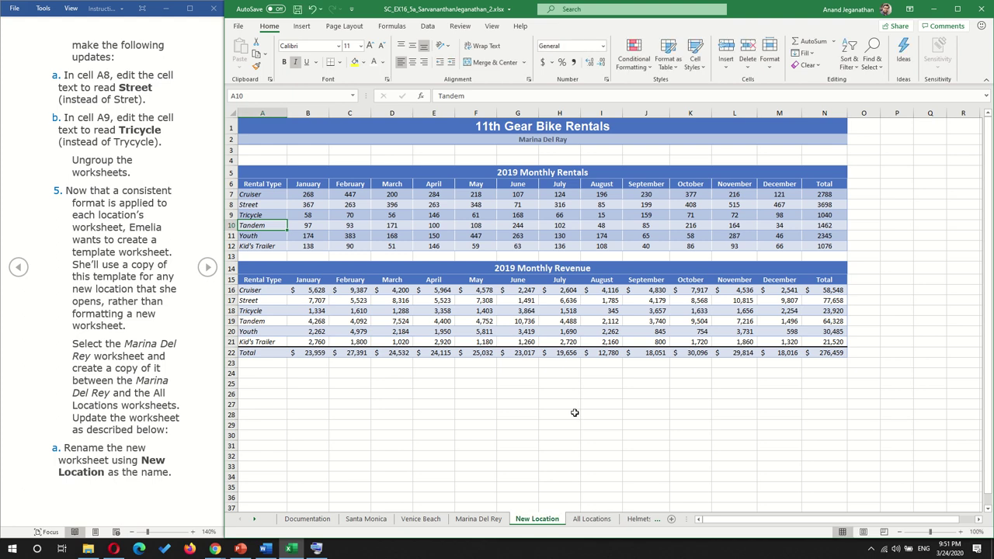
Step: Page through the instruction pane to read steps 6 and 7
left_click(207, 266)
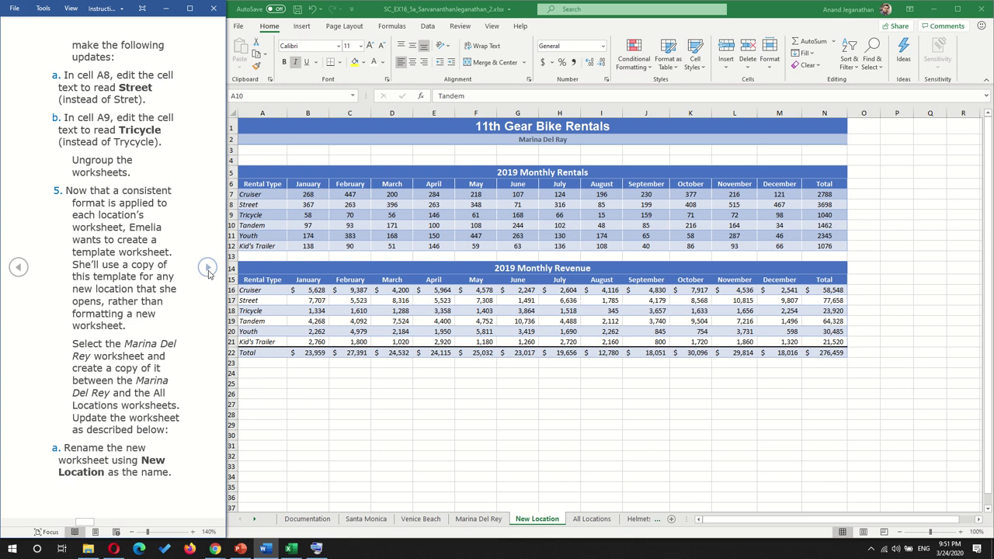
left_click(207, 268)
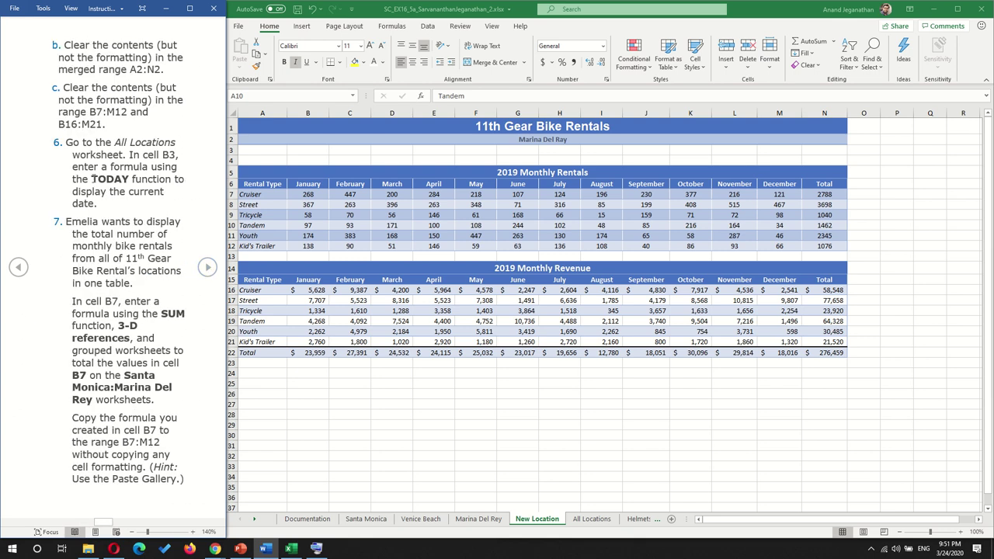
left_click(21, 269)
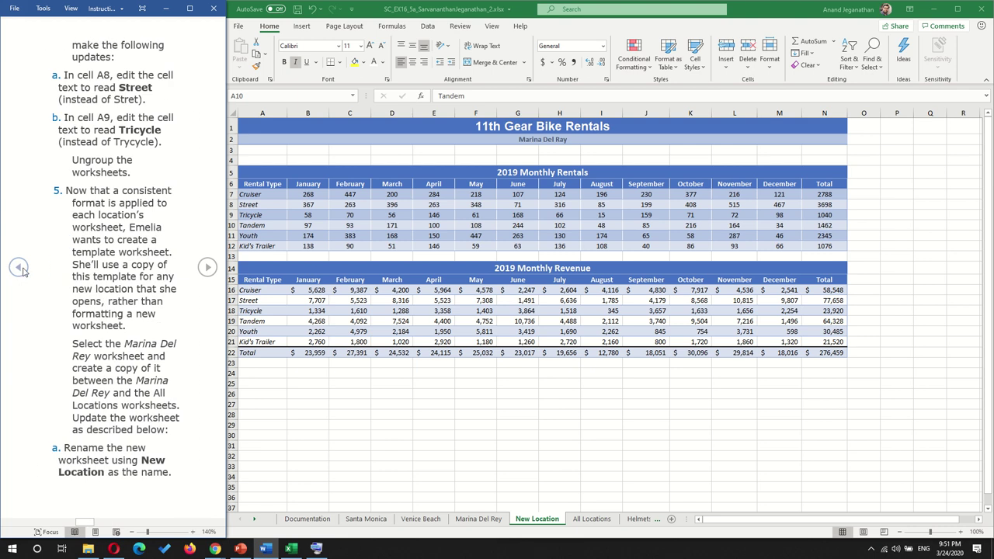
left_click(209, 271)
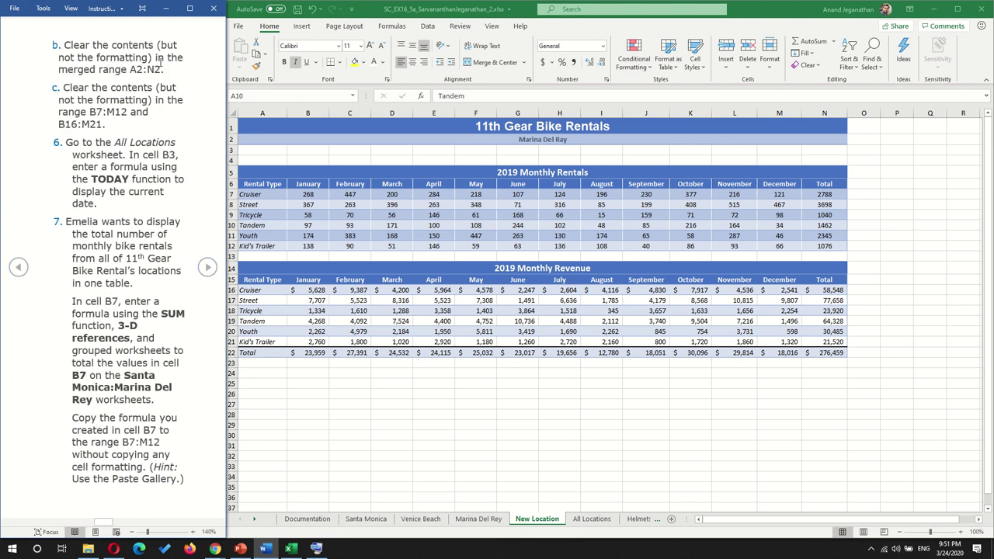
Step: Clear the 'Marina Del Ray' subtitle text from merged A2:N2, keeping its formatting
left_click(516, 139)
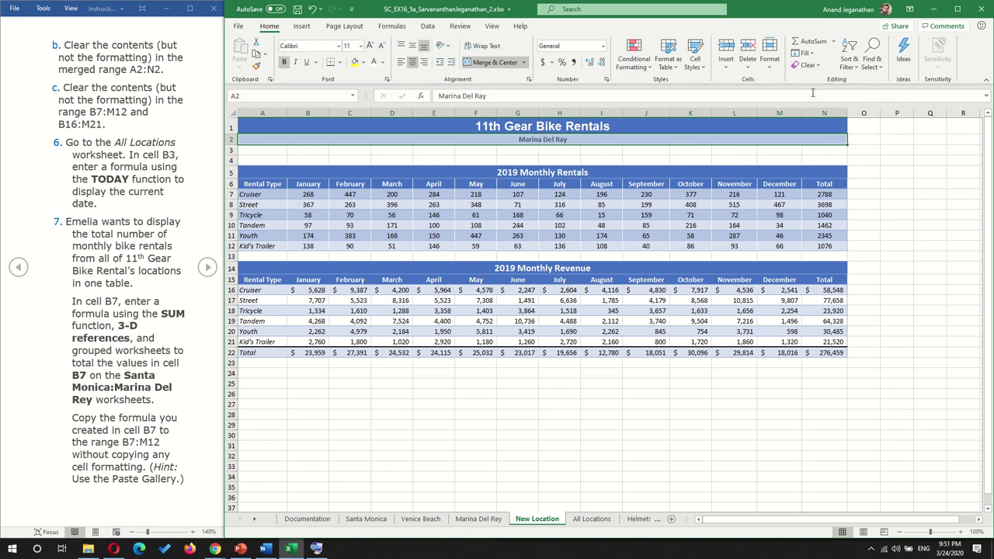
left_click(820, 68)
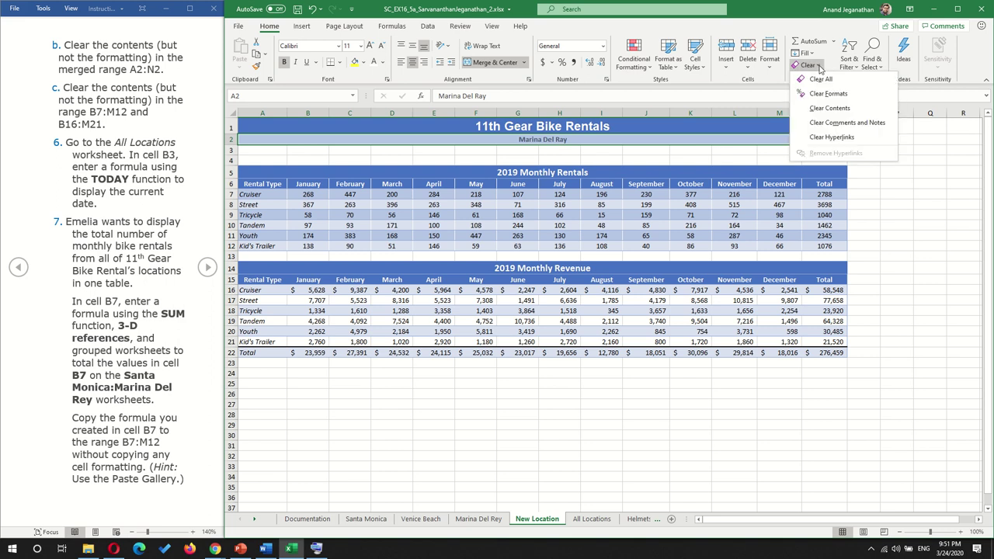
left_click(838, 115)
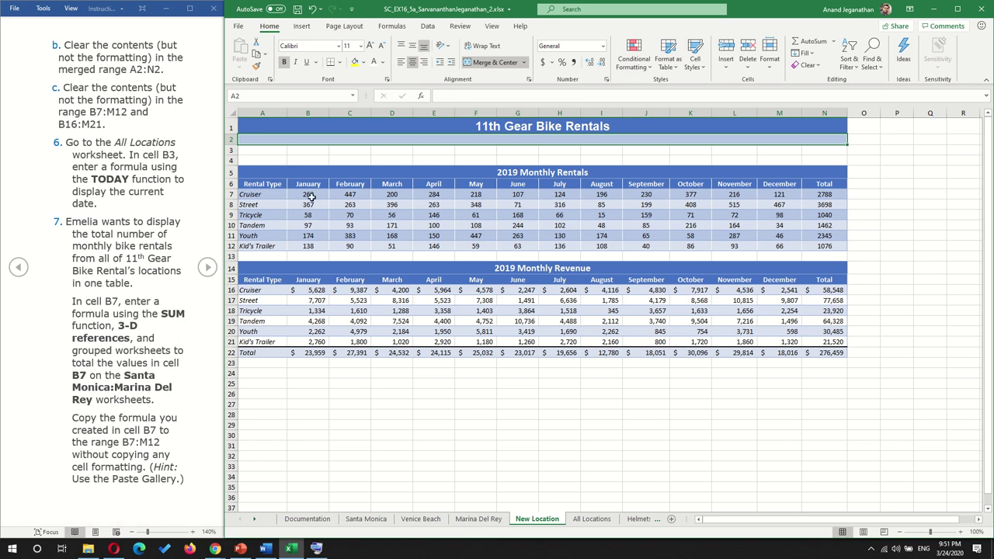
left_click(310, 196)
Step: Clear the contents of B7:M12 and confirm the N7 and N8 totals now read 0
left_click_drag(310, 196, 769, 245)
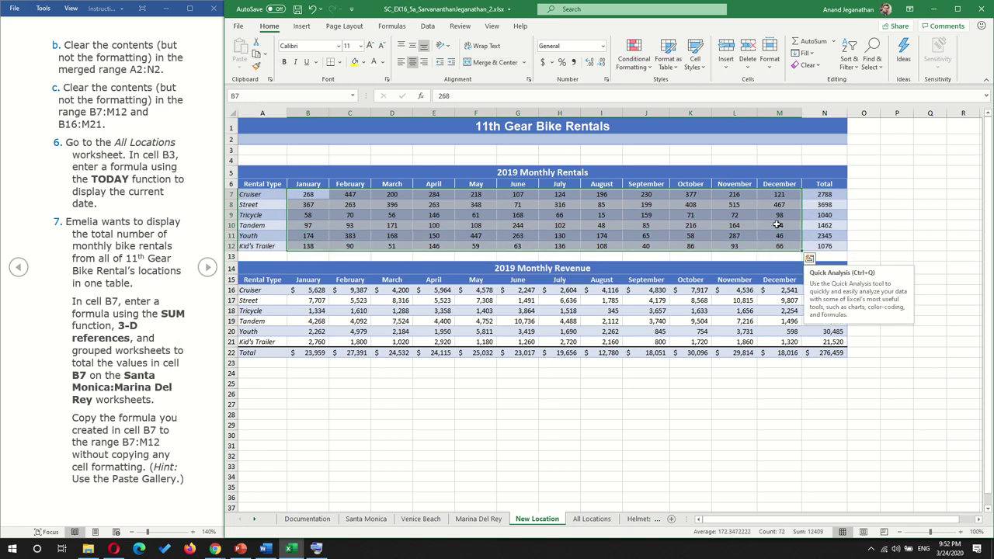
left_click(812, 68)
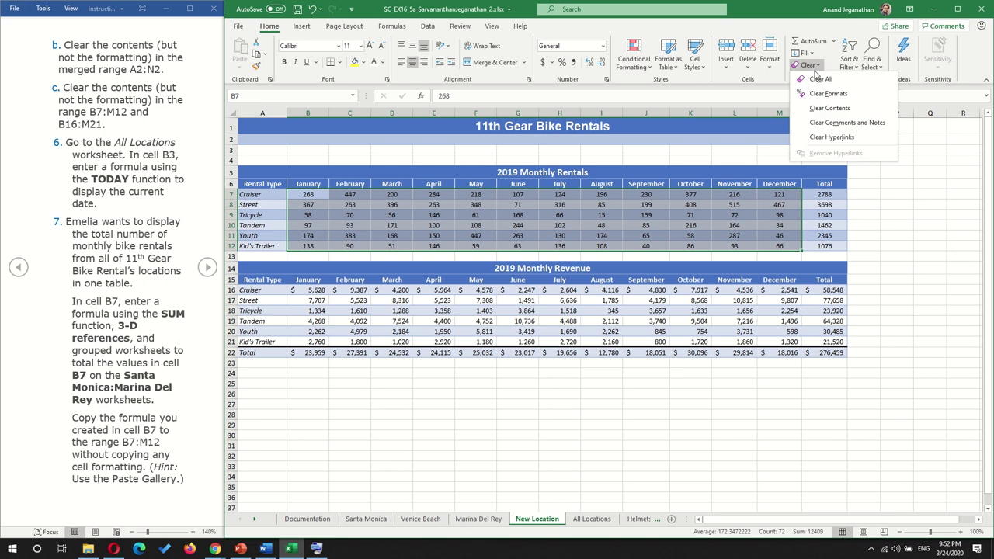
left_click(830, 109)
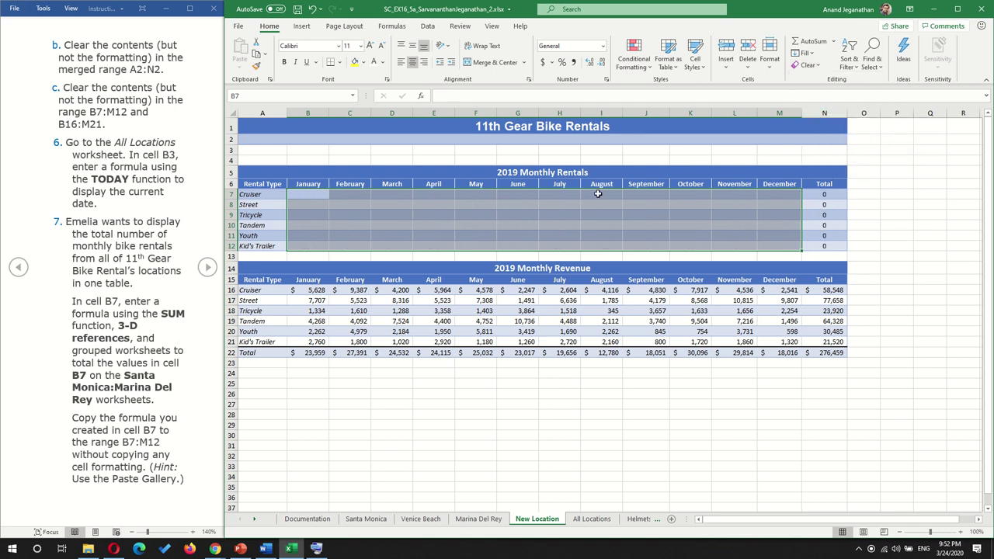
left_click(824, 194)
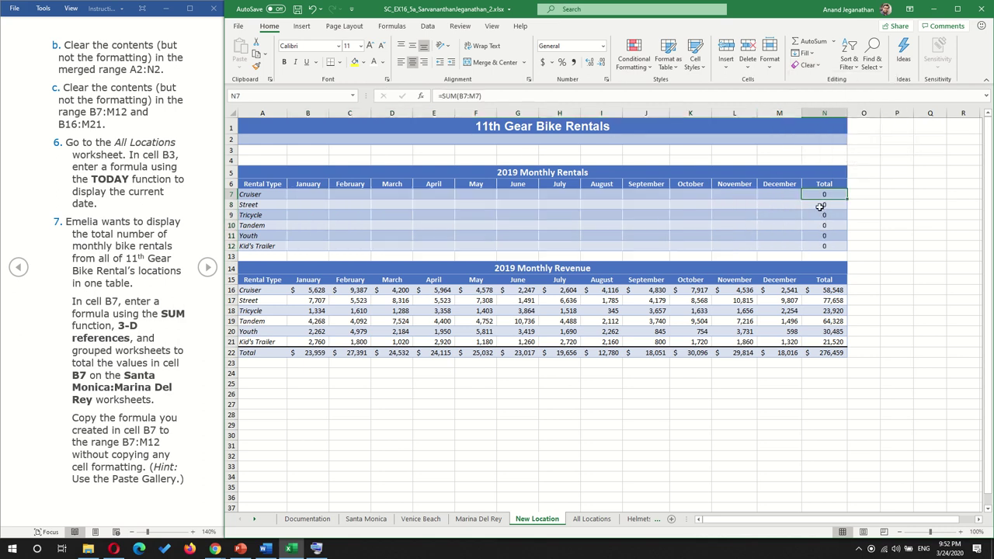
left_click(816, 204)
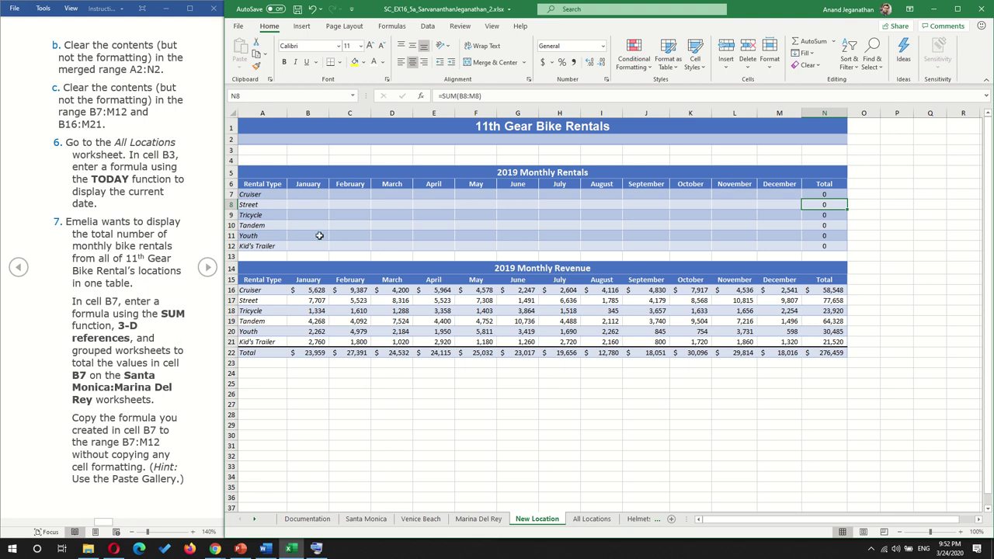
left_click(306, 289)
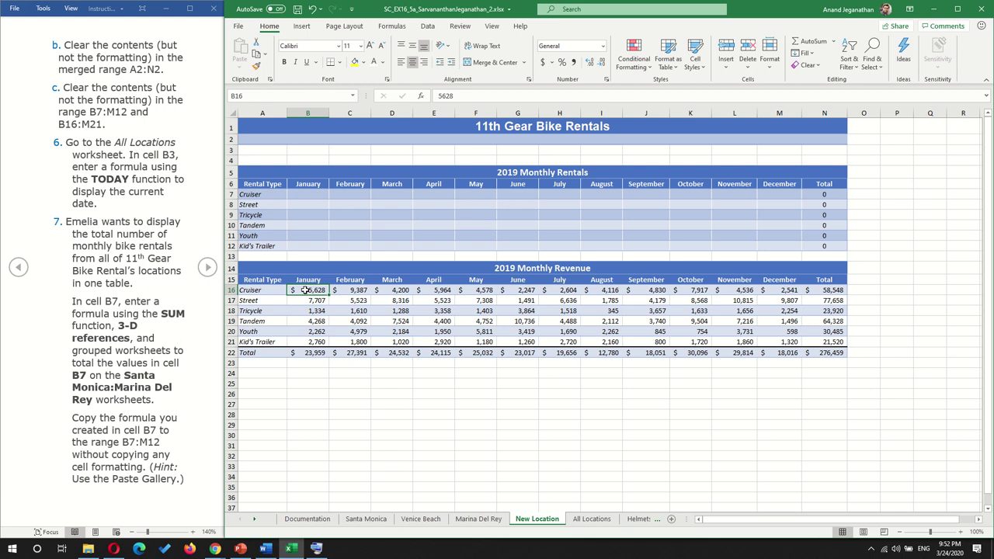
Step: Clear the contents of B16:M21, keeping formatting so the revenue totals show dashes
left_click_drag(305, 290, 790, 342)
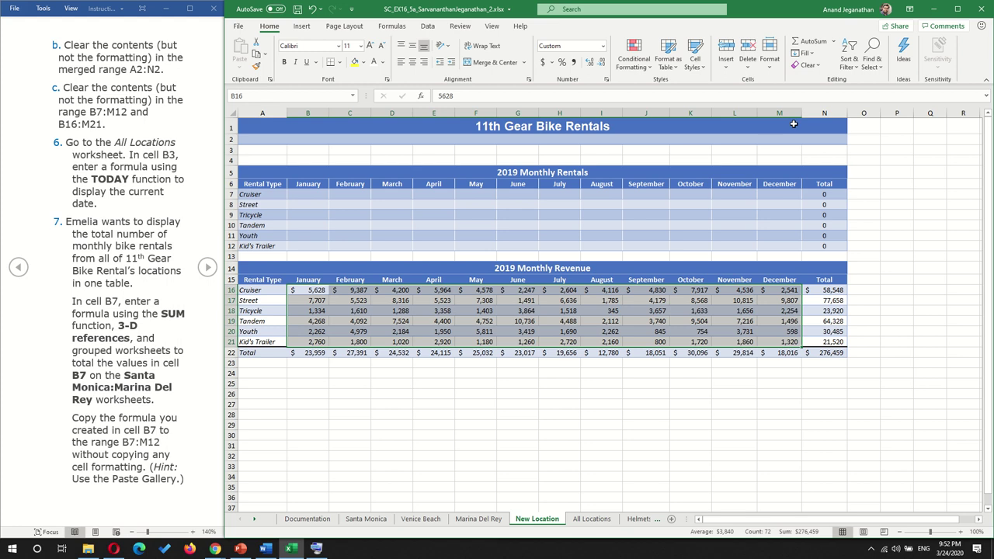
left_click(806, 65)
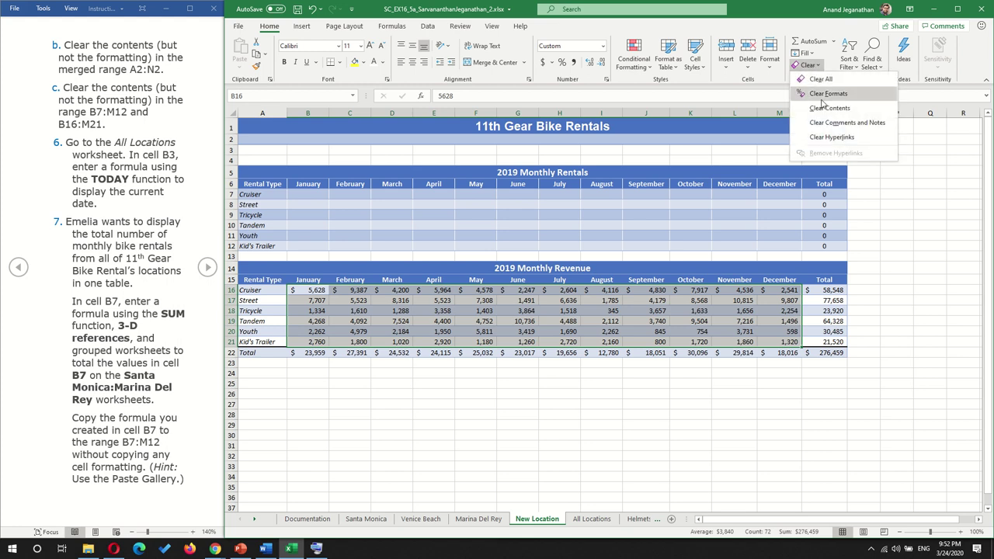
left_click(824, 108)
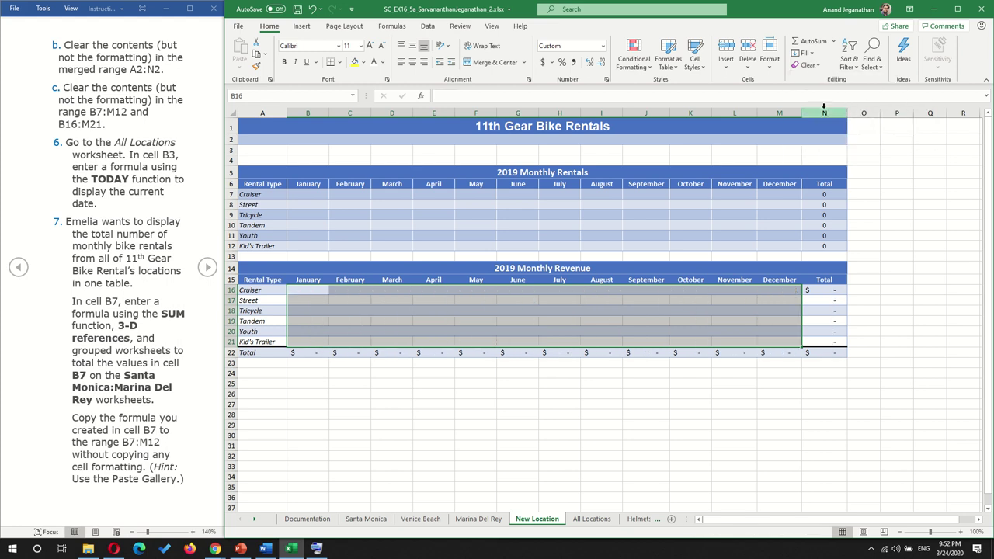
left_click(689, 422)
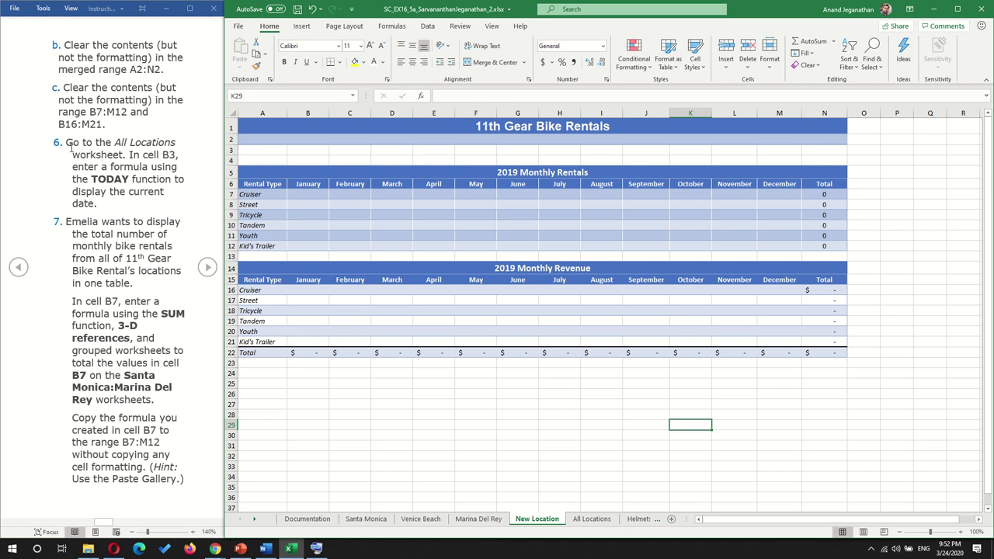
Step: On All Locations, enter =TODAY() in B3 so it displays 3/24/2020
left_click(592, 518)
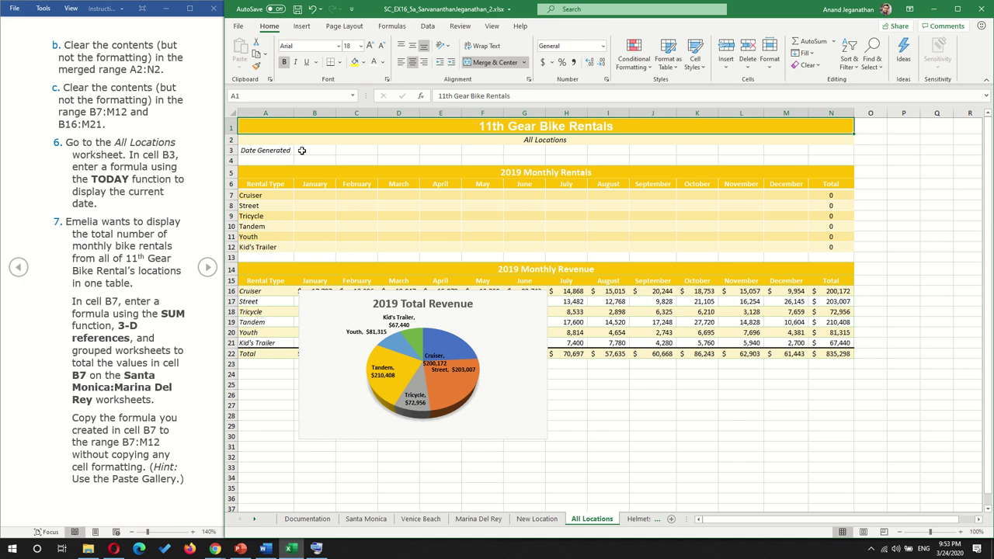
left_click(308, 151)
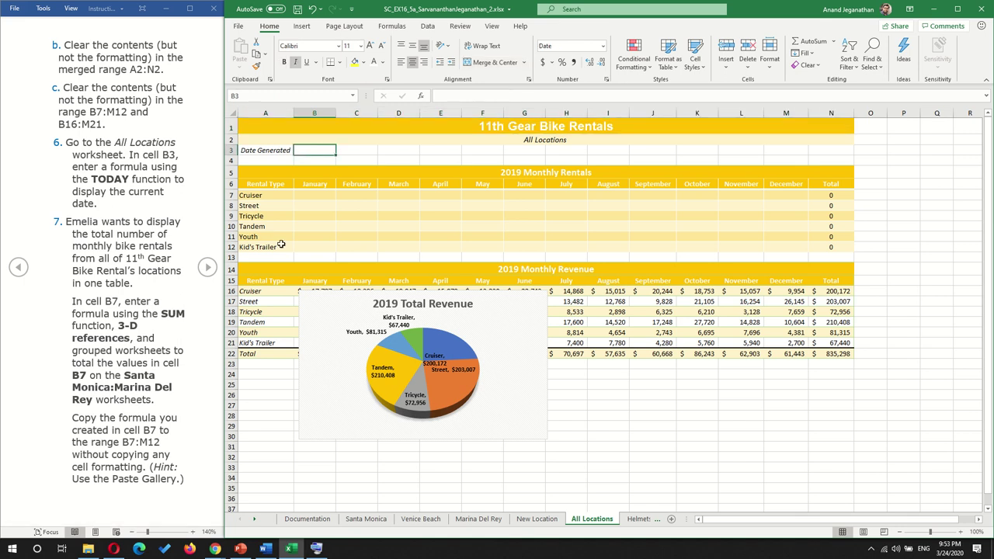
scroll(281, 245, "up", 1, "ctrl")
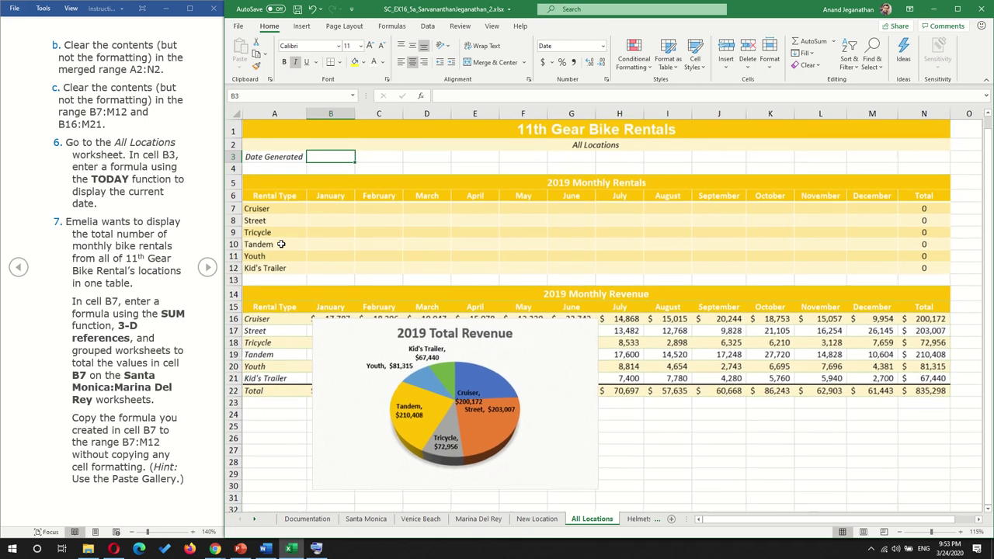
type("=TOD")
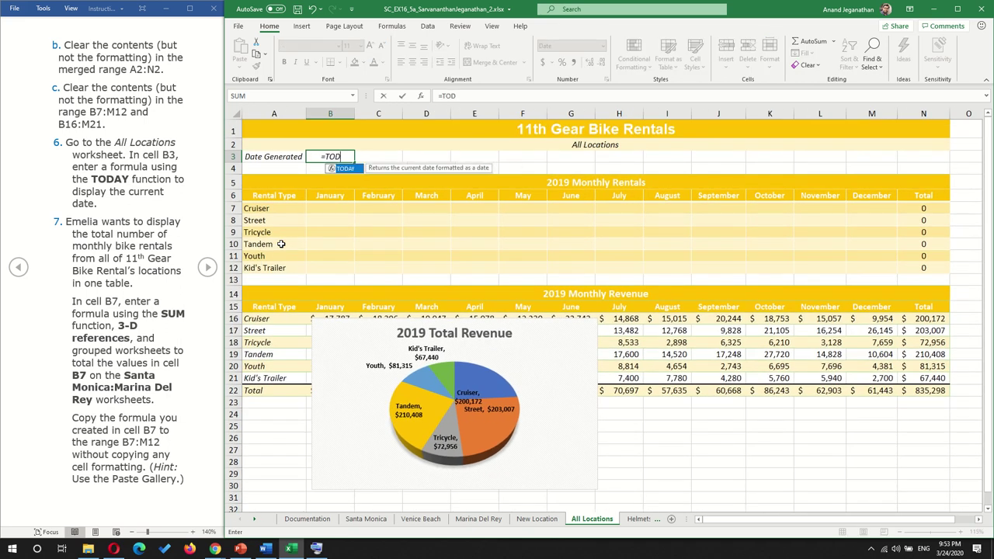
type("AY()")
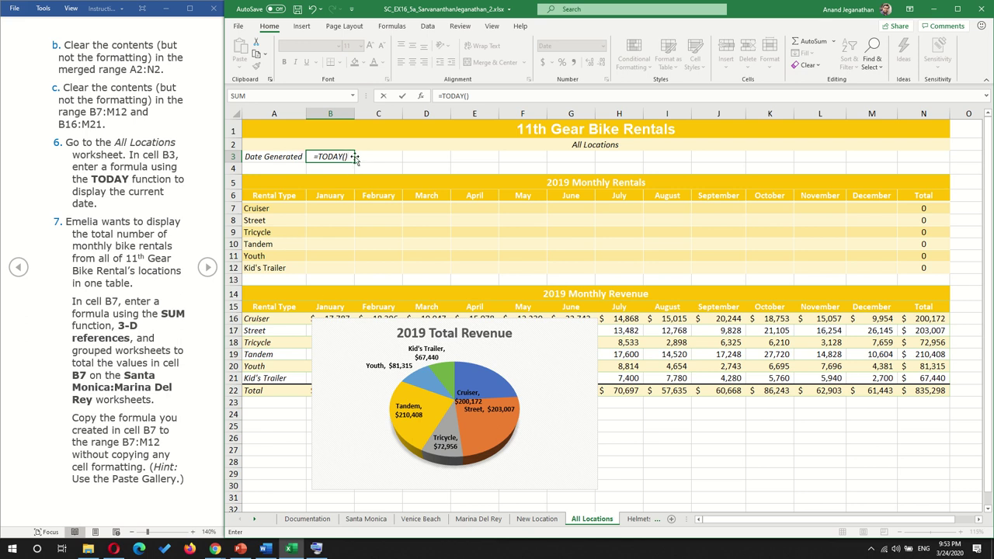
key("Return")
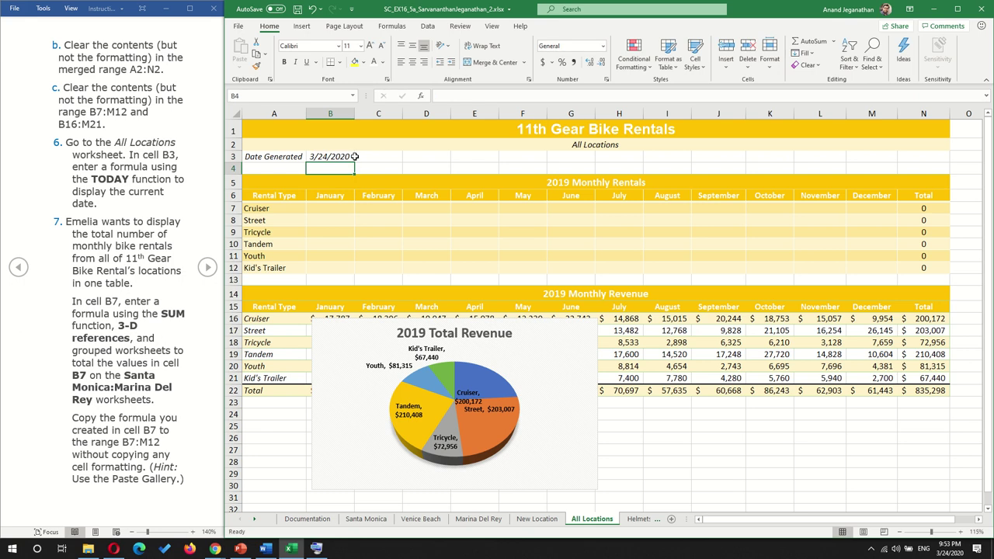
left_click(334, 153)
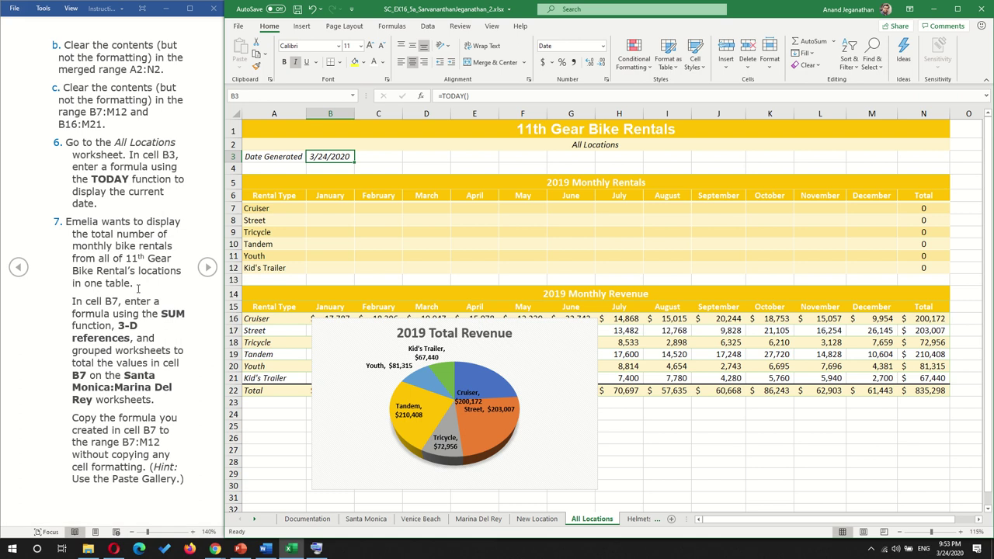
Step: Compare cell B7 across the location sheets, ending on Marina Del Rey showing 268
left_click(323, 206)
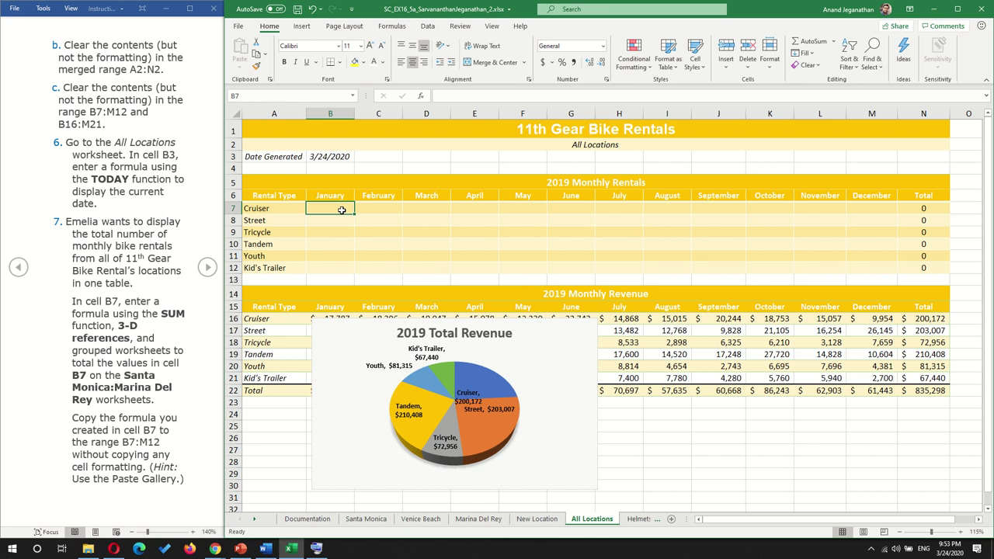
left_click(421, 518)
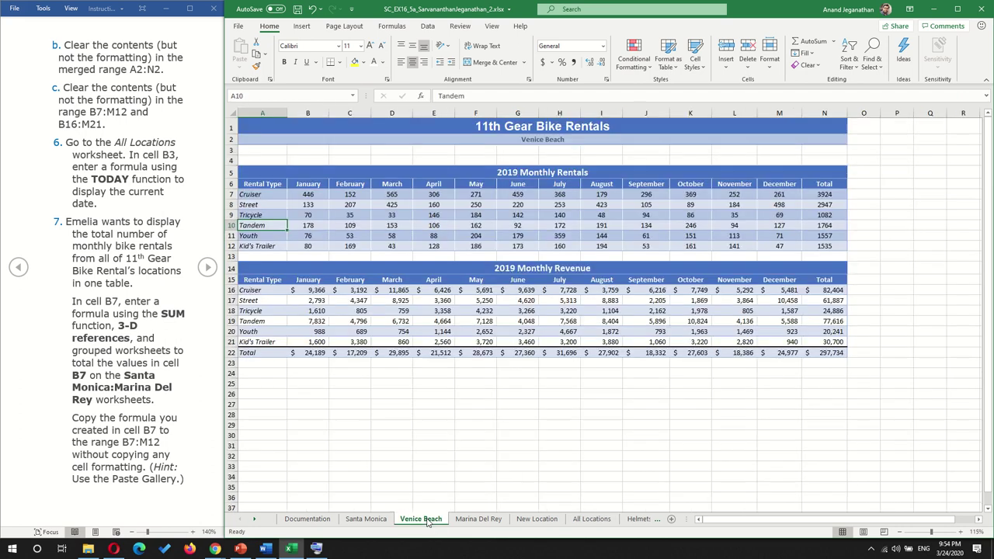
left_click(307, 195)
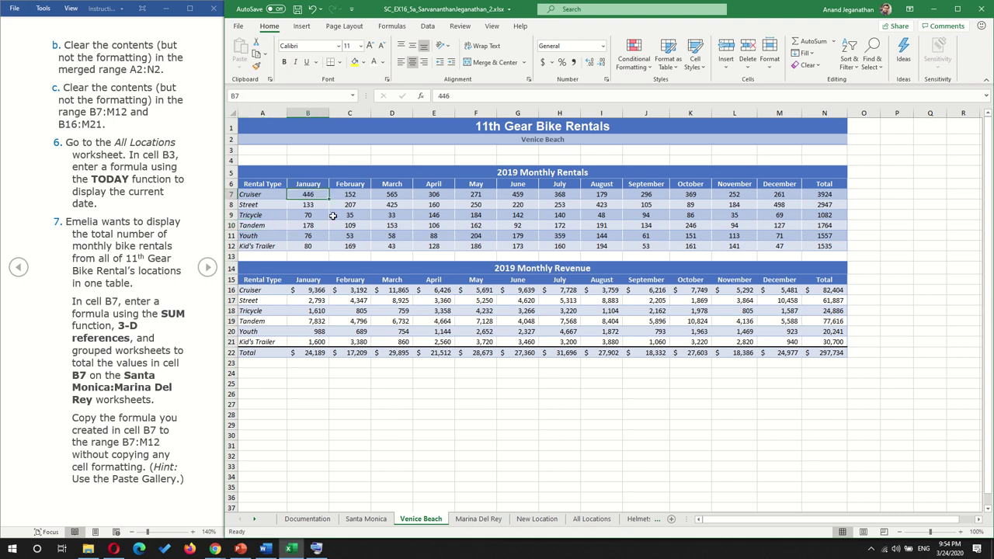
left_click(366, 519)
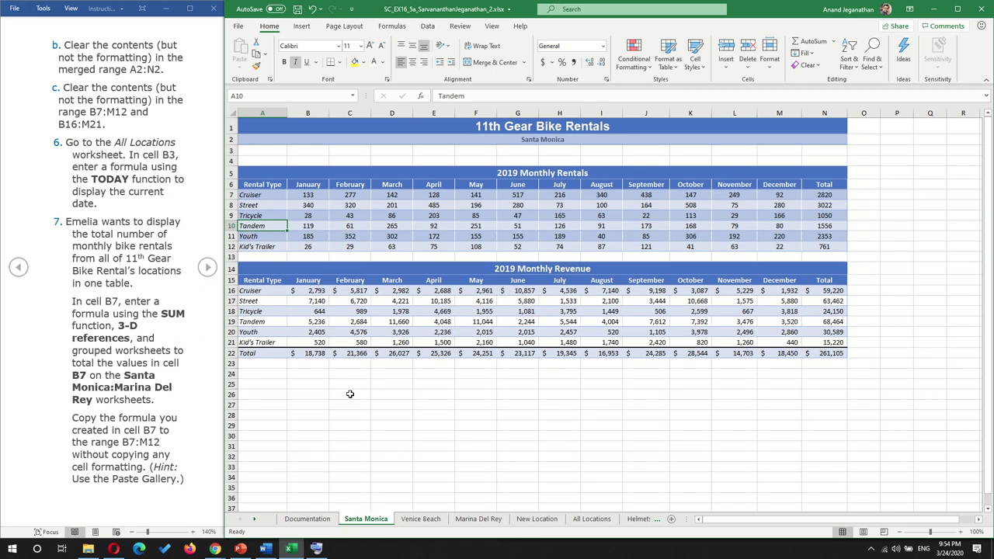
left_click(301, 195)
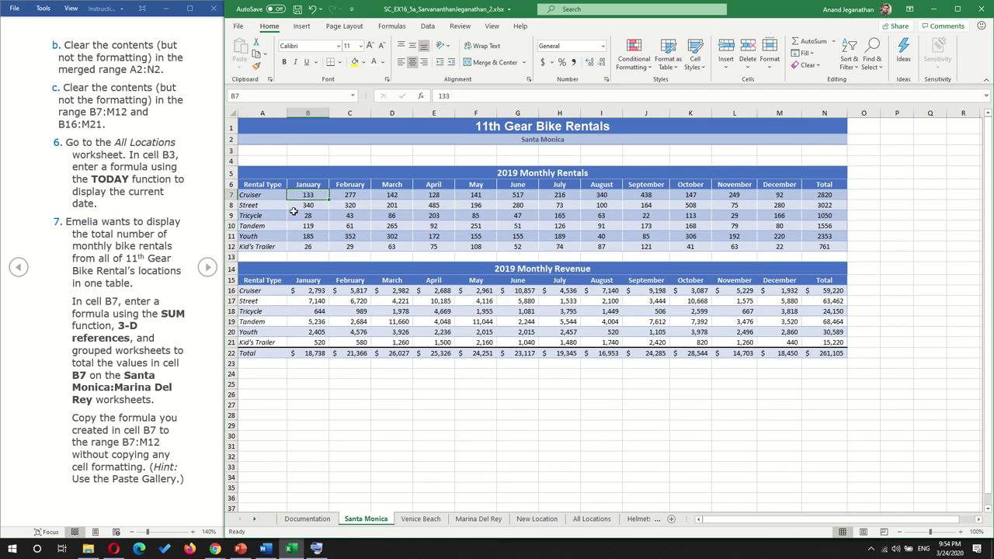
left_click(479, 518)
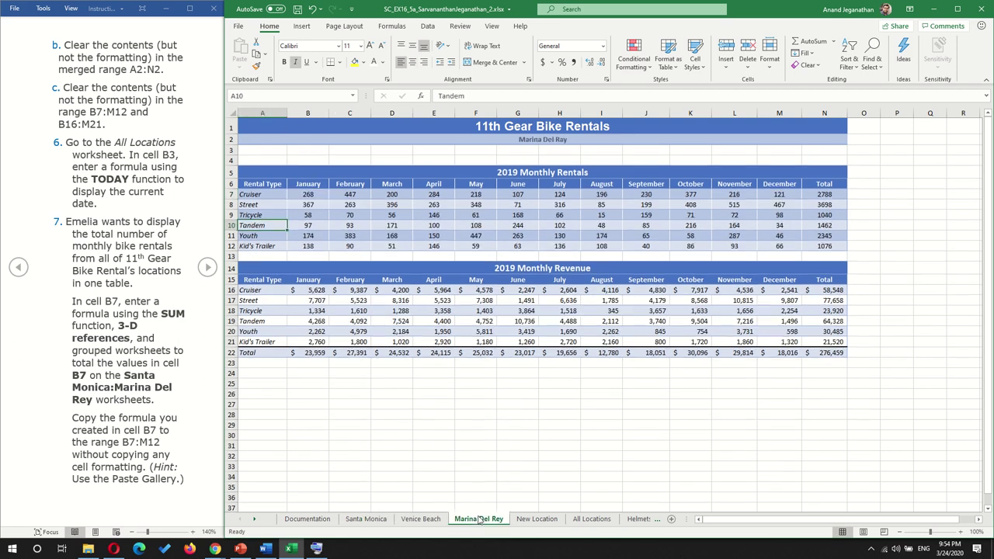
left_click(301, 195)
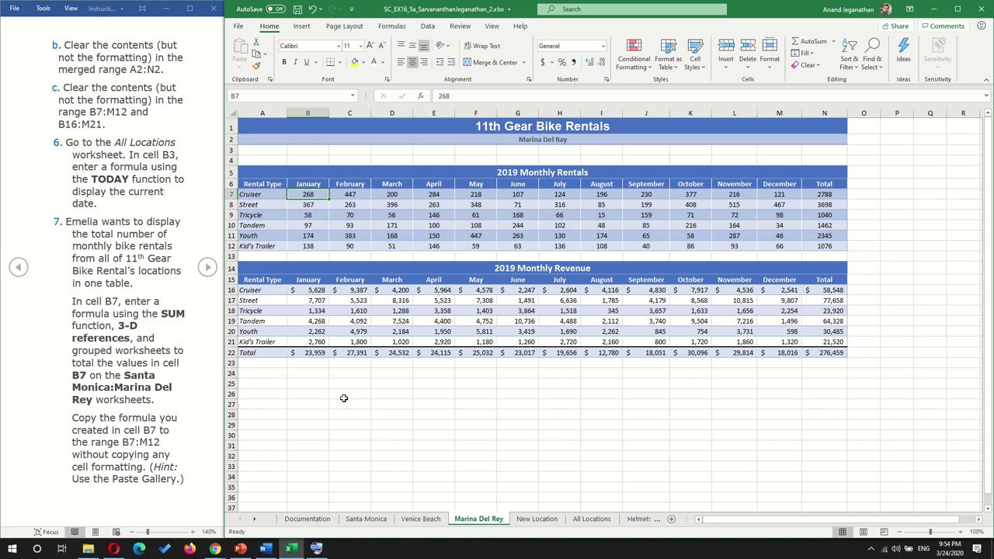
left_click(376, 522)
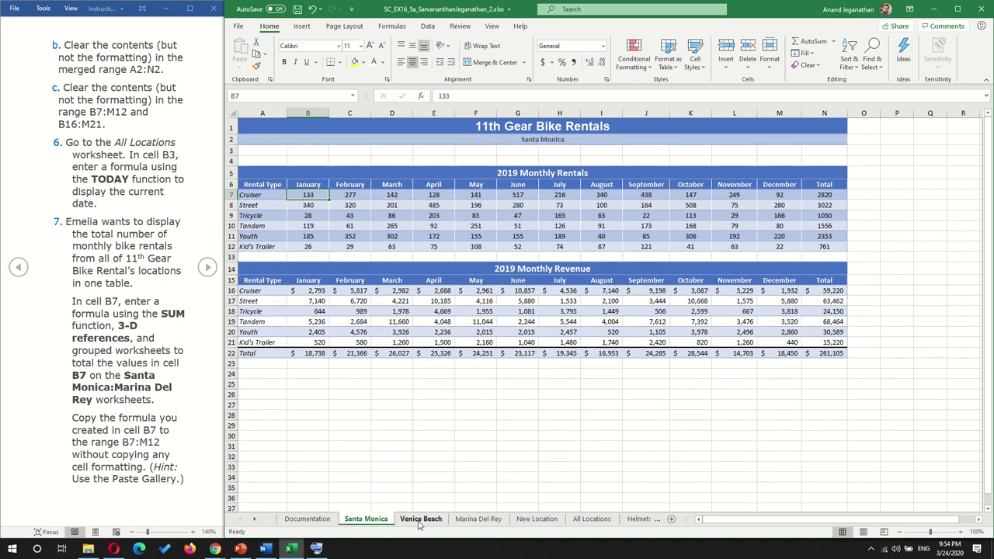
left_click(472, 522)
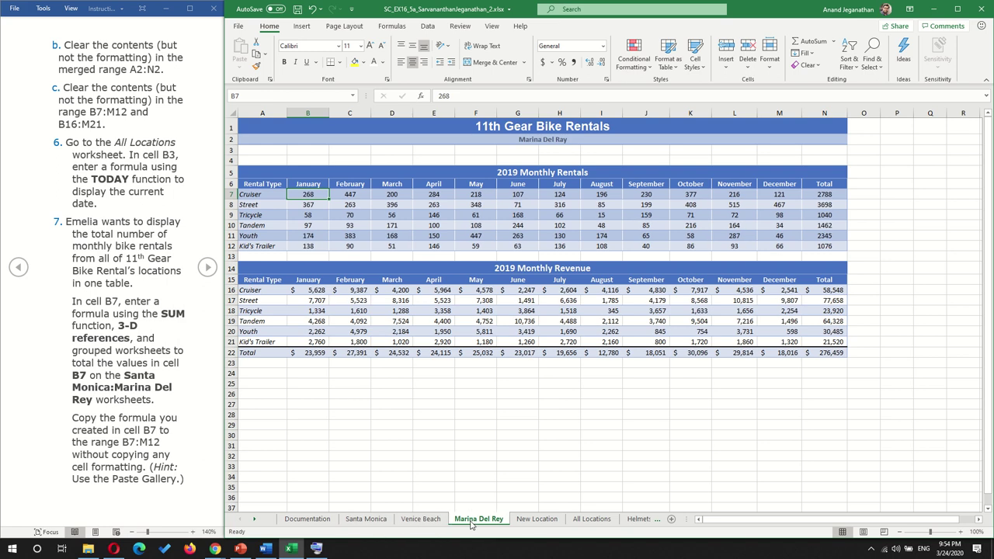
Step: Enter =SUM('Santa Monica:Marina Del Rey'!B7) in All Locations B7, totalling 847 Cruiser rentals
left_click(596, 520)
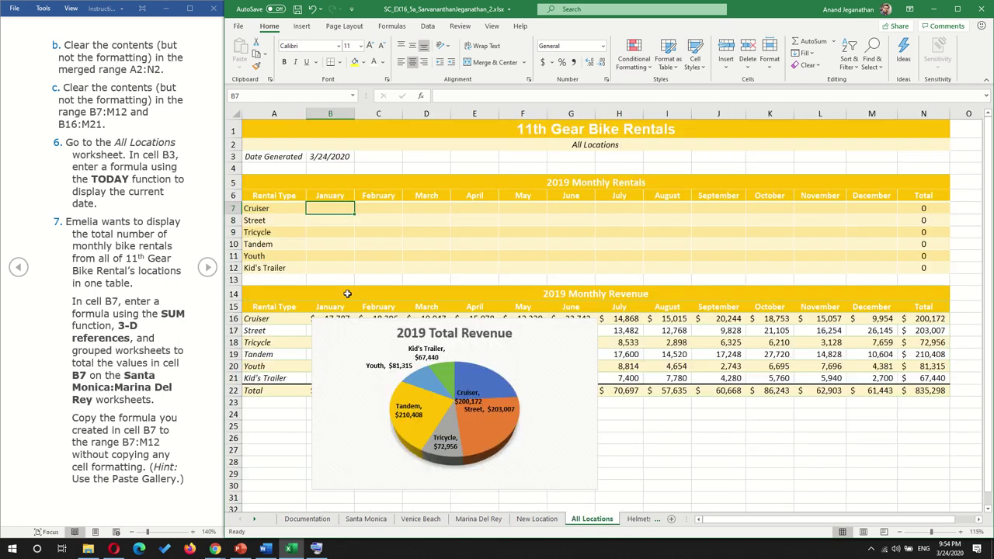
type("=")
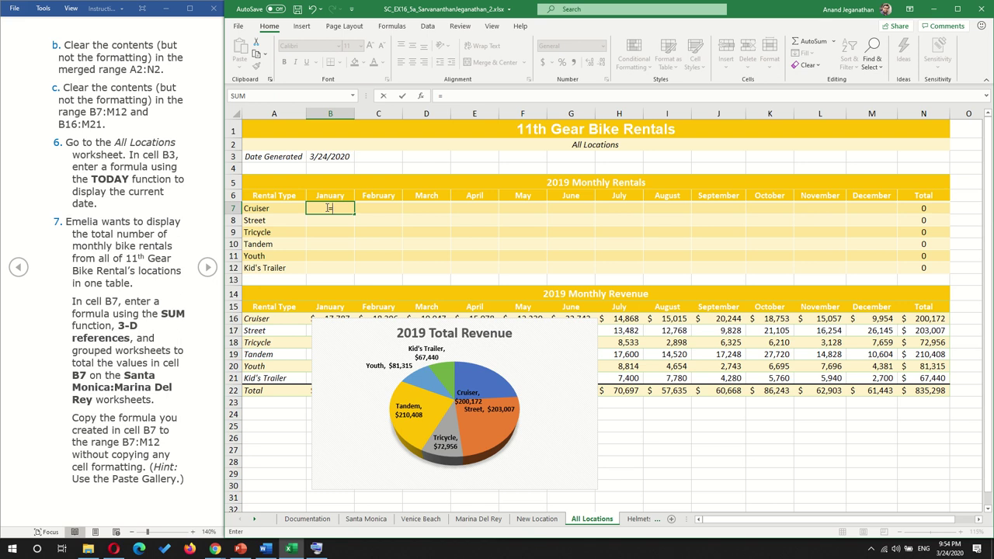
type("SUM")
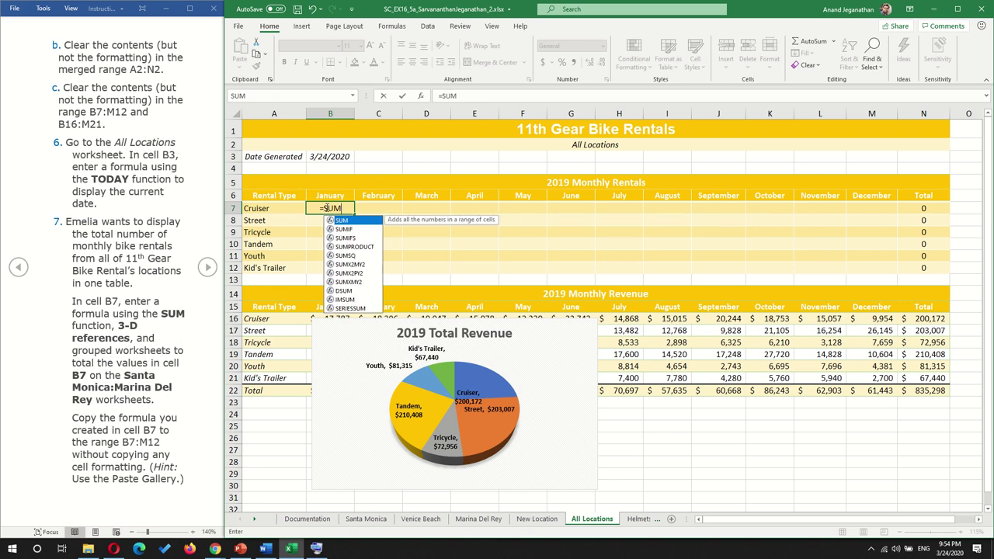
type("(")
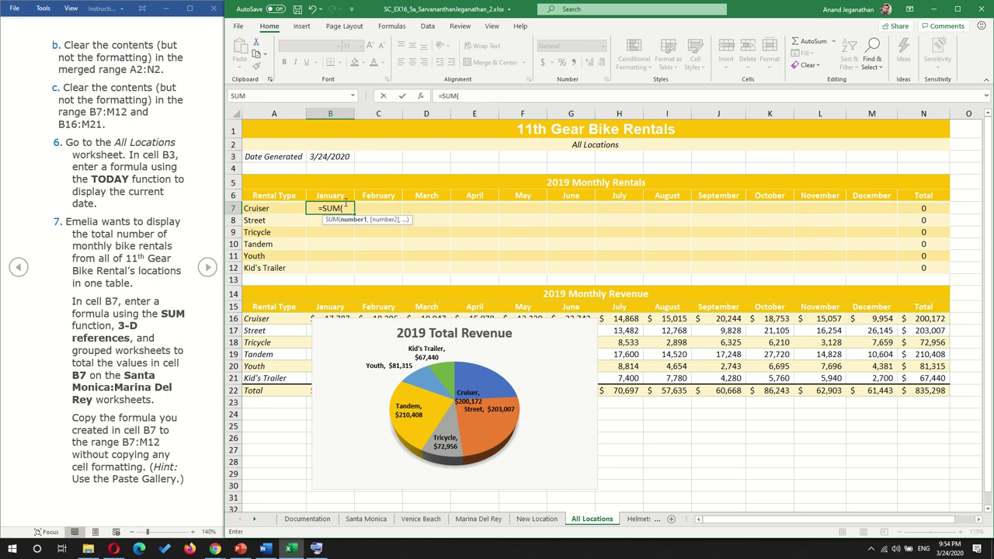
left_click(367, 518)
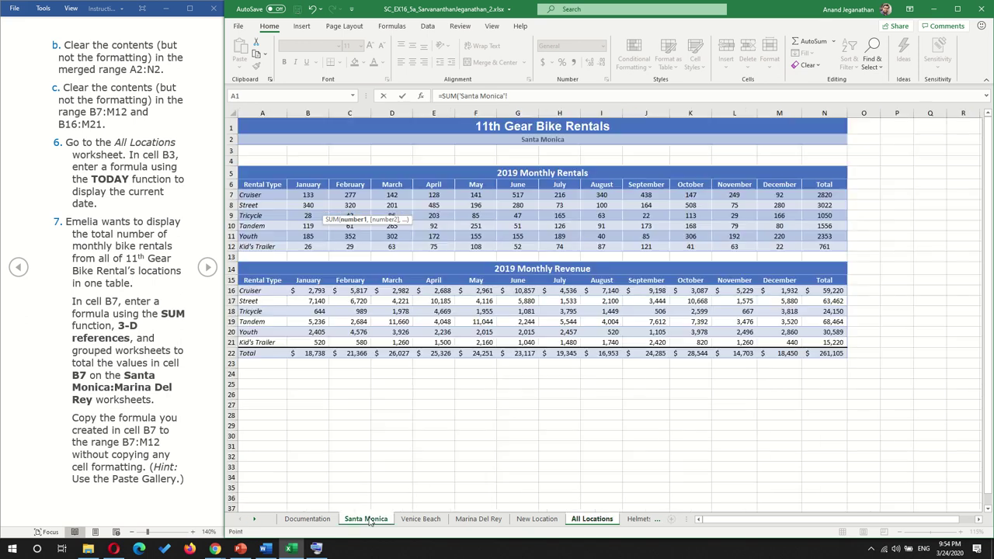
left_click(308, 195)
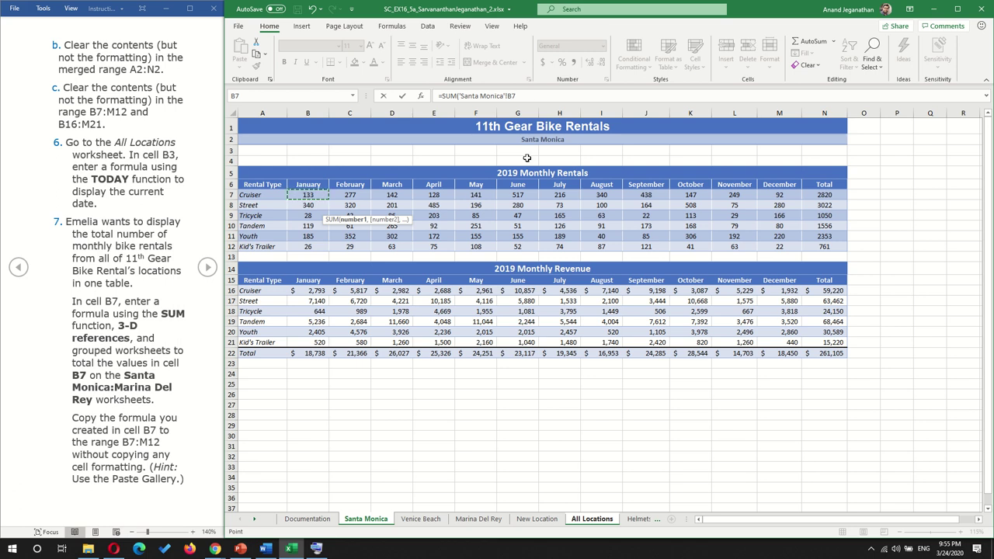
left_click(480, 522, "shift")
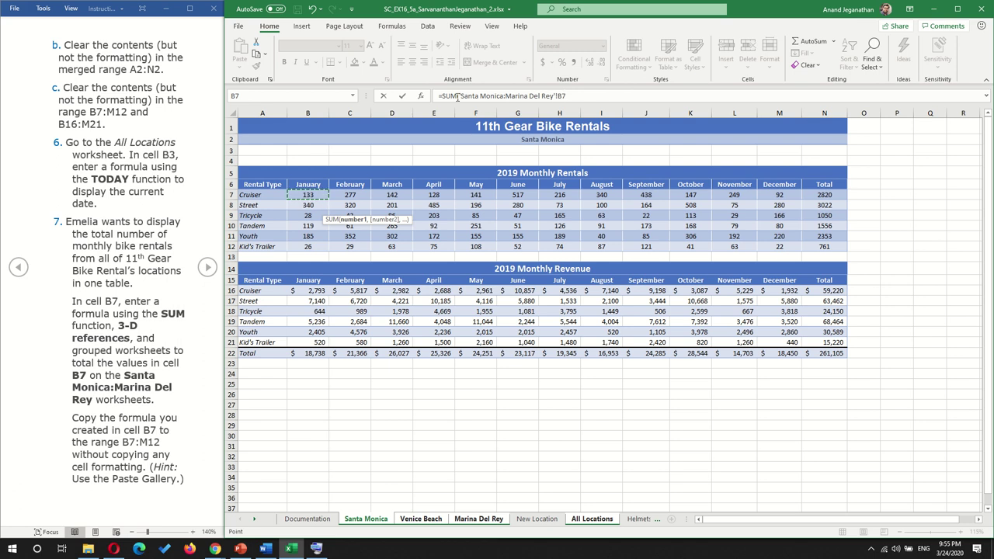
left_click(575, 95)
left_click(575, 96)
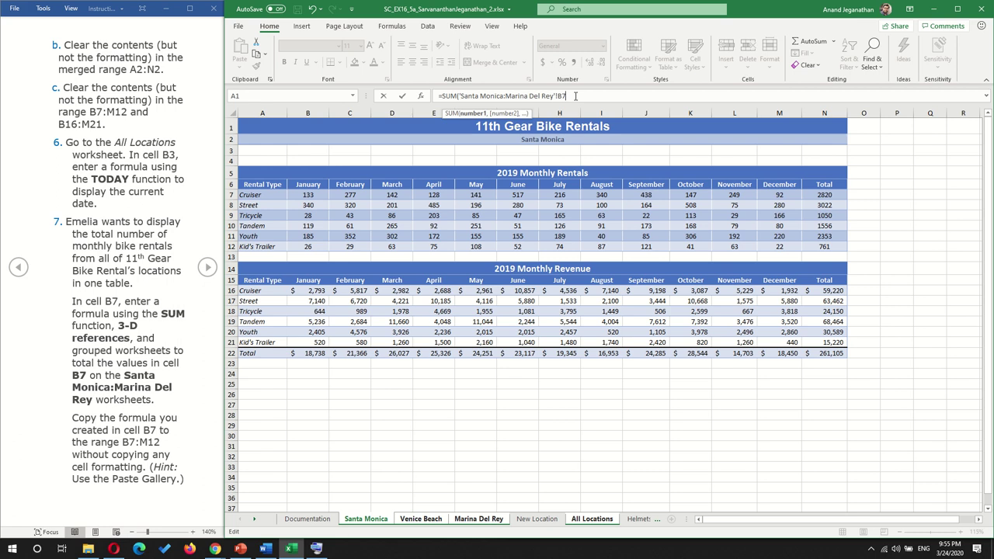
type(")")
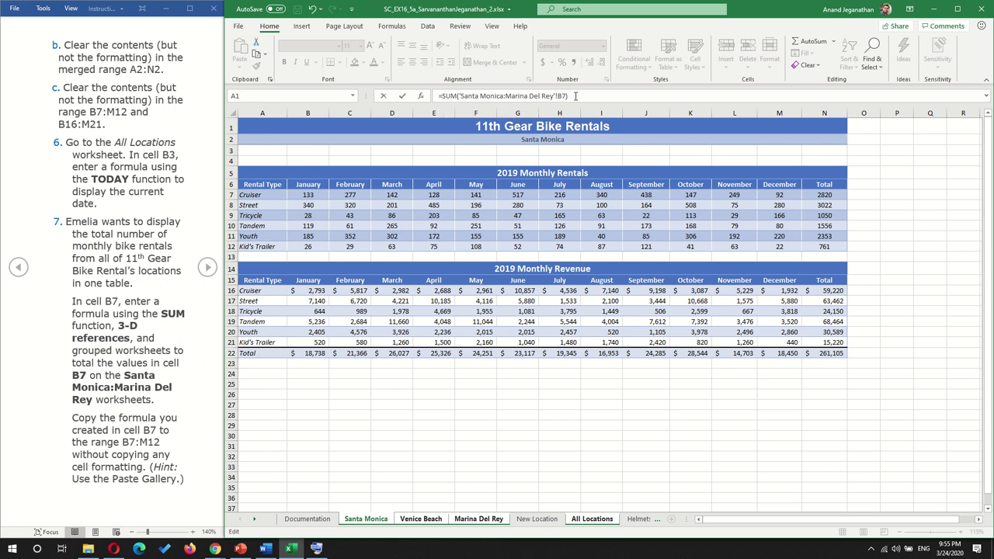
key("Return")
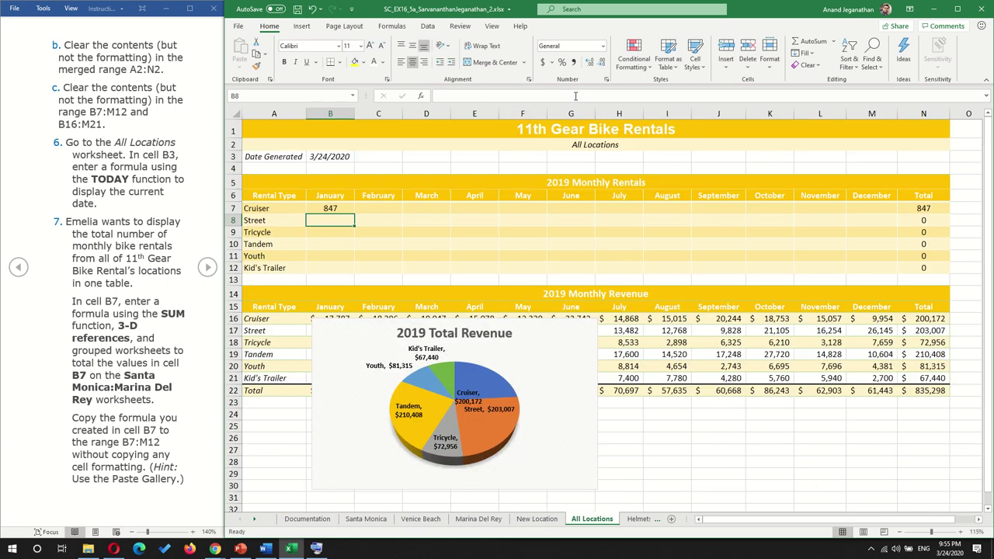
left_click(338, 210)
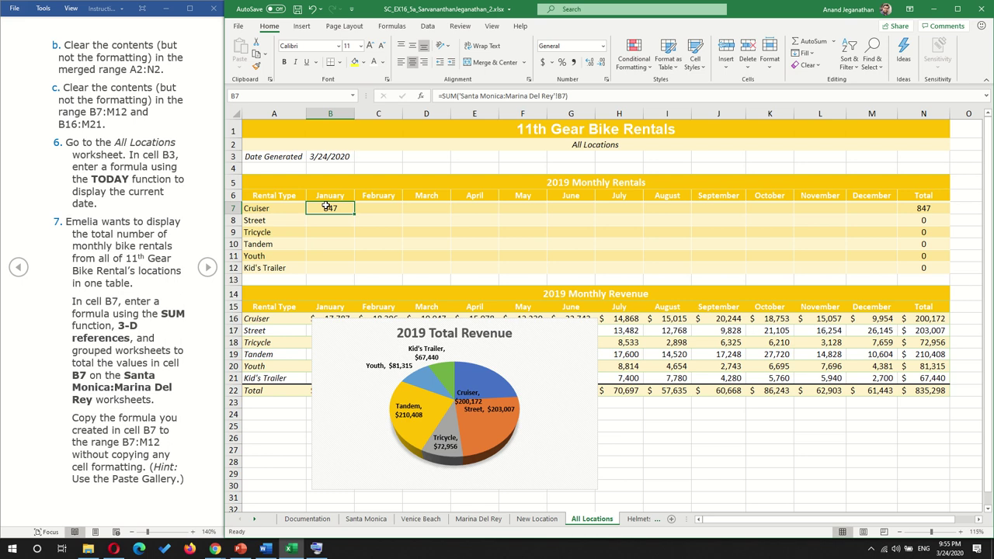
left_click(371, 521)
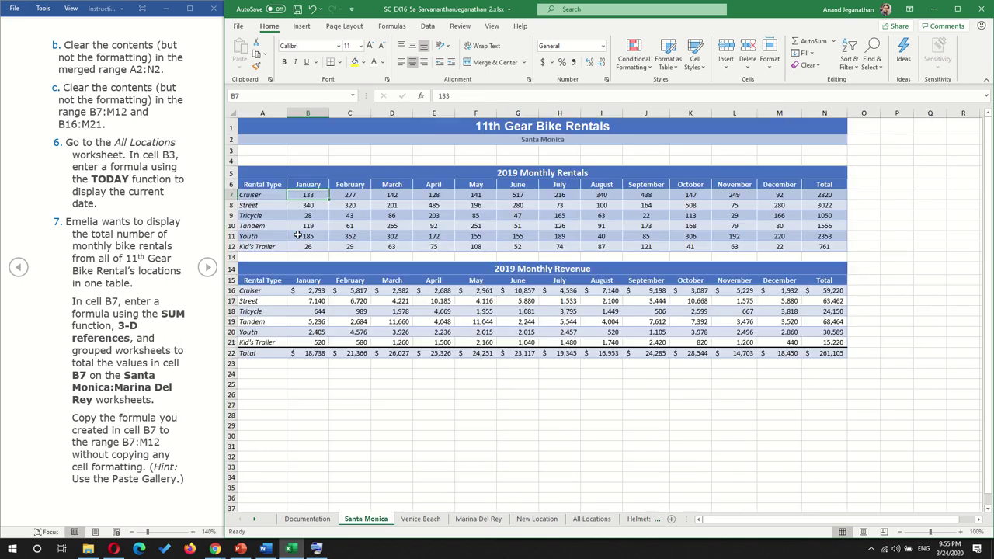
left_click(419, 519)
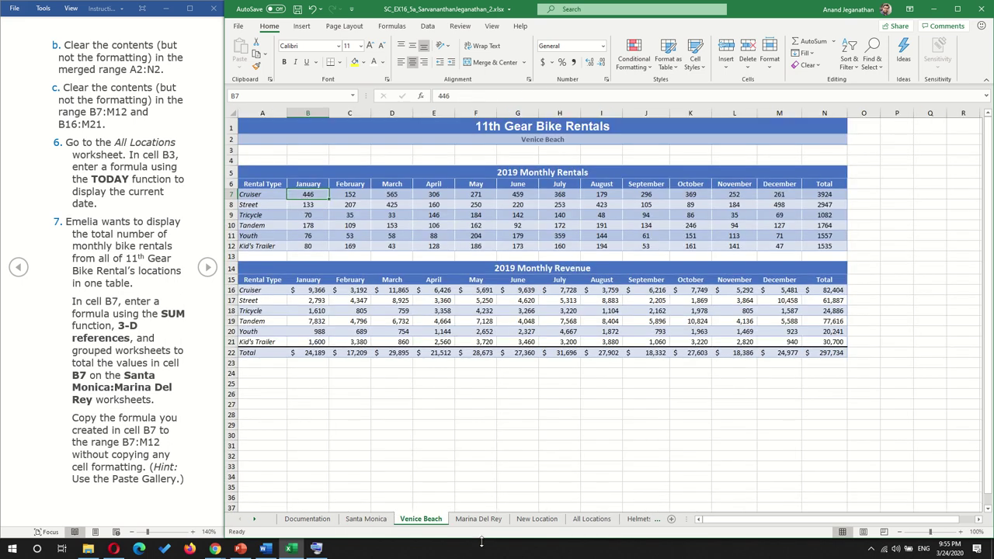
left_click(494, 519)
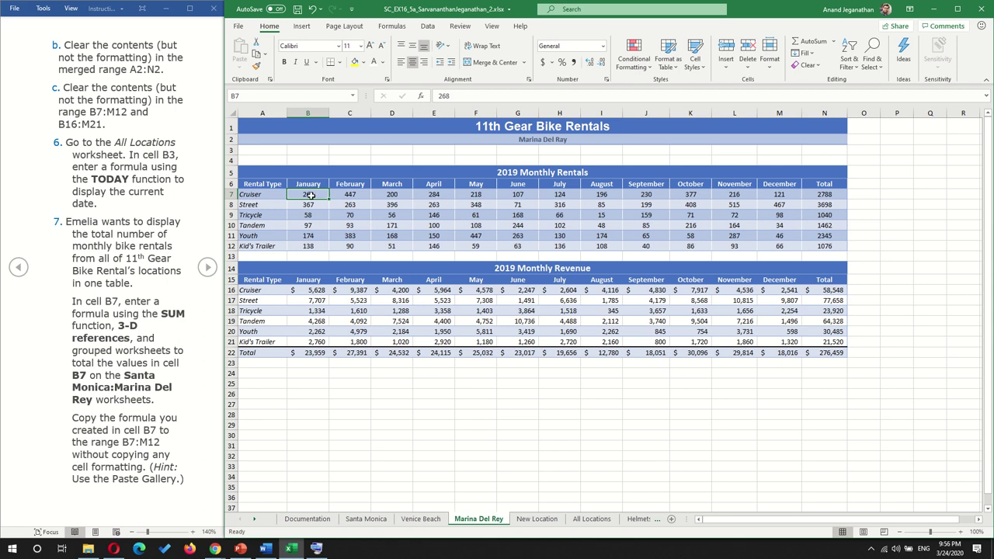
left_click(536, 518)
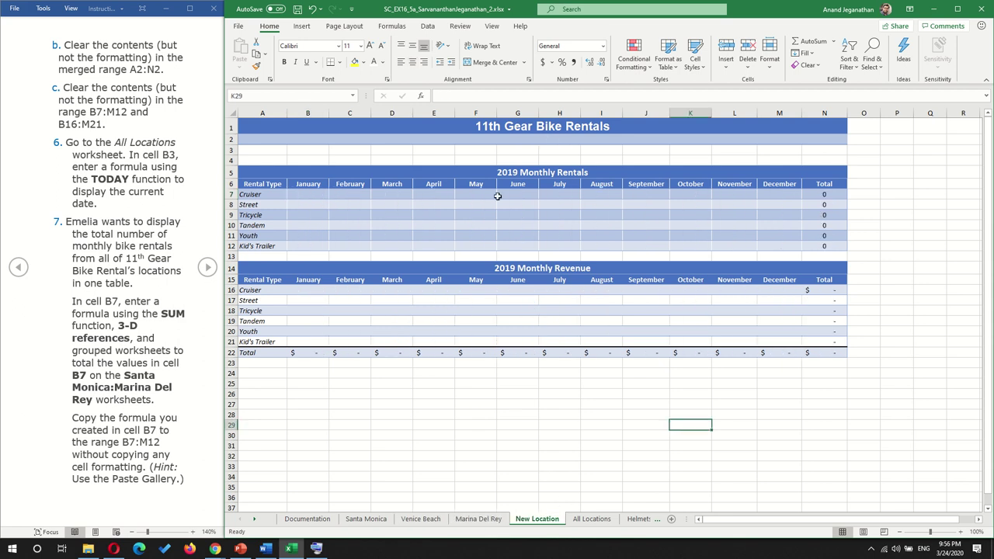
left_click(592, 519)
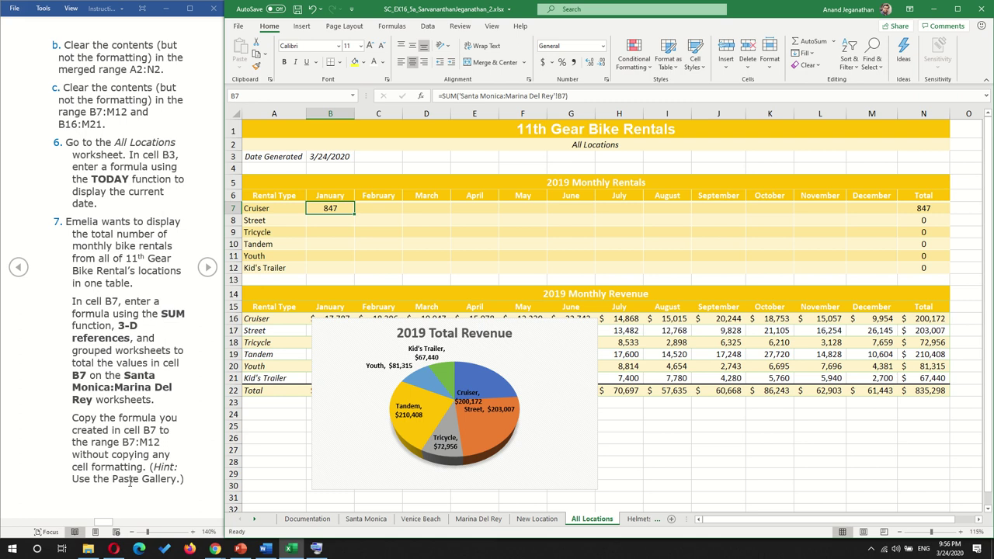
Step: Fill B7's formula across the Cruiser row to M7 and browse Quick Analysis suggestions without applying any
left_click(207, 268)
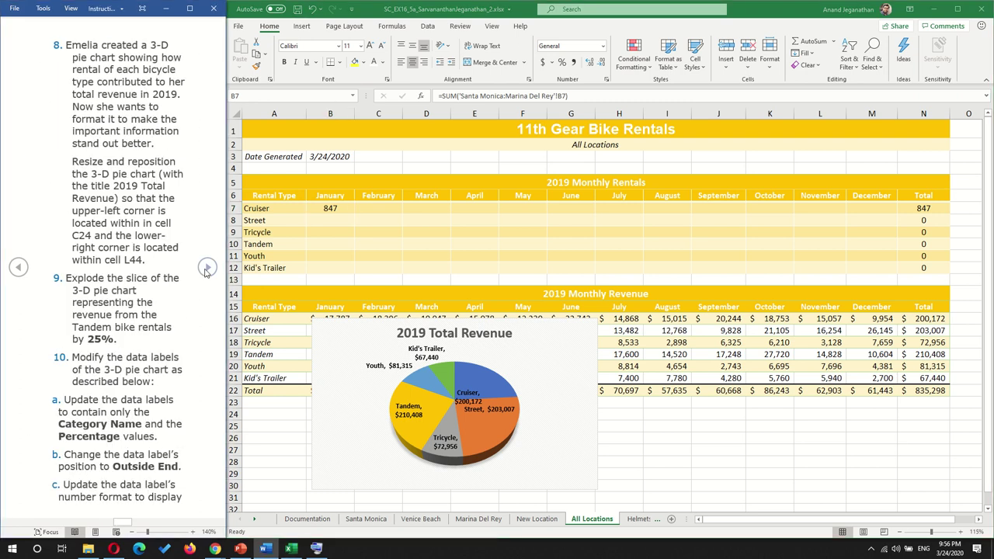
left_click(331, 209)
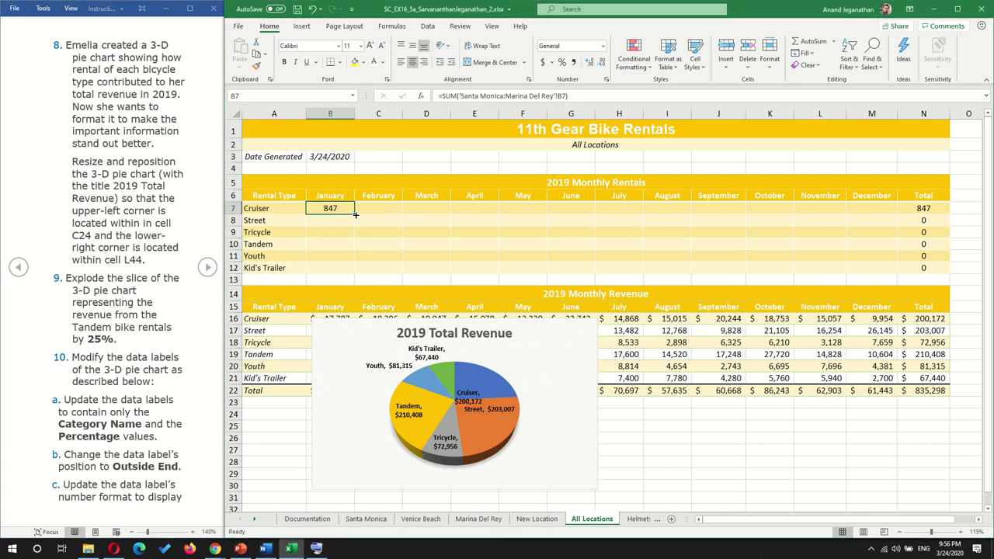
left_click_drag(355, 214, 877, 213)
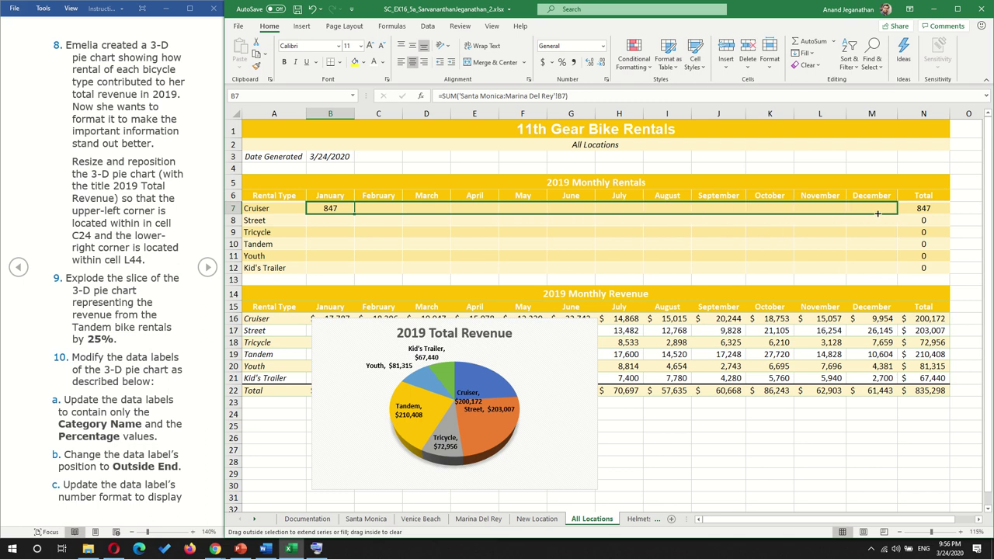
left_click_drag(877, 213, 878, 213)
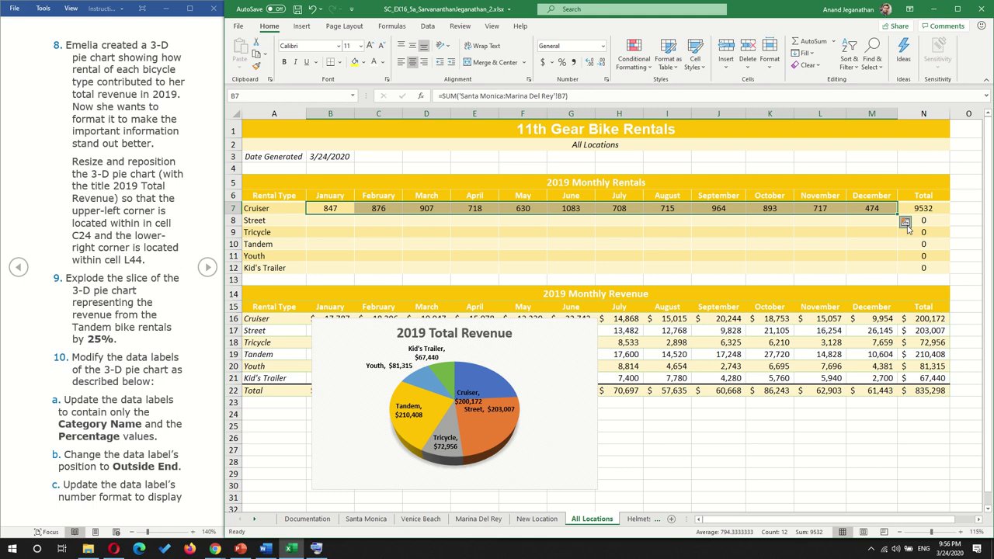
left_click(905, 224)
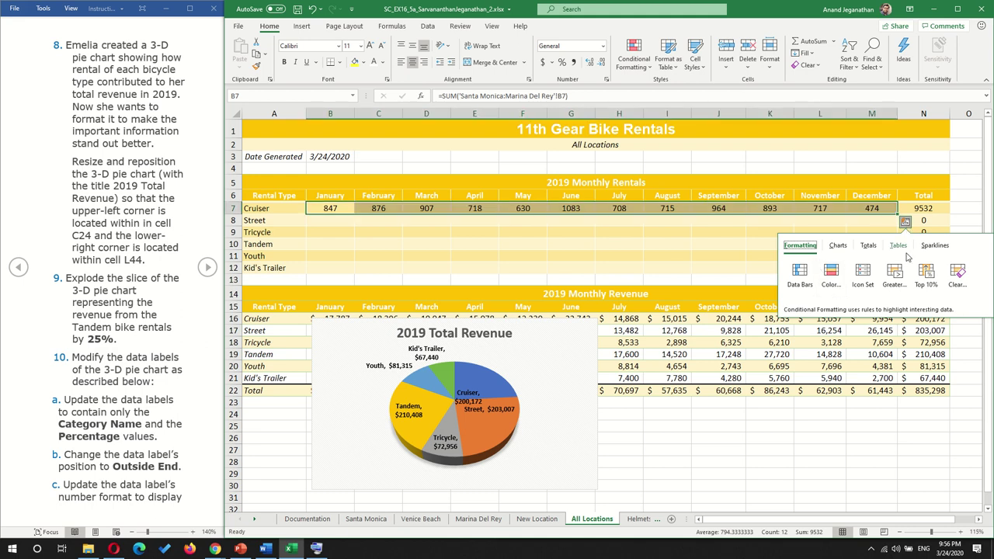
left_click(838, 246)
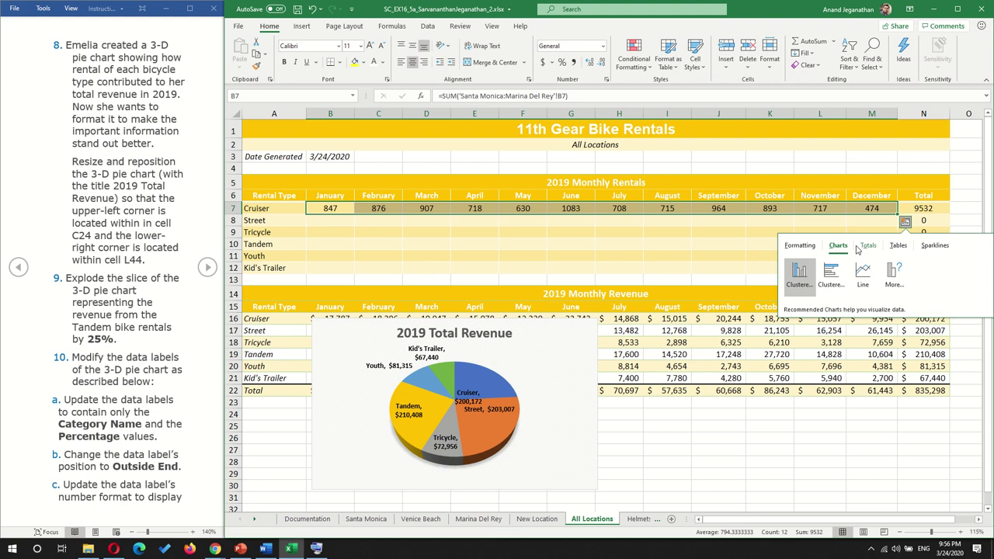
left_click(867, 245)
left_click(898, 246)
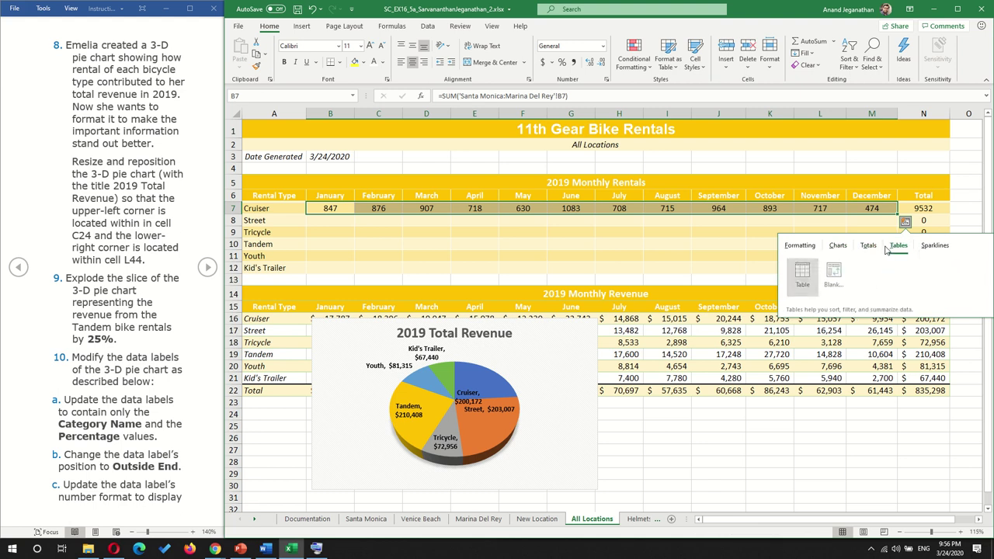
left_click(931, 246)
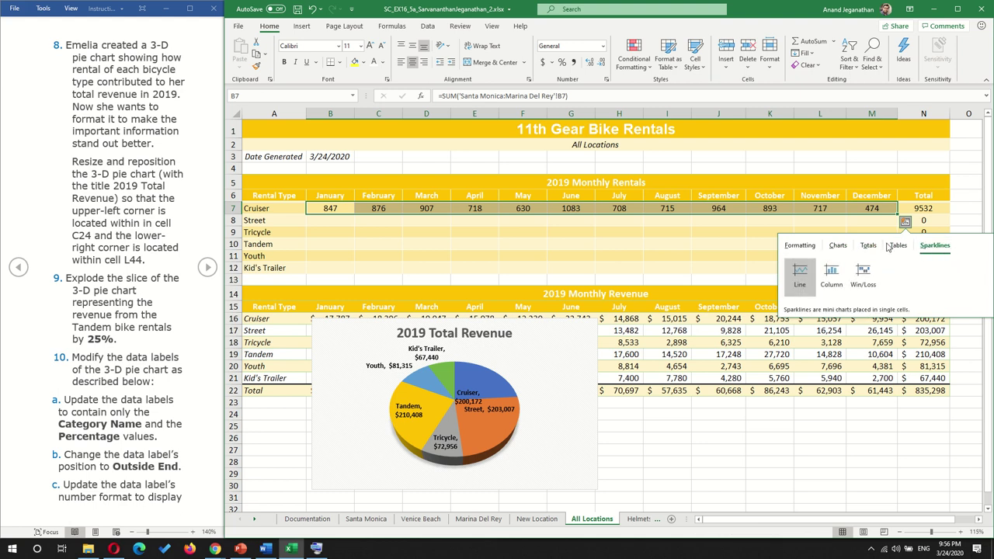
left_click(805, 250)
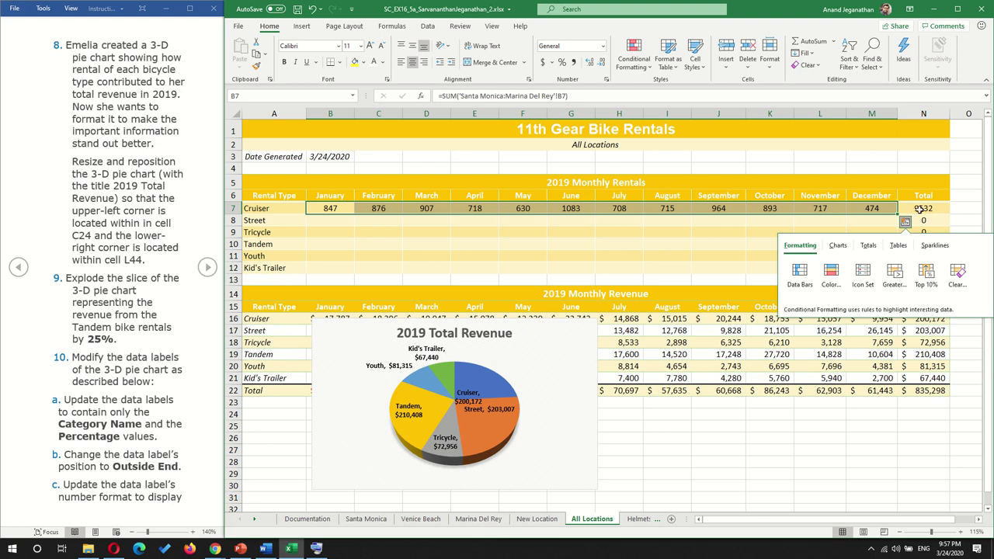
left_click(892, 167)
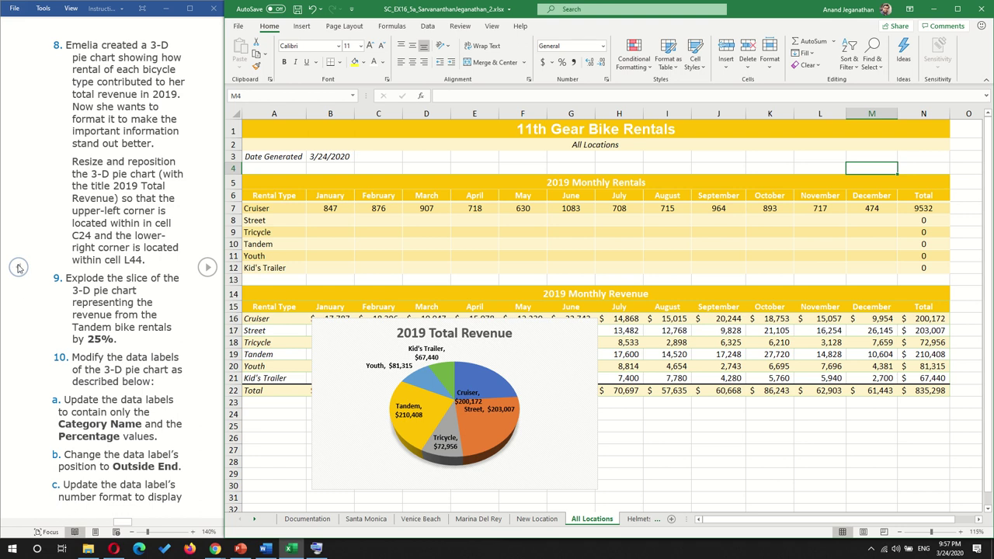
Step: Autofill B7's formula across the rental rows to M12, then undo the fill
left_click(330, 209)
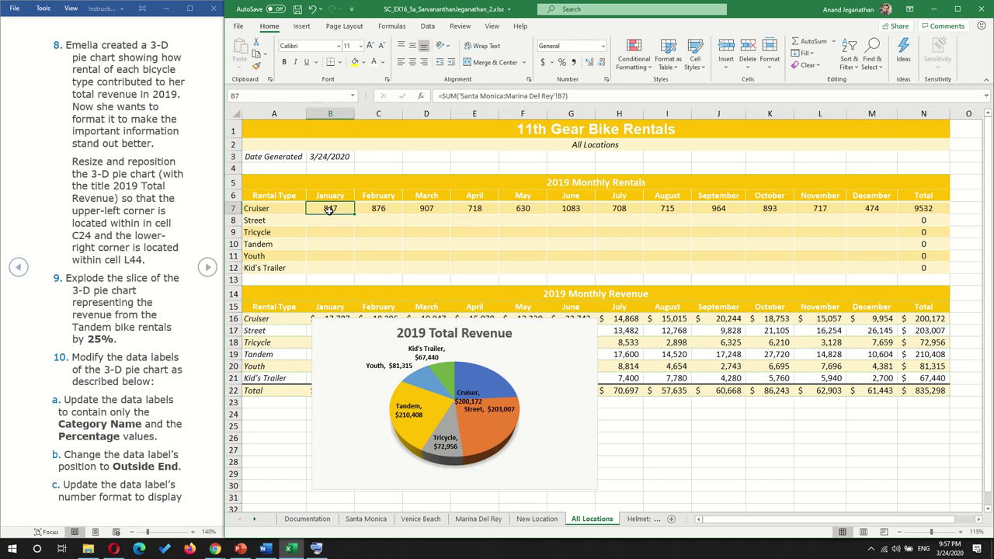
left_click_drag(354, 215, 896, 273)
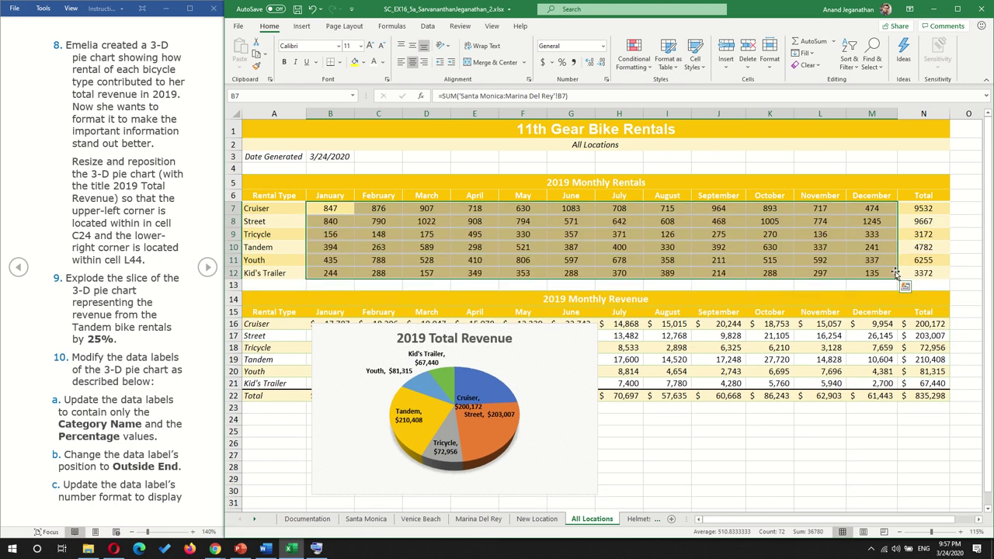
left_click(905, 287)
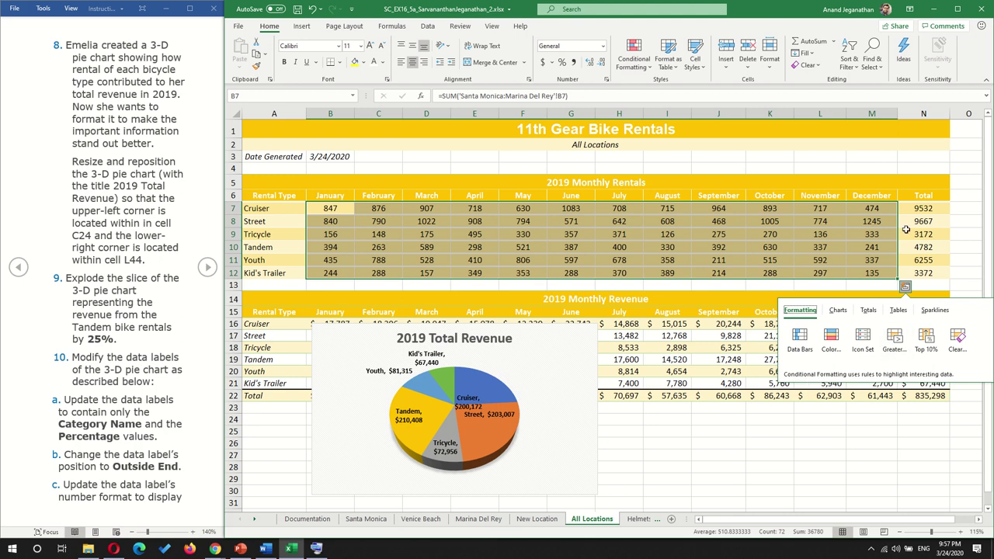
left_click(885, 167)
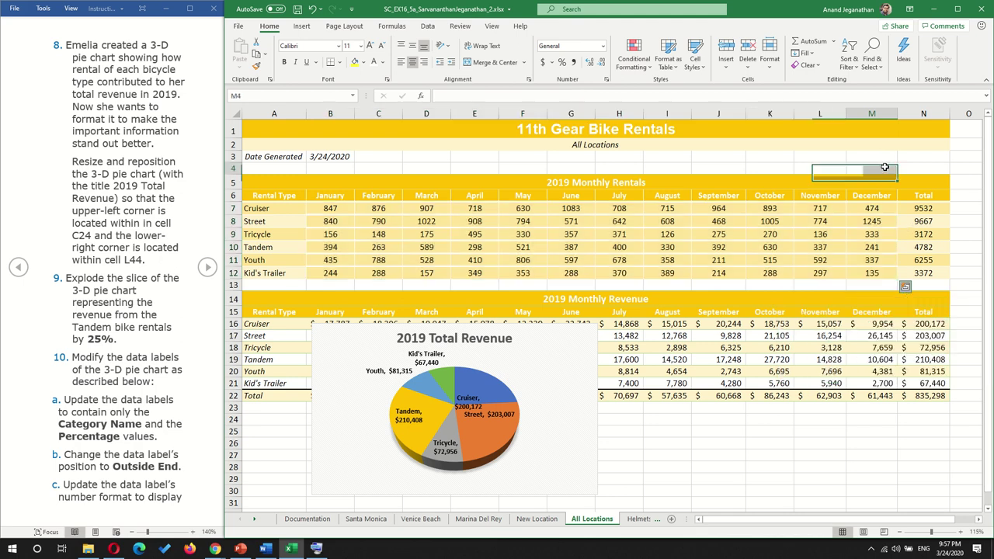
key("ctrl+z")
key("ctrl+z")
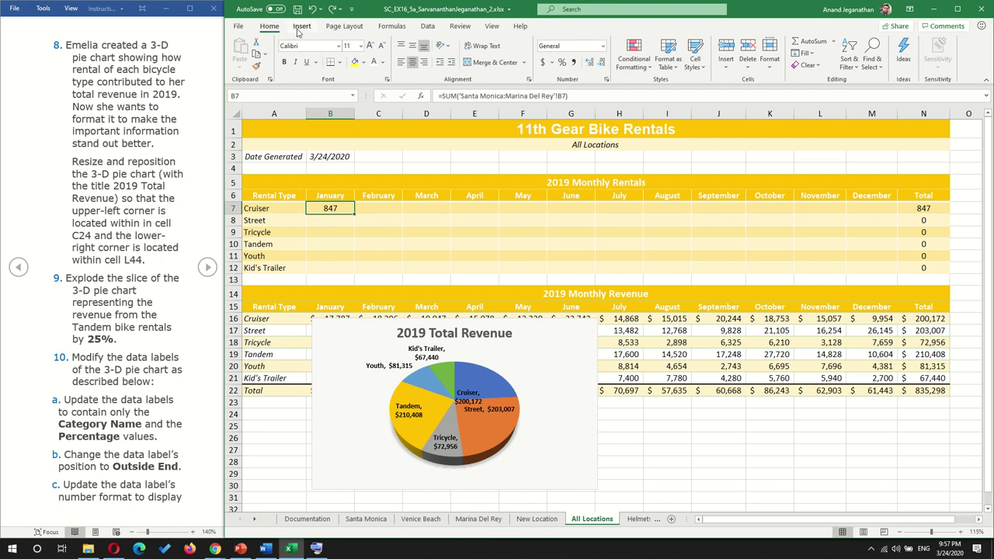
Step: Copy B7 and paste only its formulas into B7:M12, then undo the paste
left_click(257, 55)
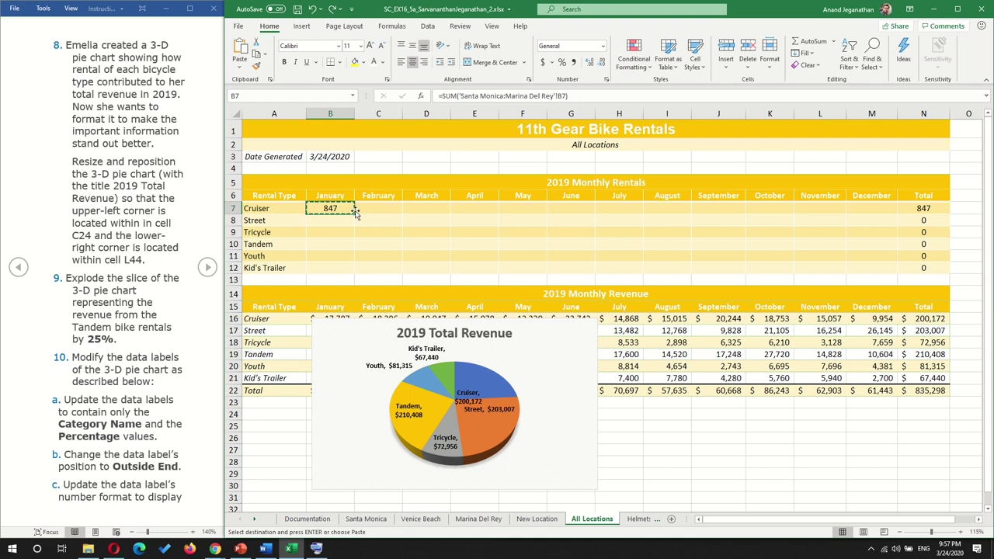
left_click_drag(330, 209, 873, 271)
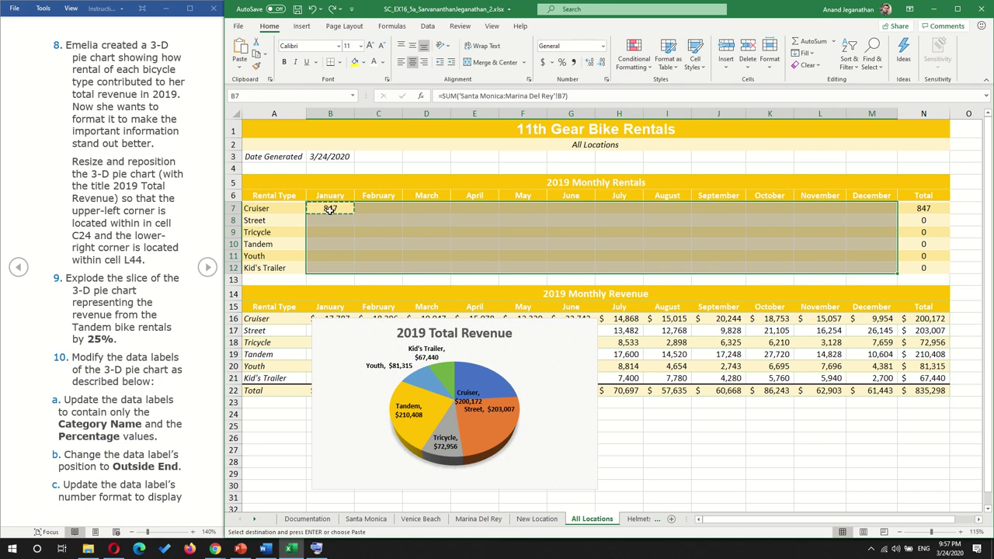
right_click(875, 267)
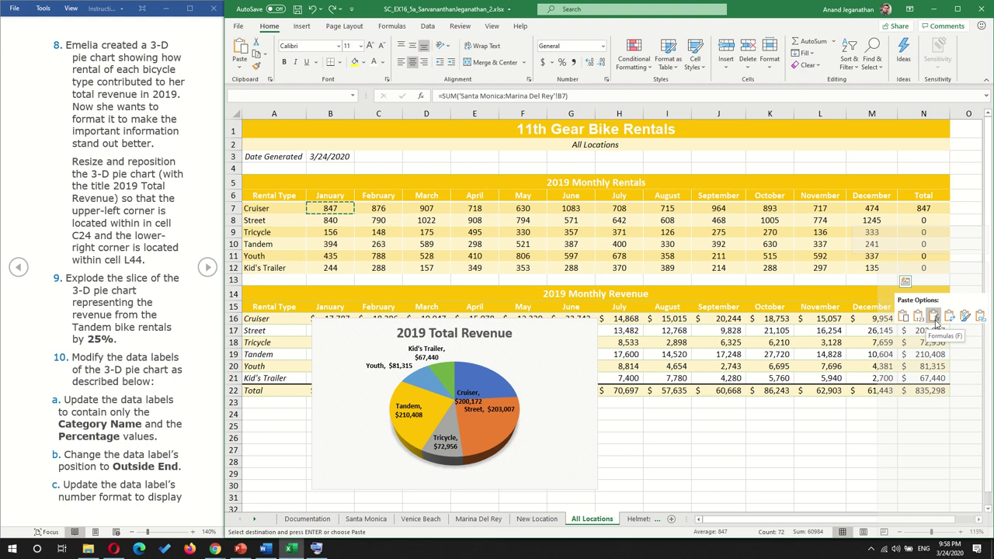
left_click(936, 321)
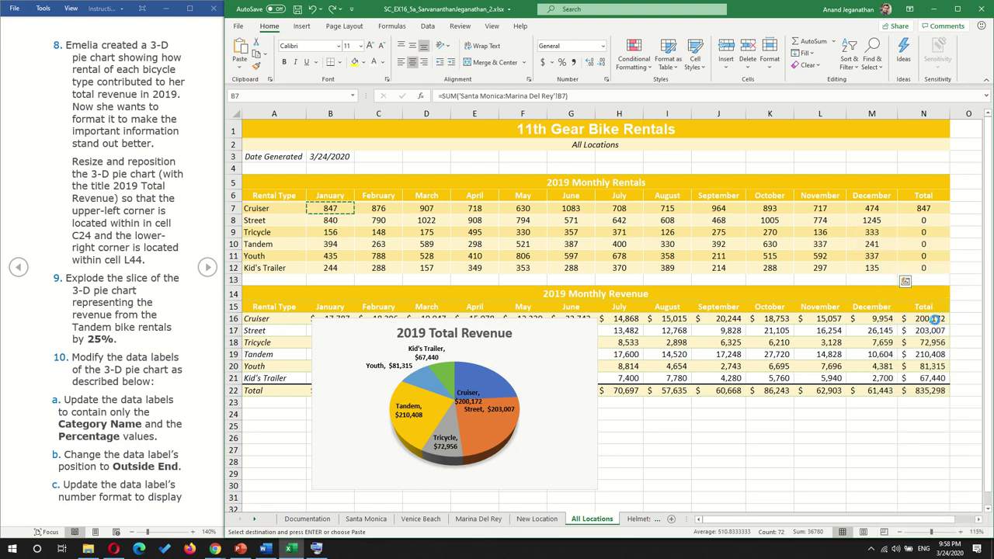
left_click(393, 225)
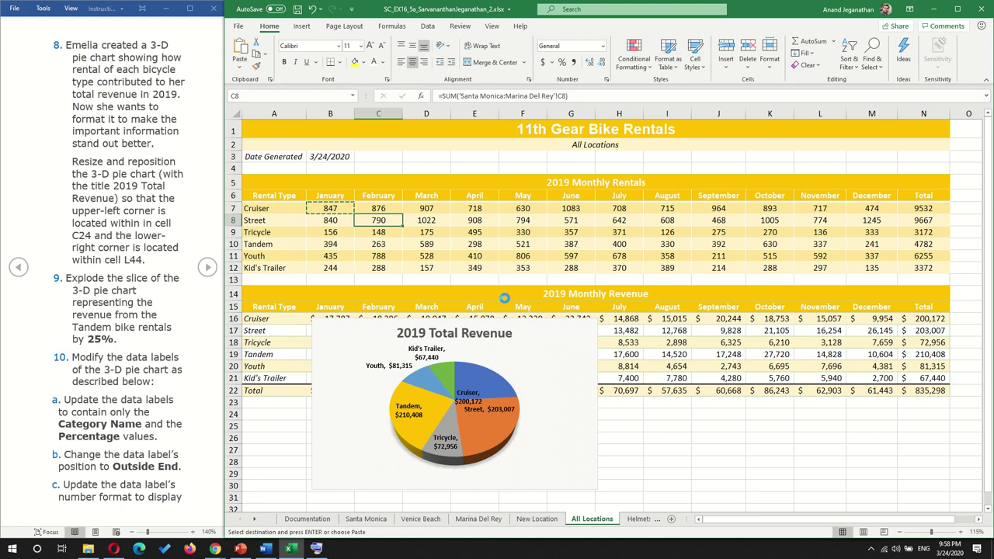
key("ctrl+z")
Step: Paste B7's formulas into B7:M12 again, giving totals from 9532 Cruiser to 3372 Kid's Trailer
left_click(429, 247)
left_click(330, 208)
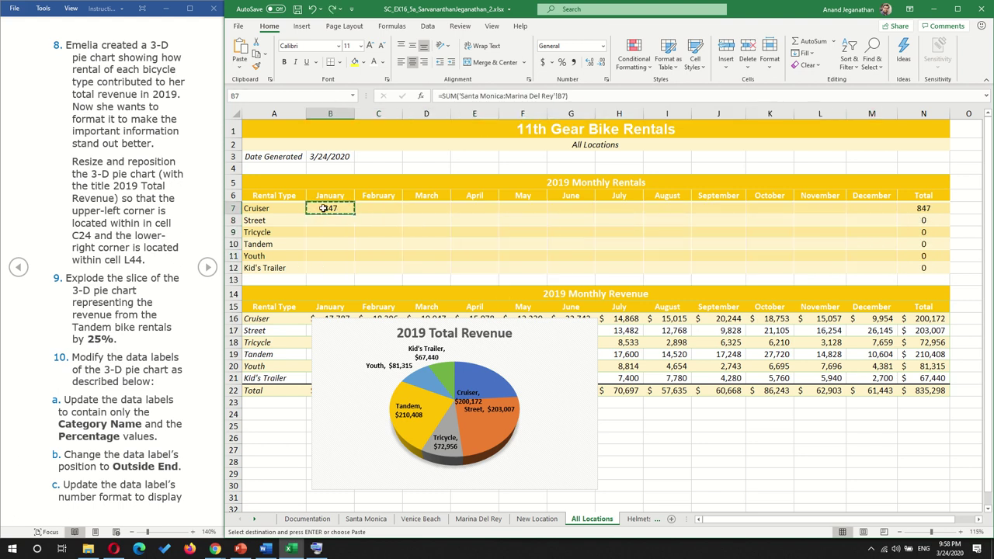
right_click(324, 208)
left_click(358, 233)
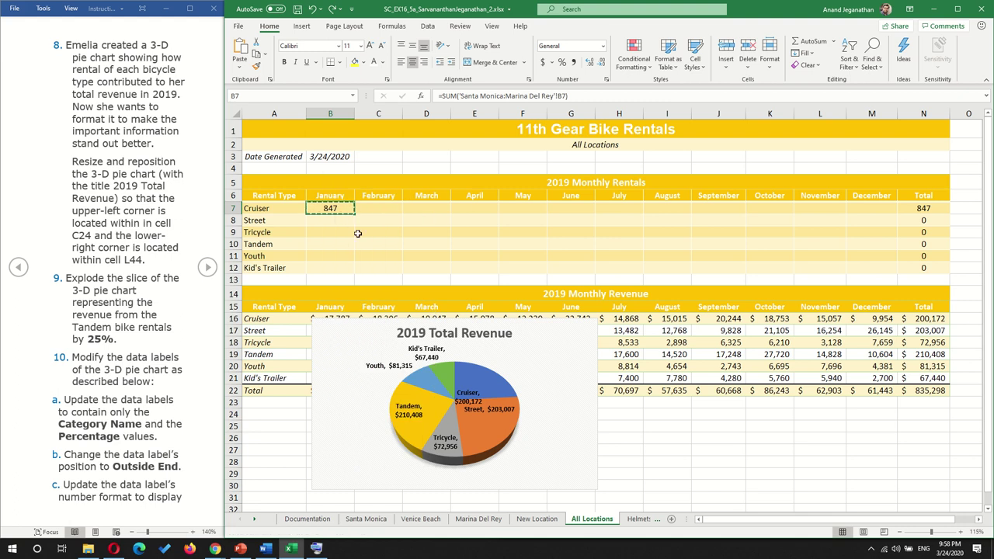
left_click_drag(328, 208, 869, 267)
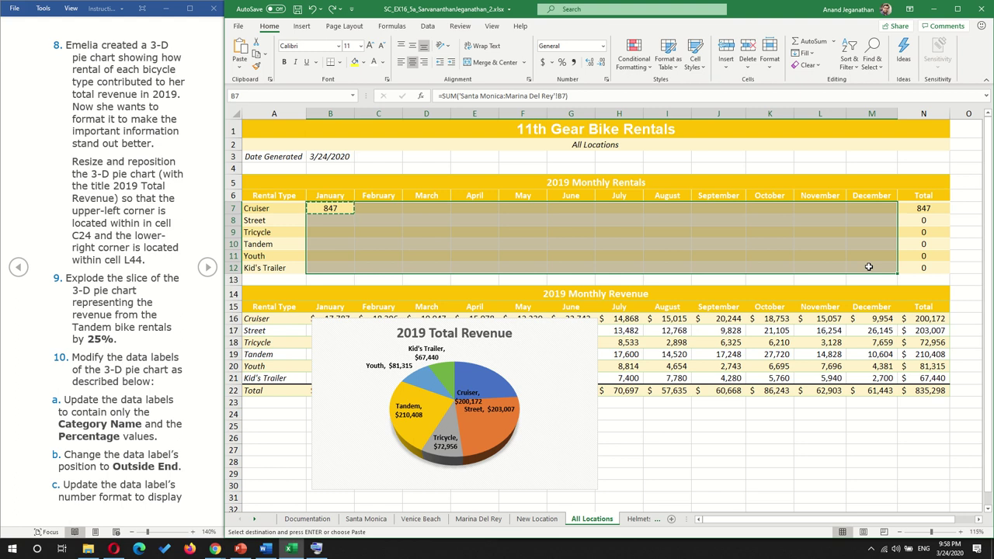
right_click(474, 235)
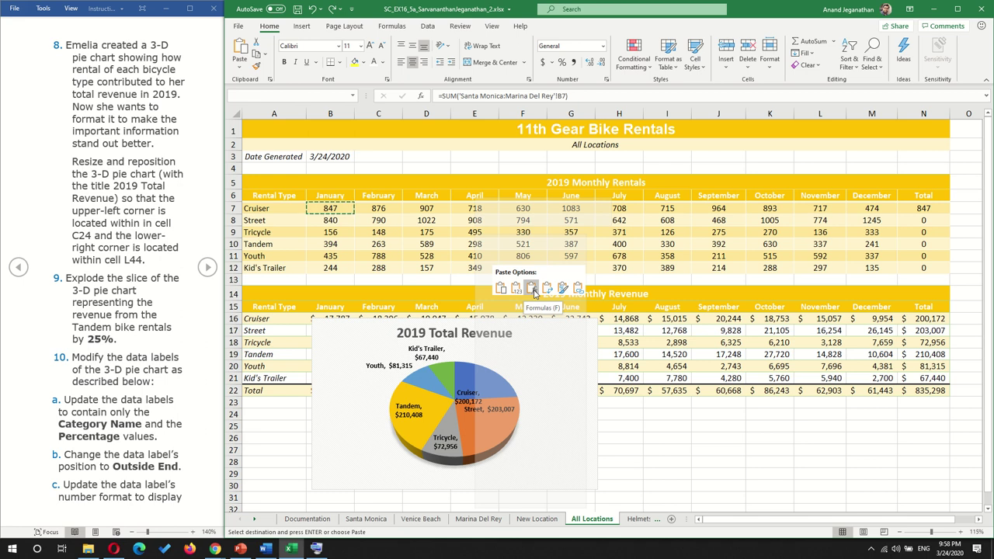
left_click(533, 289)
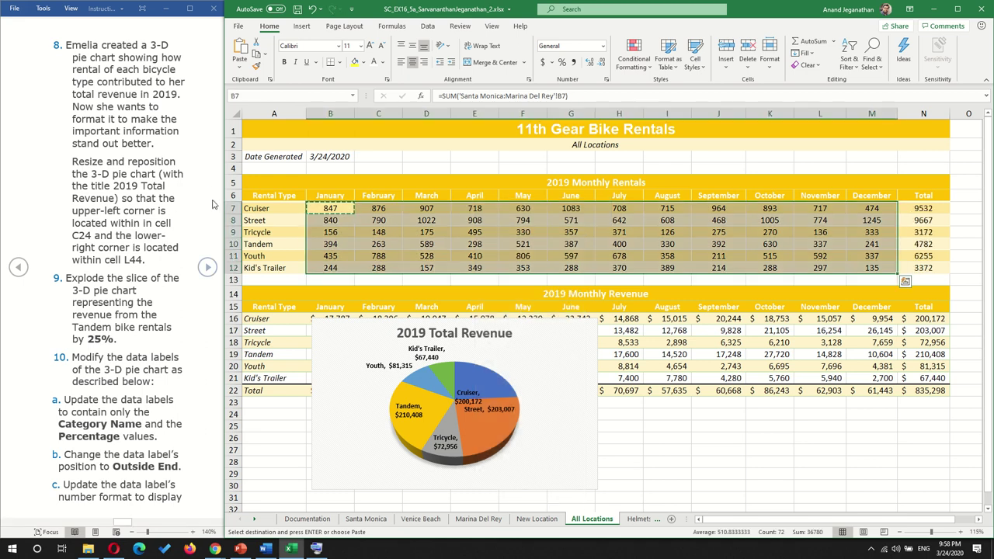
left_click(425, 234)
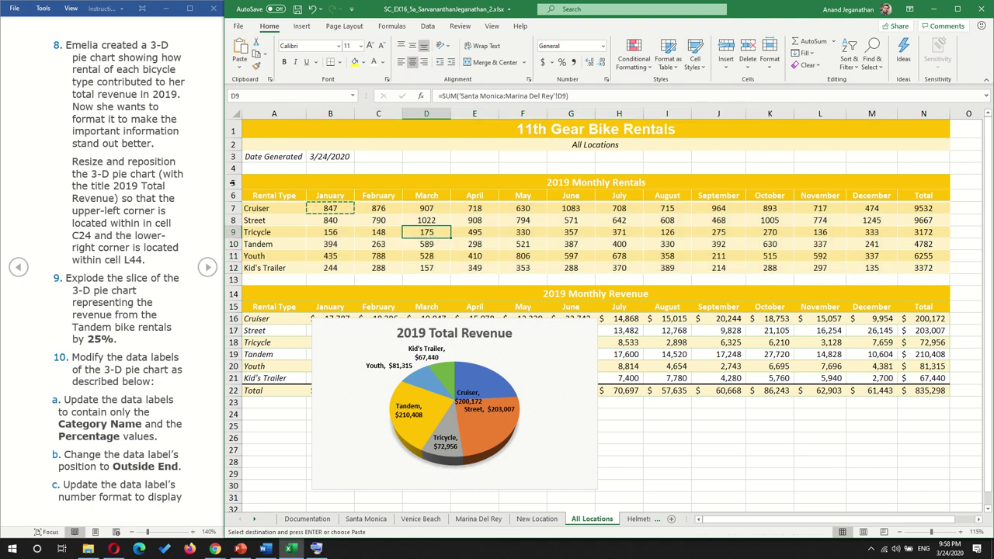
left_click(21, 267)
left_click(19, 267)
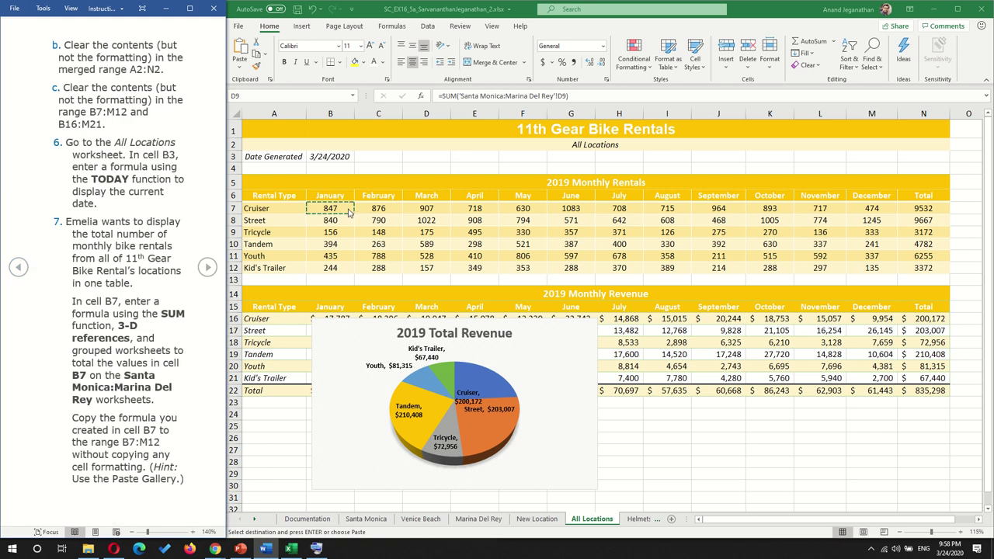
left_click(208, 267)
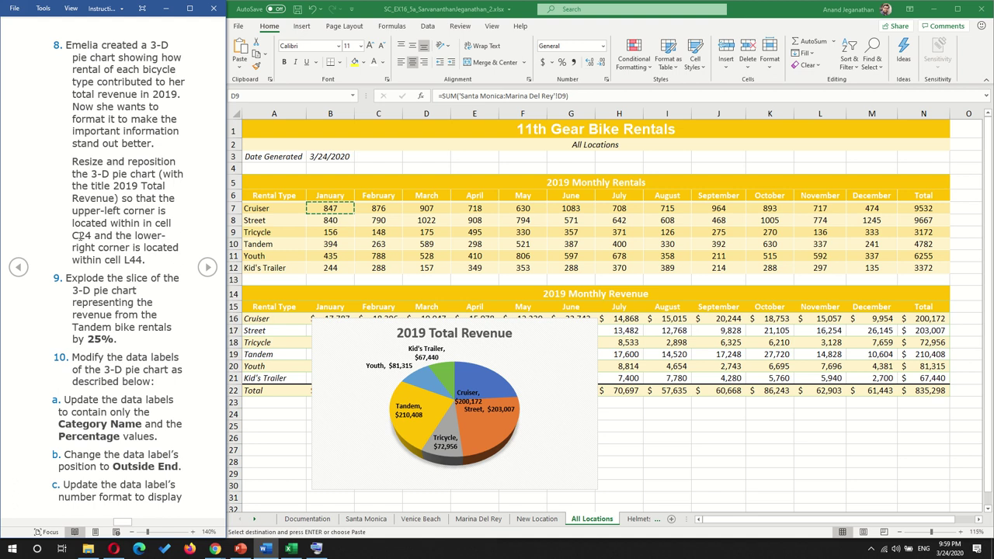
left_click(363, 330)
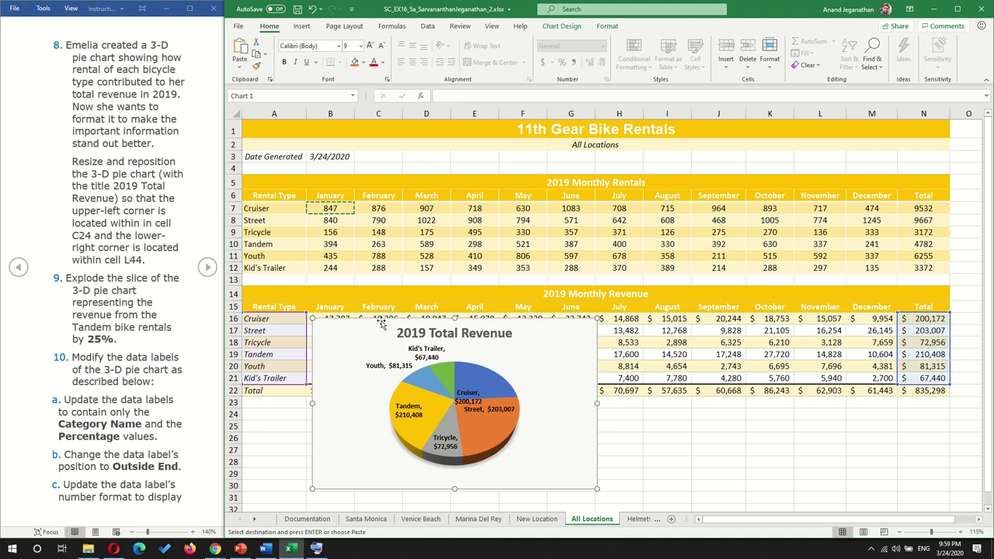
Step: Place the pie chart's top-left corner in C24 and stretch its lower-right corner to L44
left_click_drag(381, 324, 437, 412)
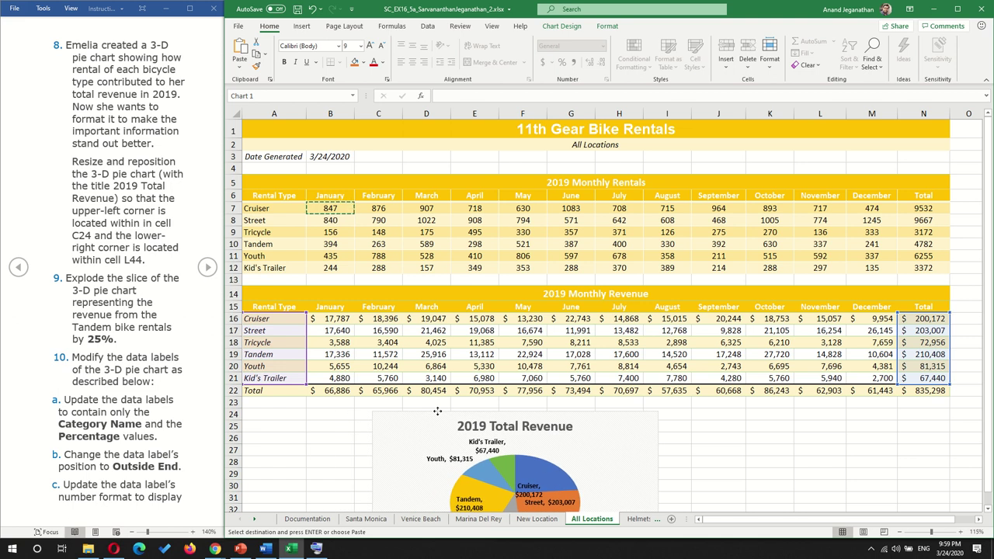
left_click_drag(437, 410, 432, 411)
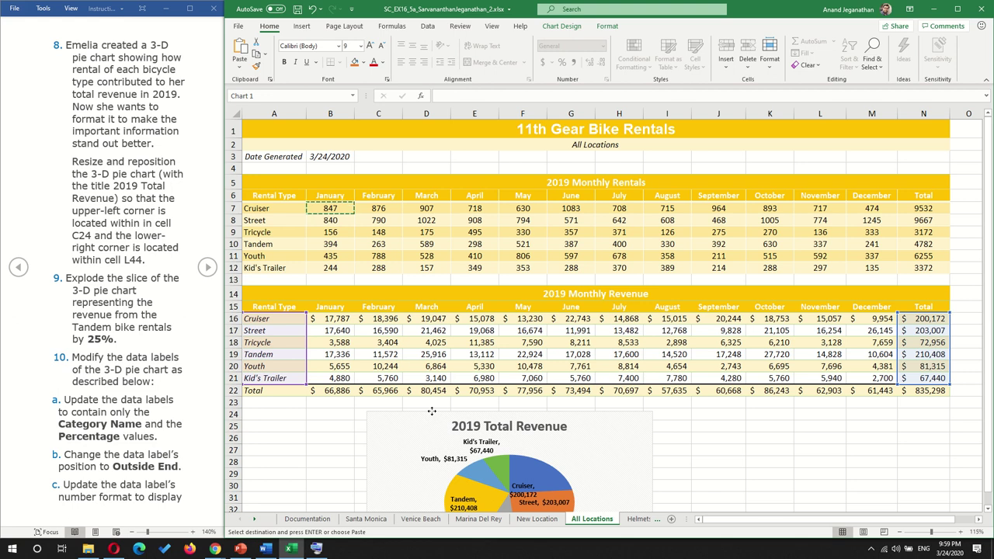
left_click_drag(432, 411, 429, 412)
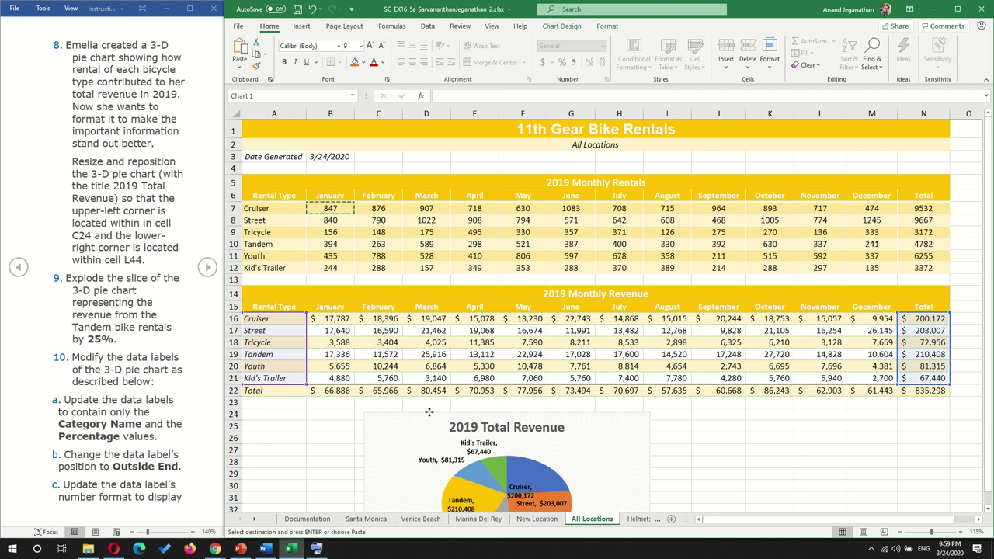
left_click_drag(428, 412, 429, 412)
scroll(715, 416, "down", 3)
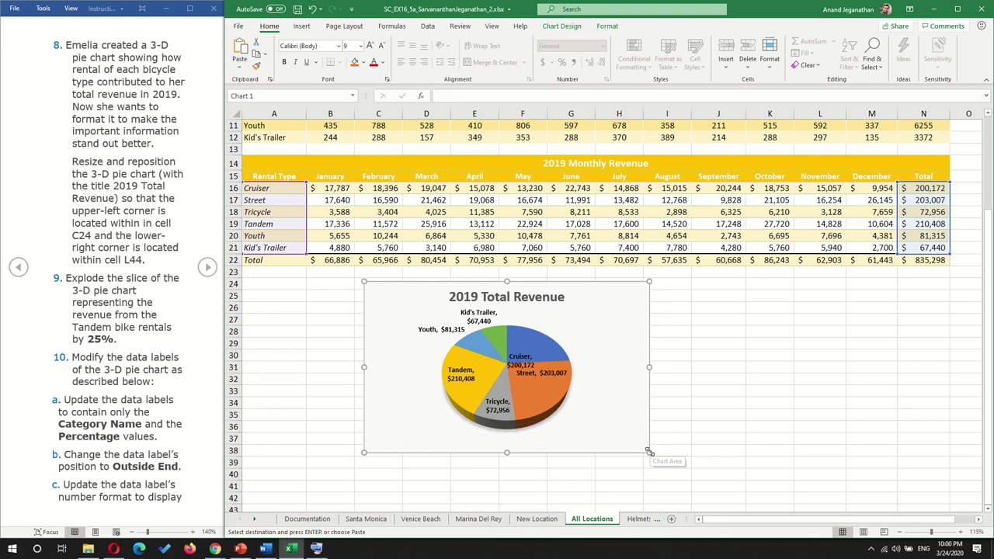
left_click_drag(649, 451, 827, 389)
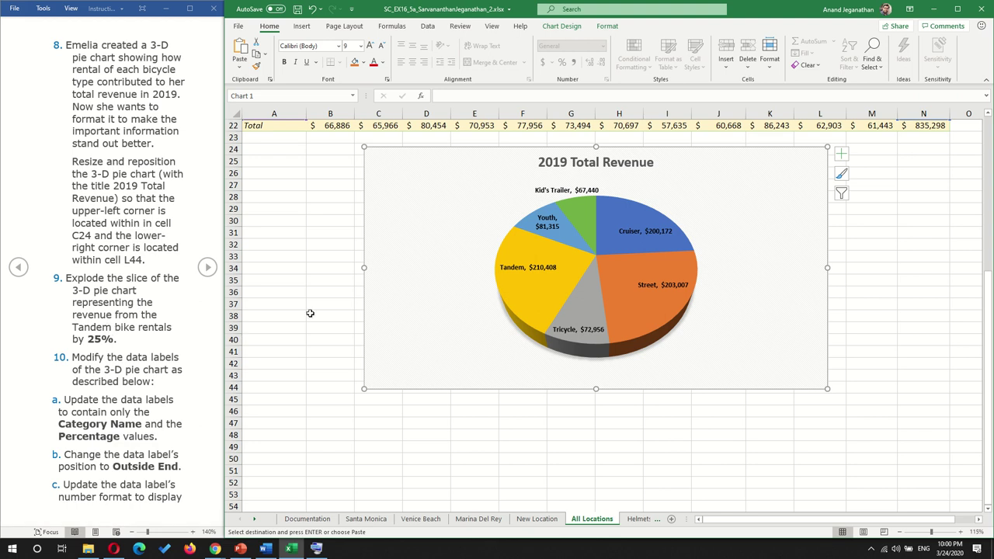
left_click(535, 281)
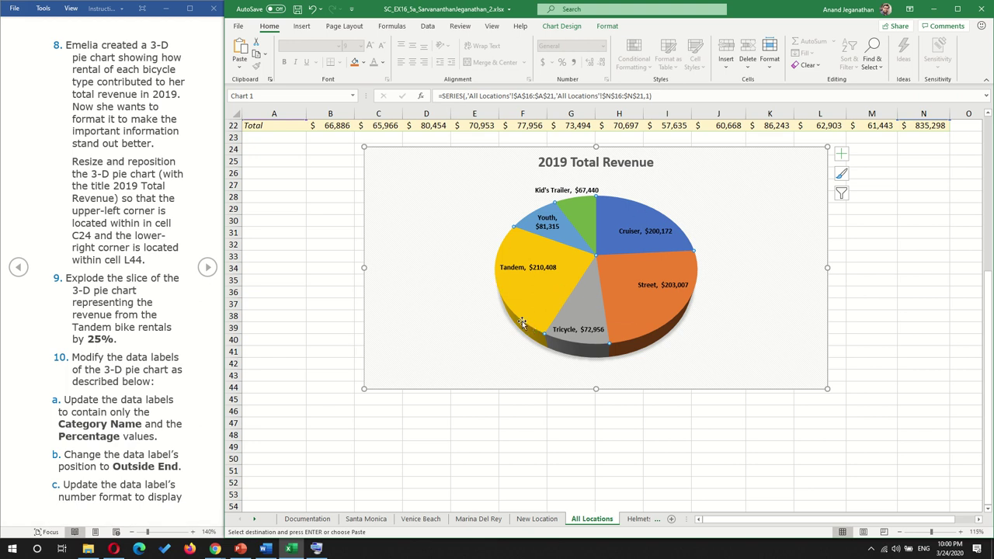
left_click(397, 263)
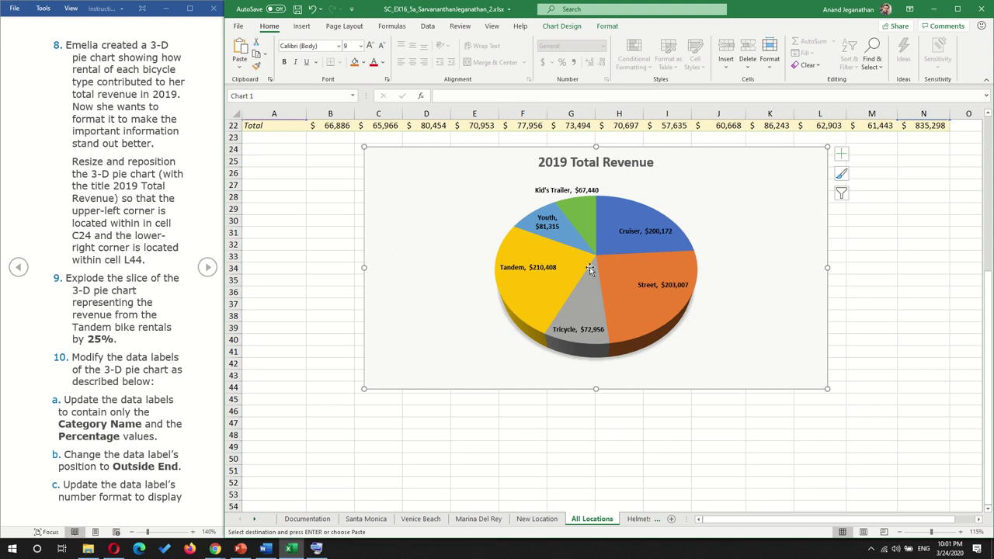
left_click(587, 217)
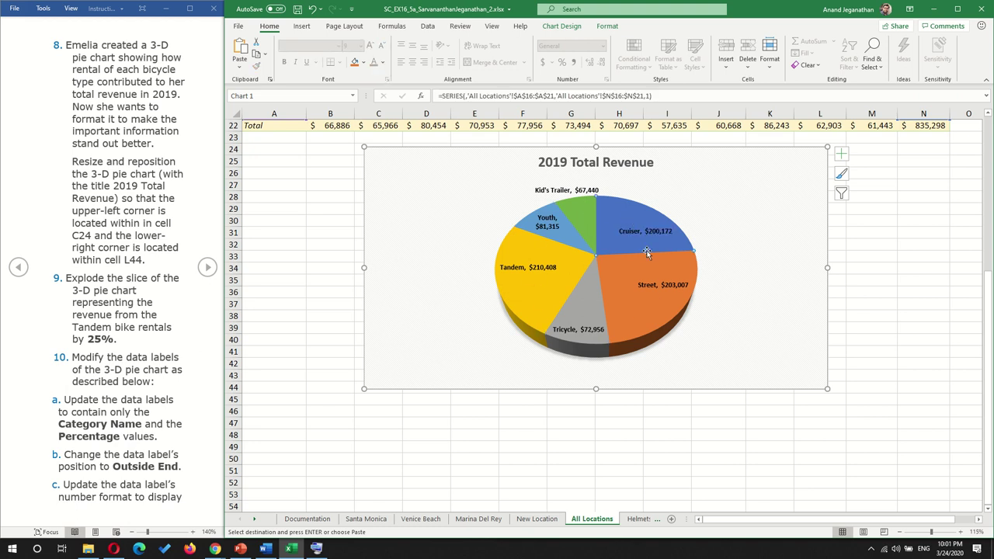
left_click(484, 356)
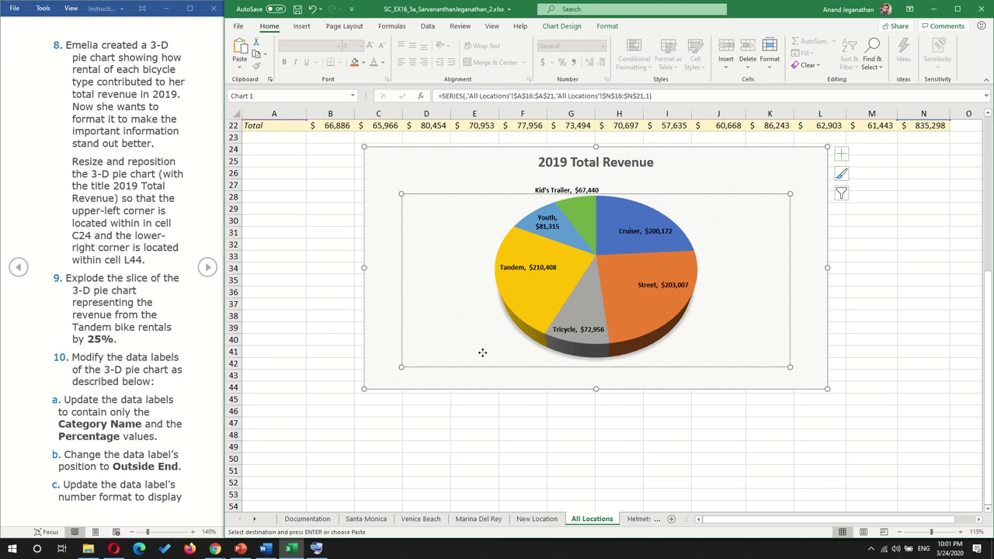
left_click(279, 322)
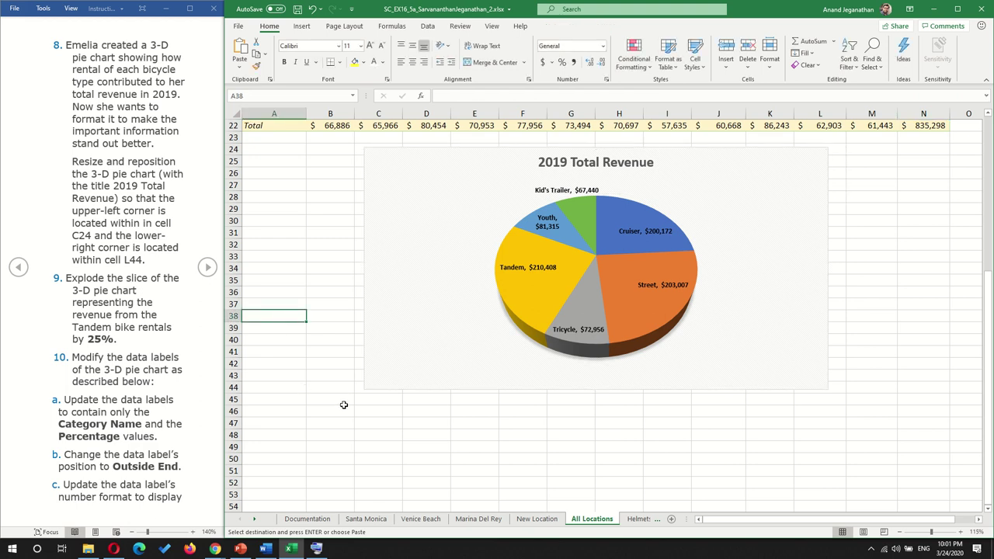
left_click(547, 254)
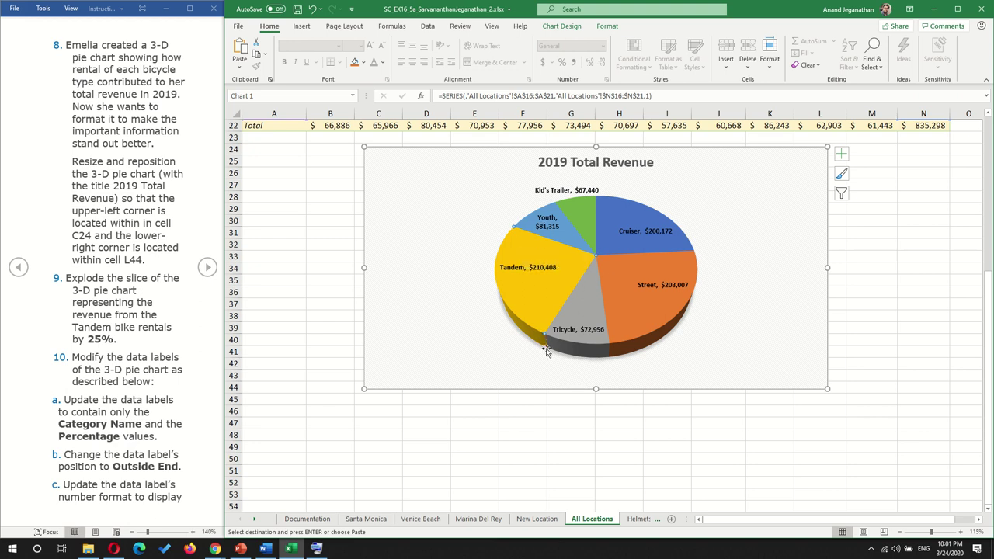
Step: Narrow the pie series selection to just the Tandem slice and bring up its shortcut menu
right_click(534, 272)
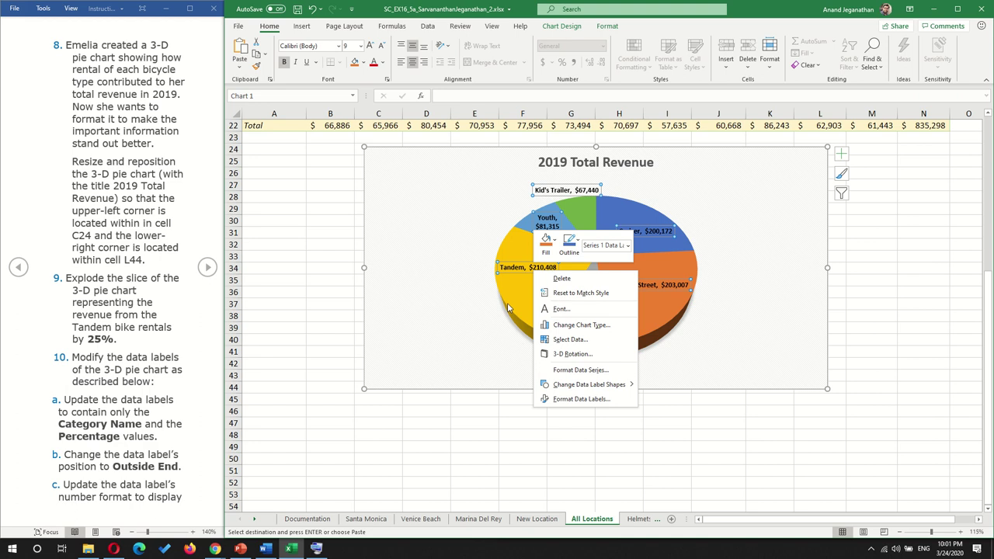
left_click(514, 250)
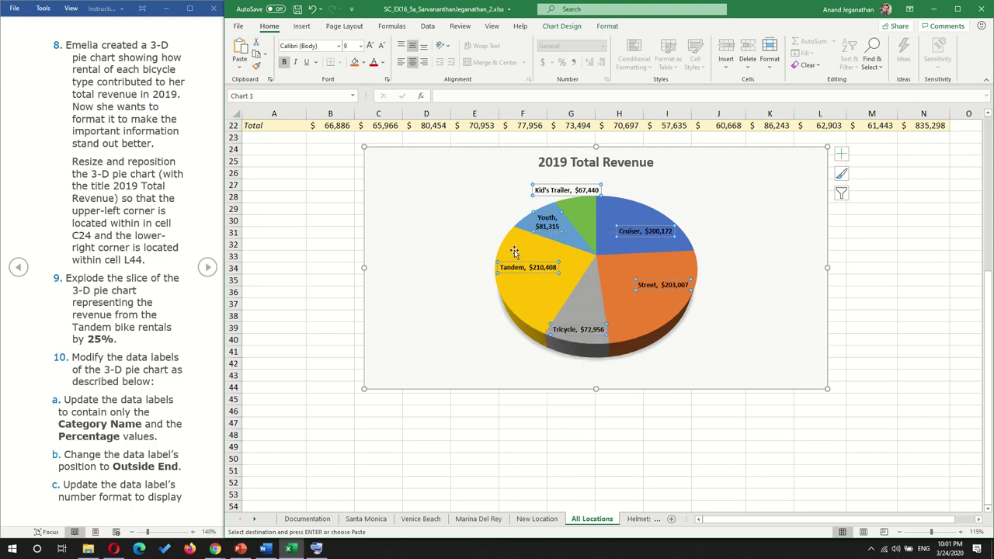
left_click(468, 237)
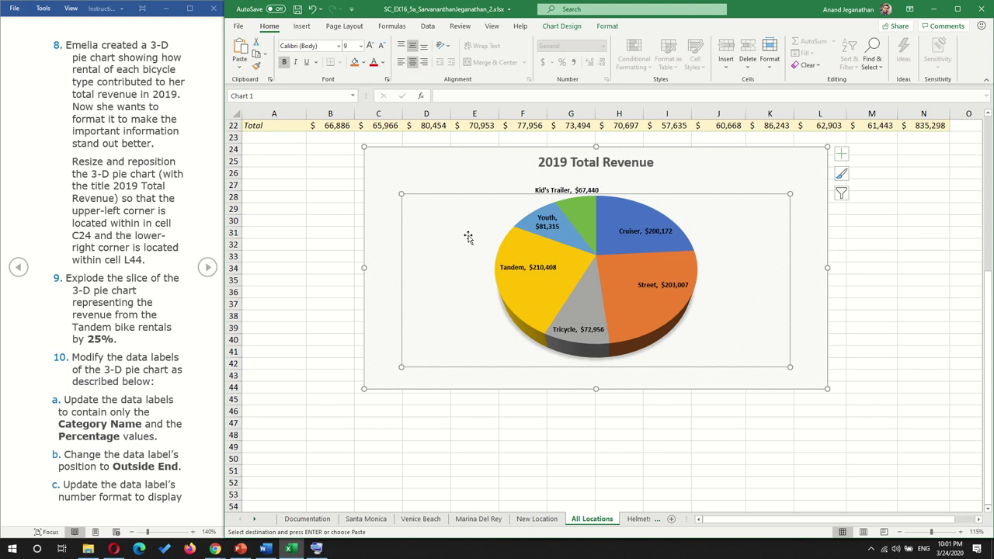
left_click(525, 250)
left_click(522, 249)
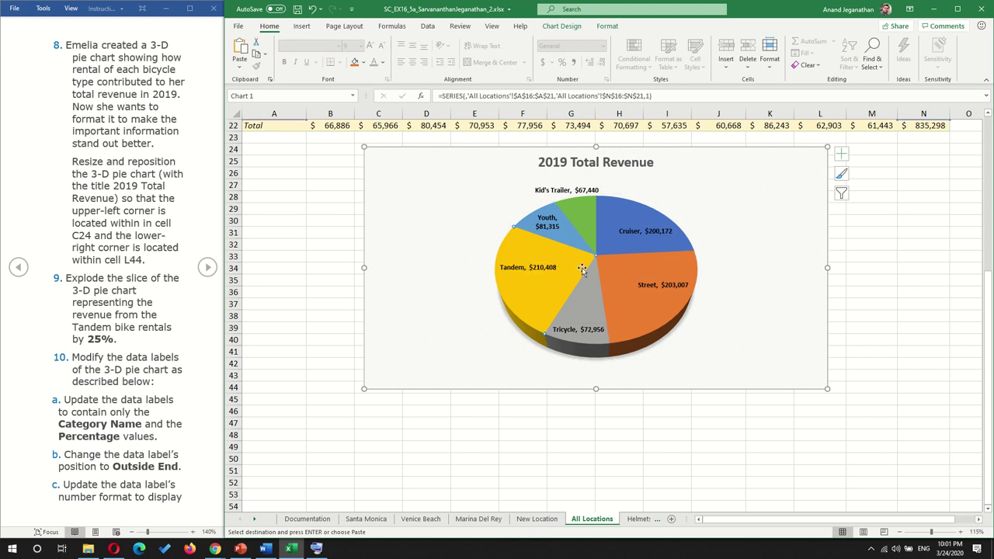
right_click(523, 247)
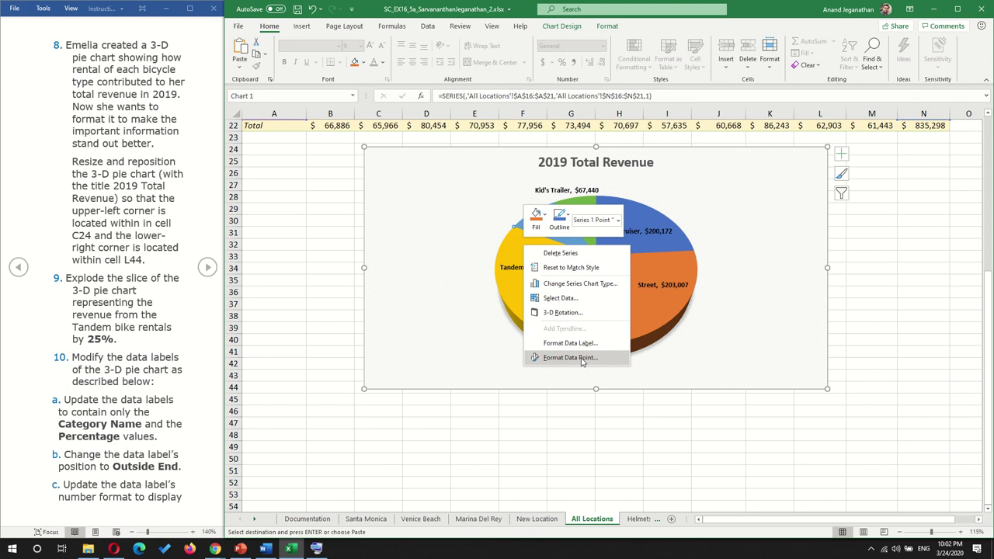
Step: Set the Tandem slice's Point Explosion to 25% in Format Data Point
left_click(571, 357)
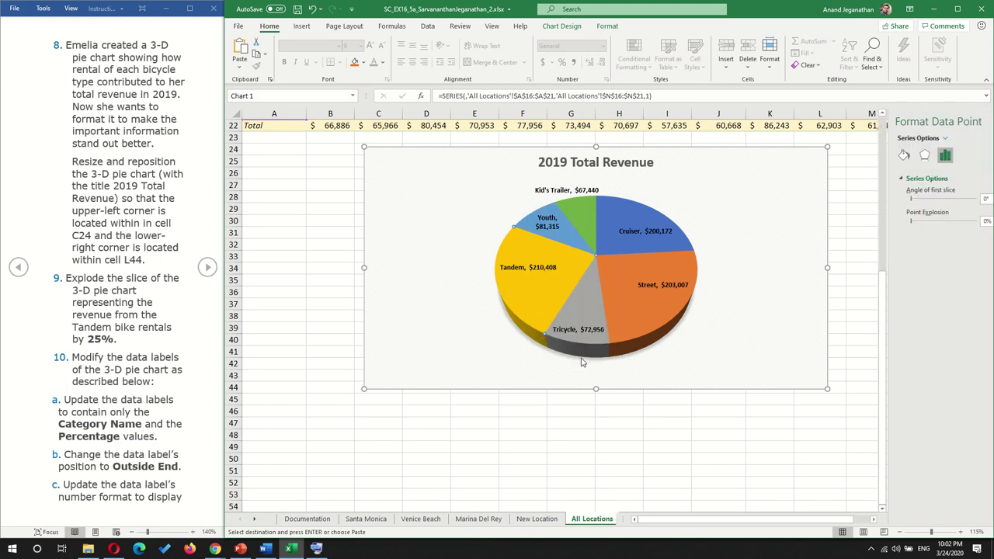
right_click(520, 246)
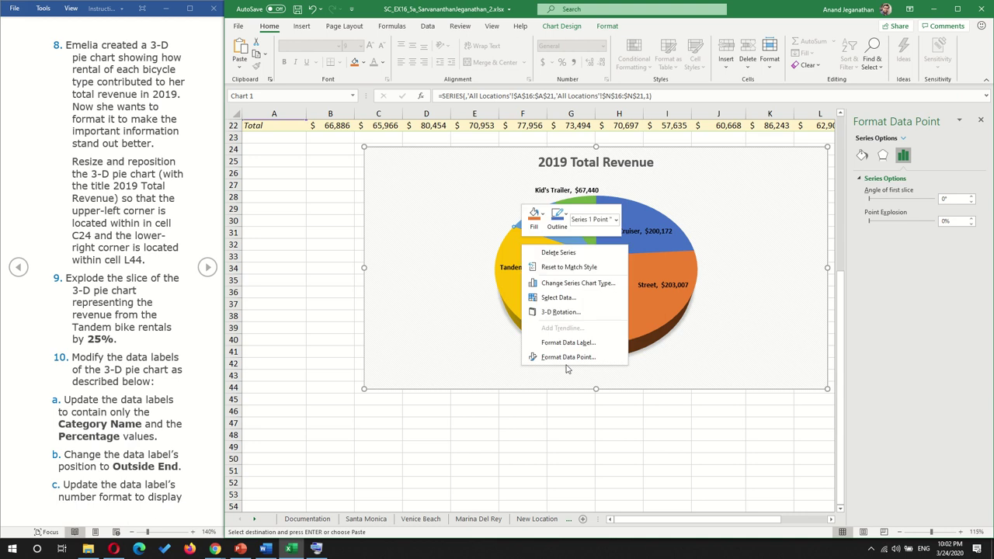
left_click(976, 297)
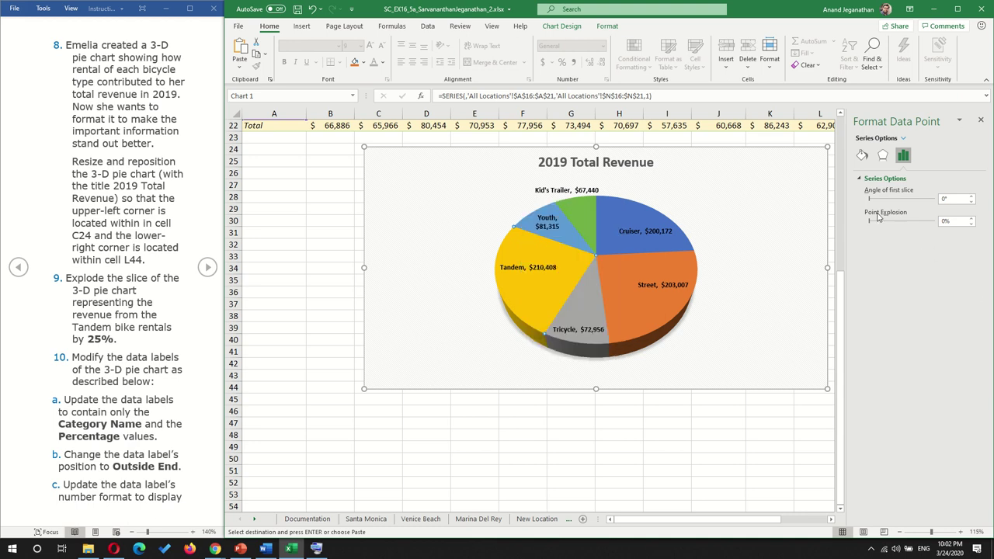
left_click(945, 222)
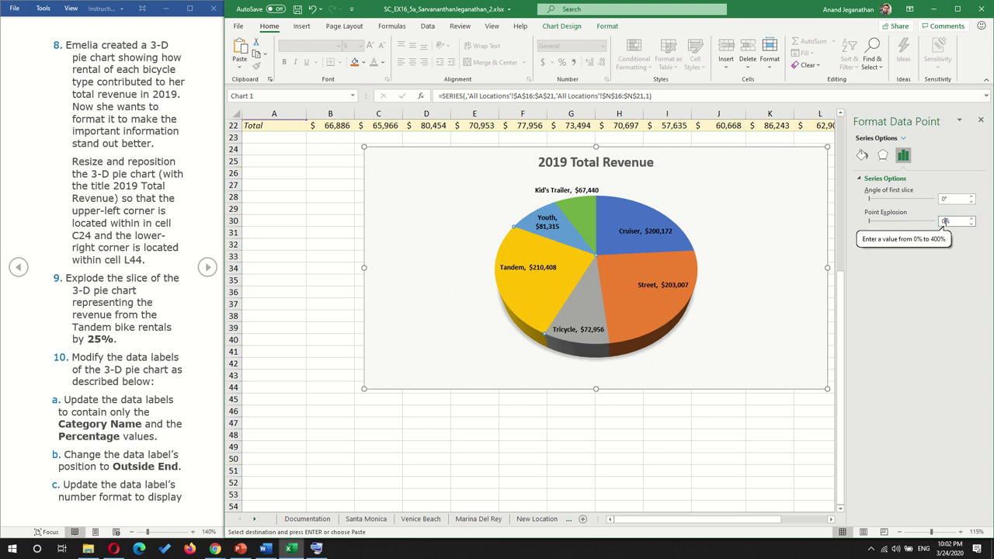
key("BackSpace")
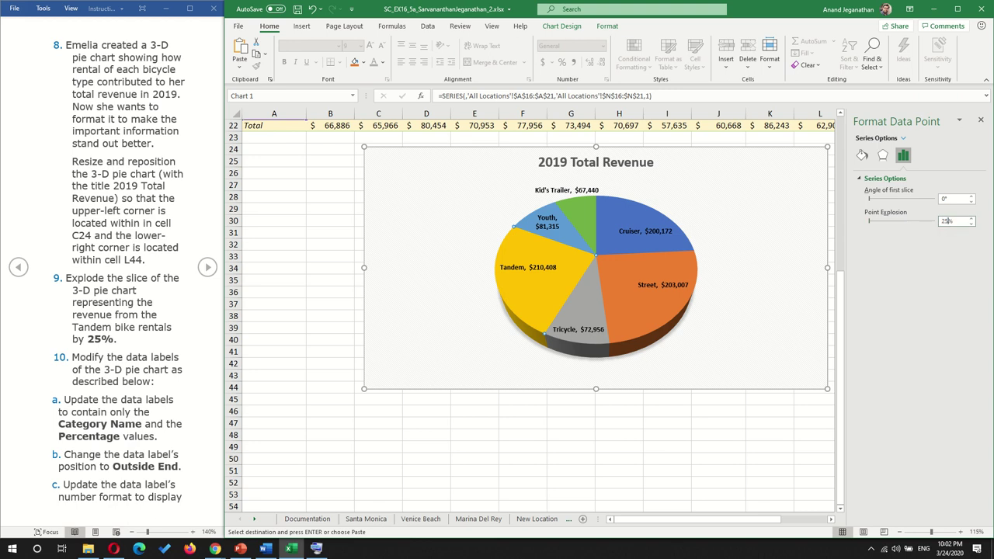
type("25")
key("Return")
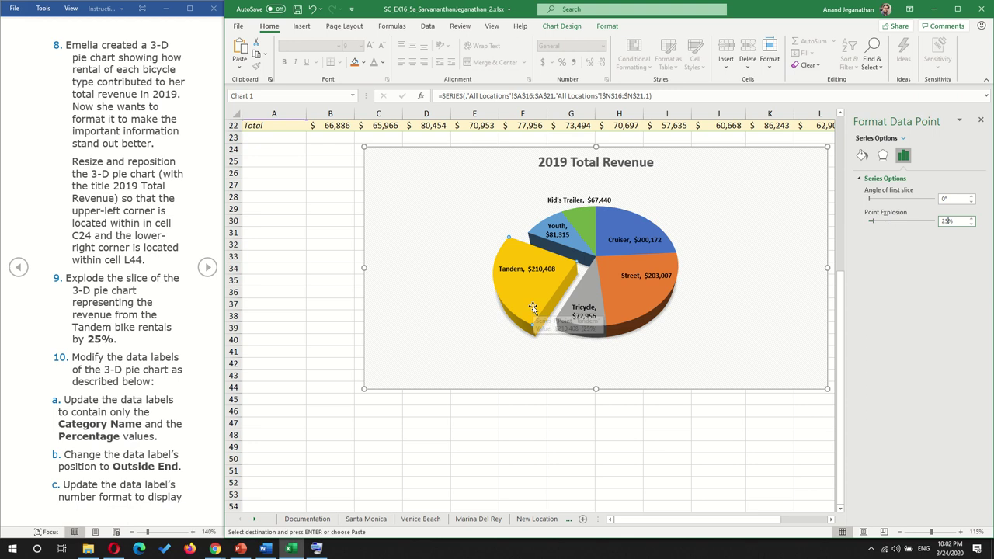
left_click(107, 327)
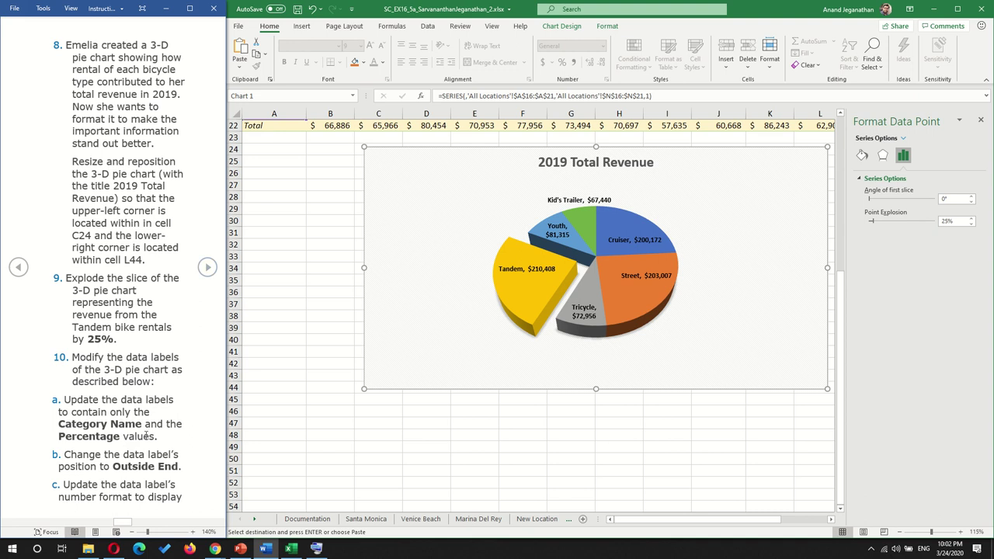
Step: Change the data labels to show Category Name and Percentage without Value, at Outside End
left_click(627, 241)
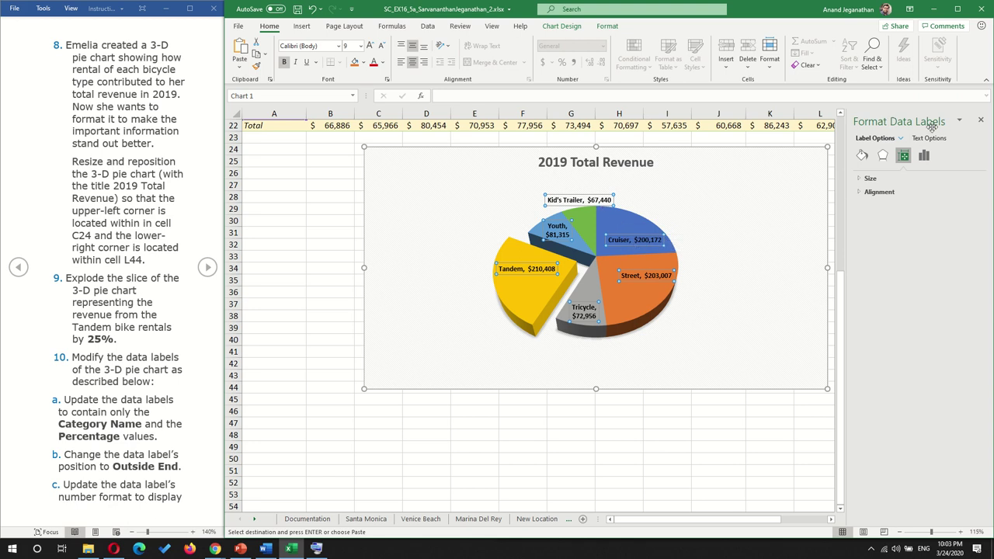
right_click(585, 201)
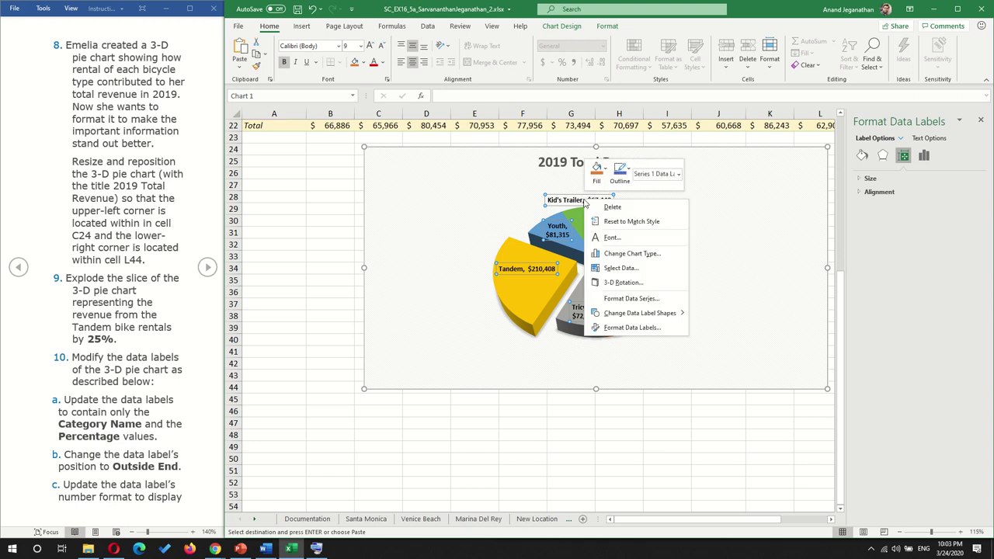
left_click(632, 327)
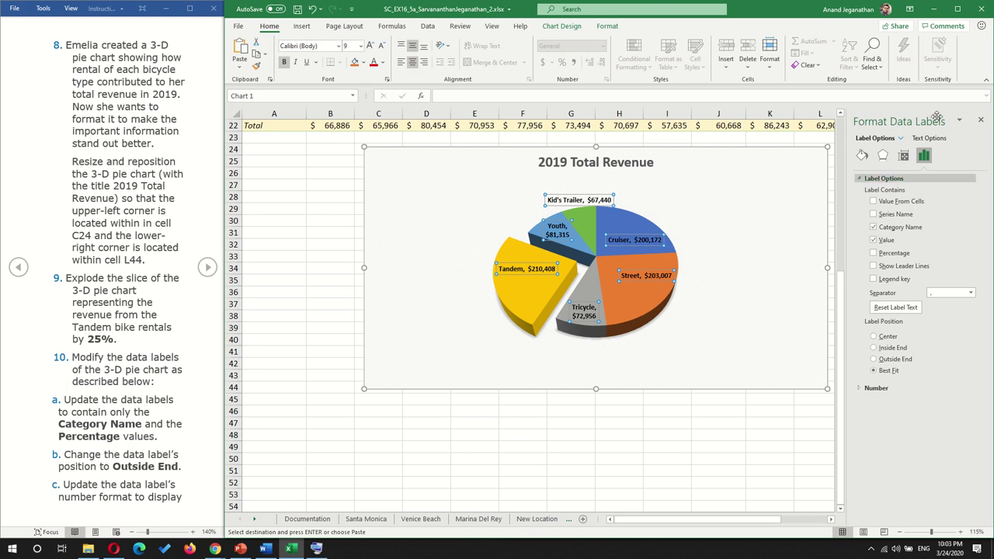
right_click(571, 203)
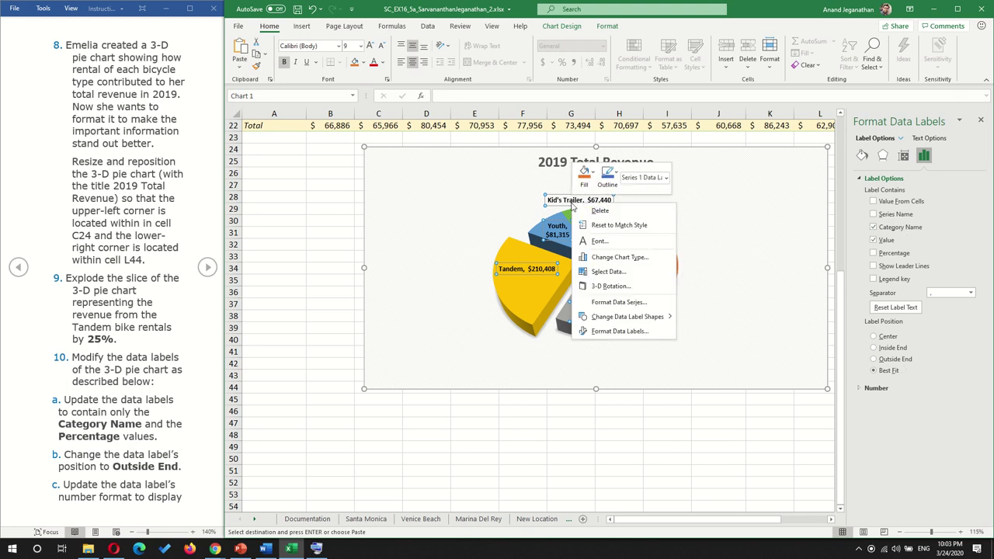
left_click(979, 252)
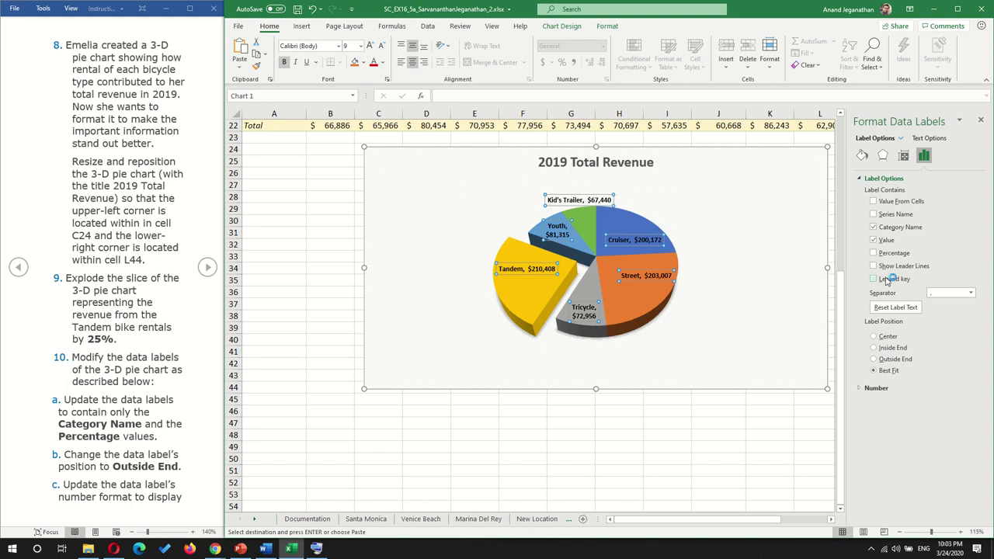
left_click(874, 241)
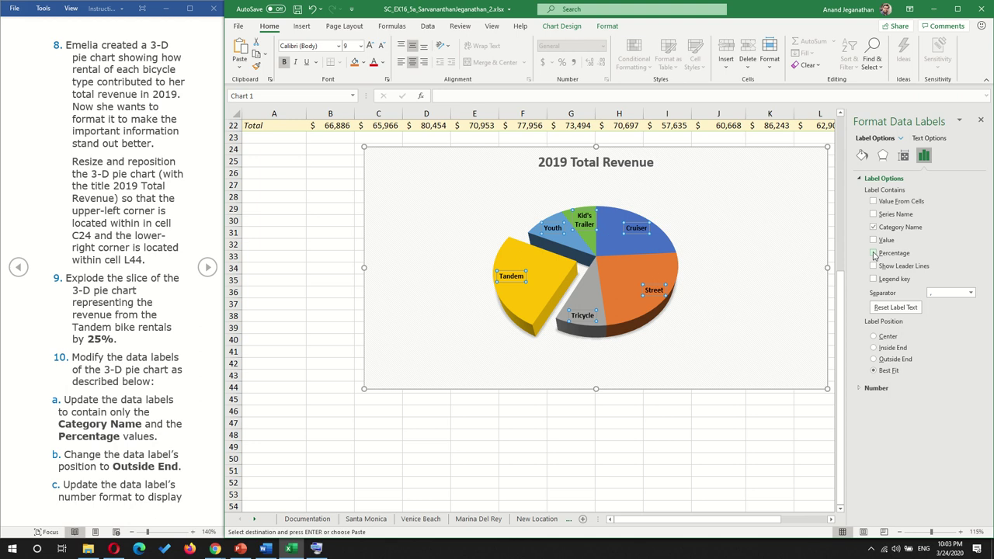
left_click(873, 254)
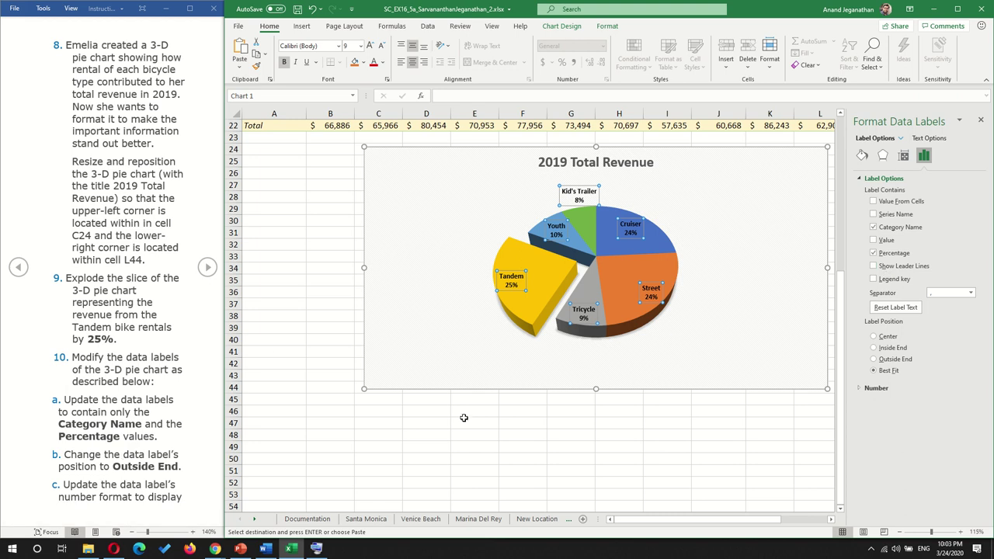
left_click(873, 359)
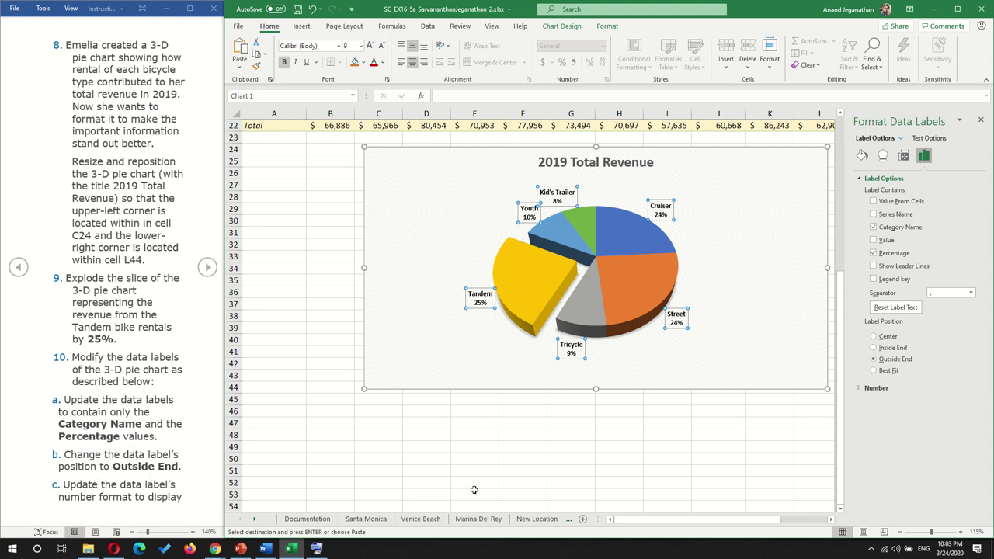
left_click(865, 388)
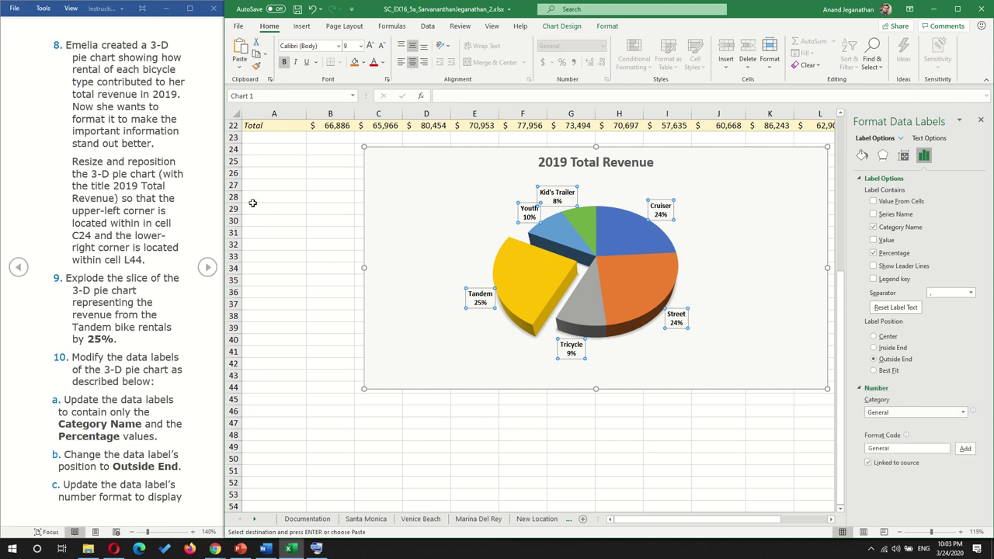
Step: Format the label numbers as Percentage with 1 decimal place
left_click(207, 267)
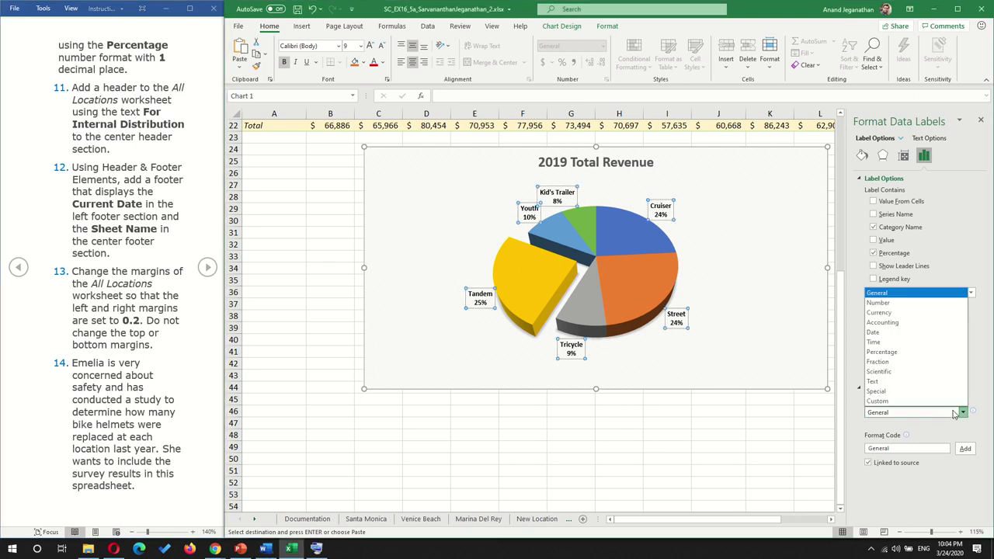
left_click(898, 353)
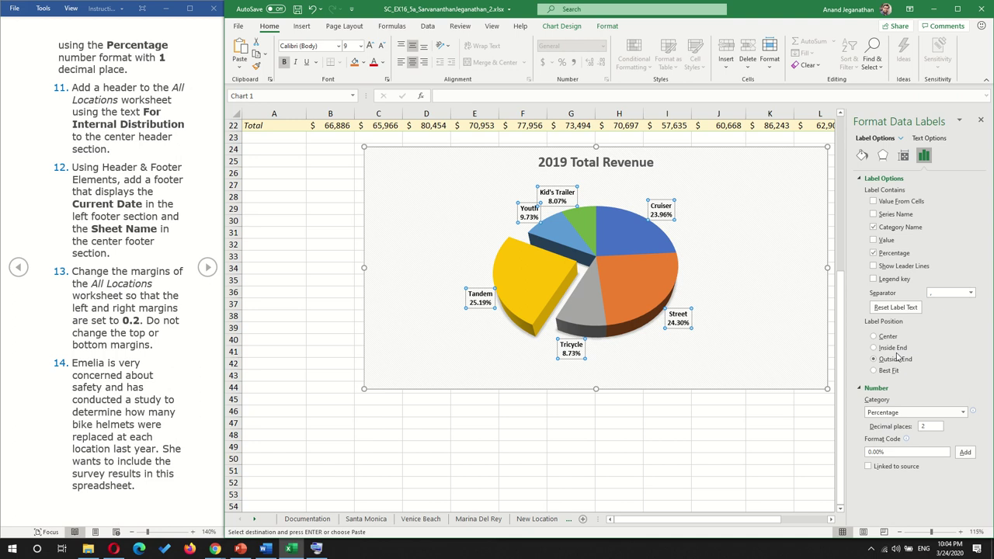
double_click(931, 425)
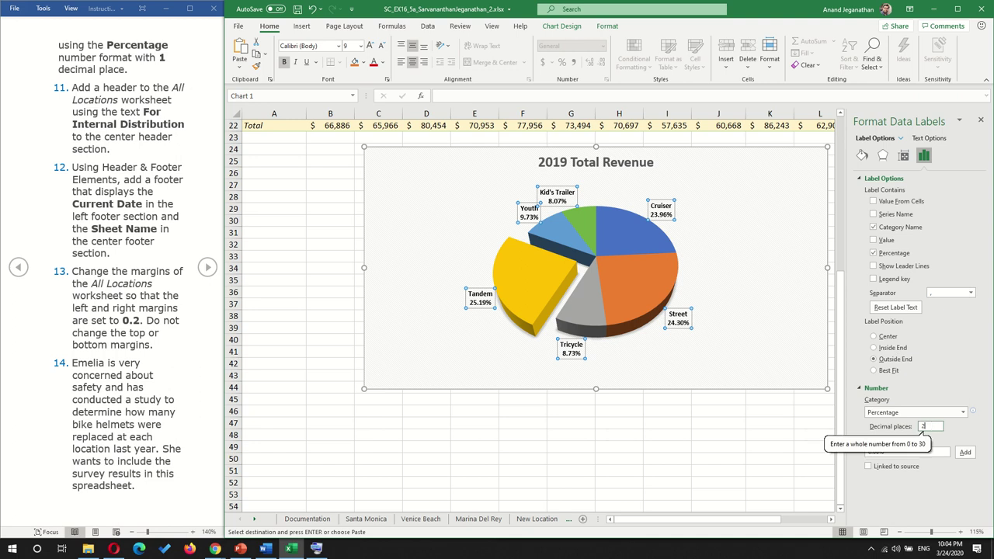
key("BackSpace")
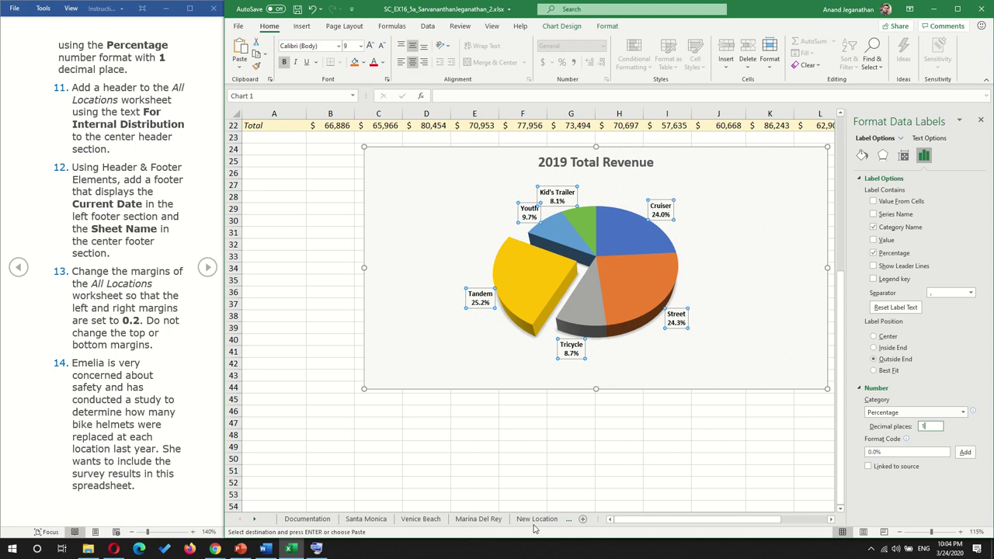
key("Return")
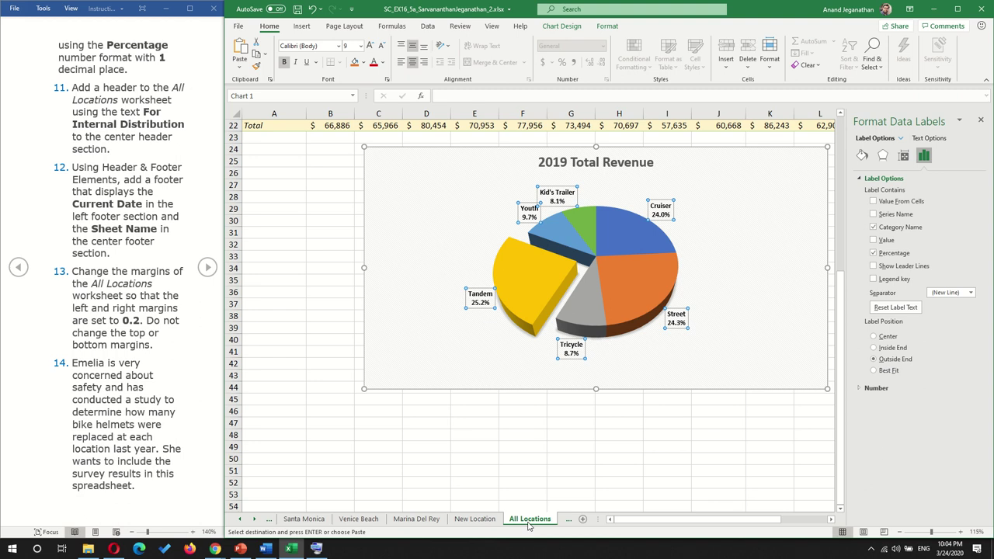
Step: In Page Layout view, type 'Internal Distribution Only' into the center header box
left_click(863, 532)
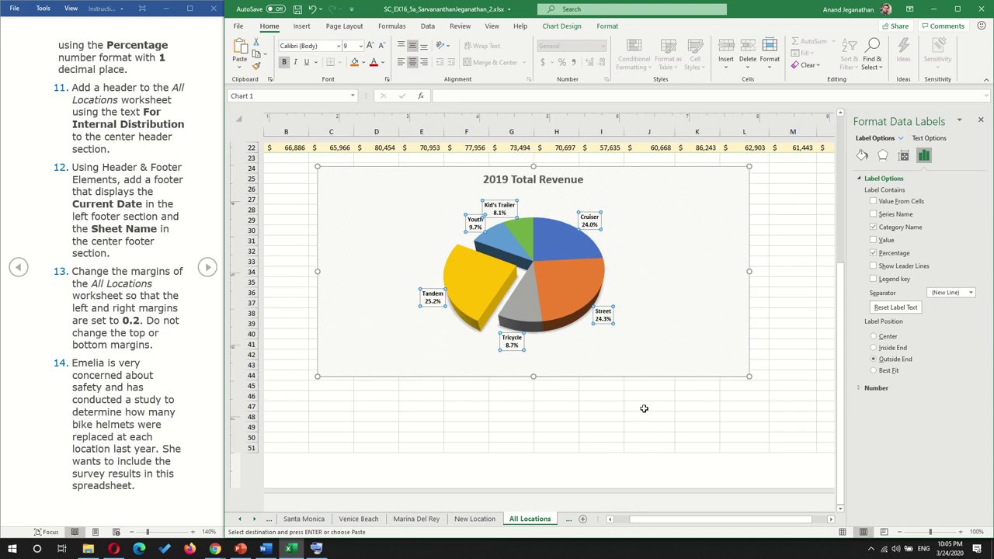
scroll(575, 289, "up", 8)
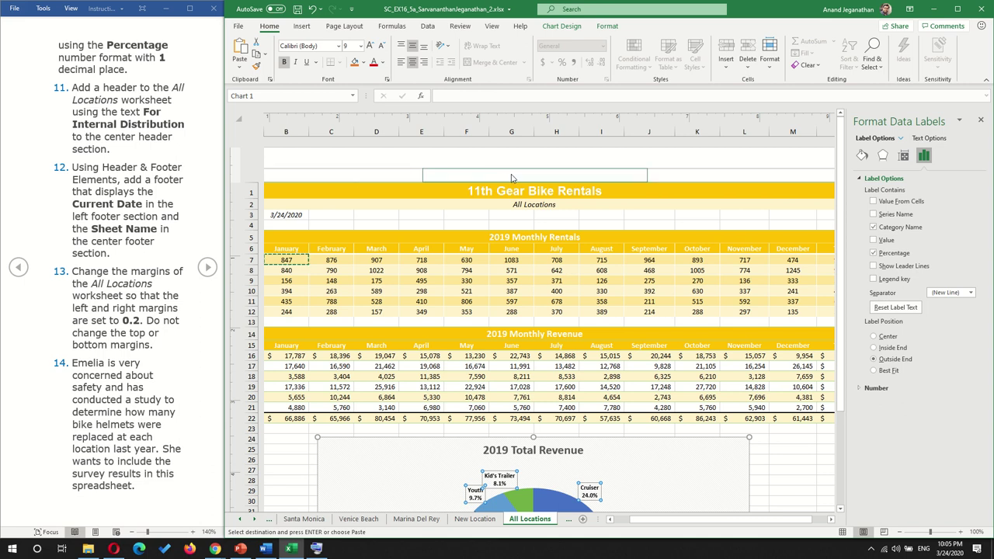
left_click(512, 178)
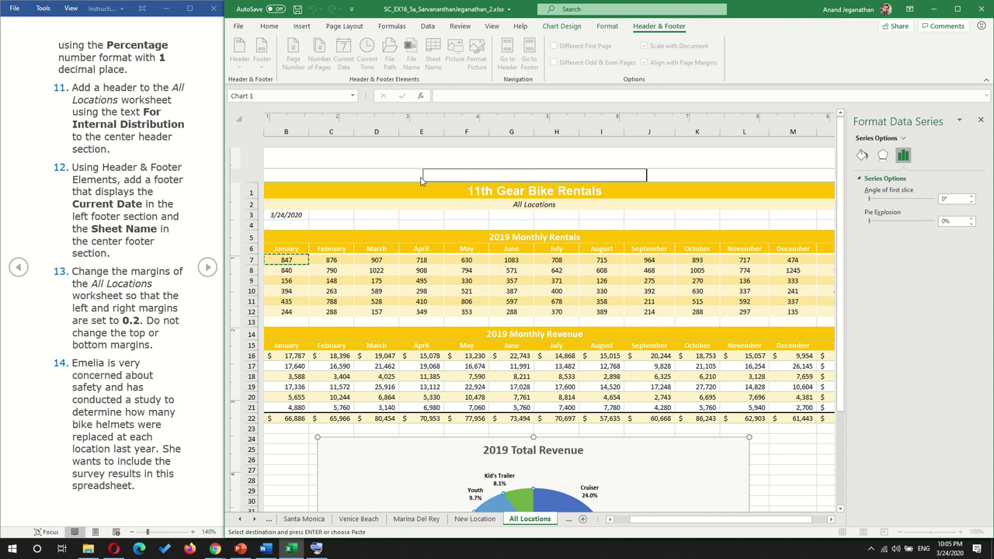
type("Internal Distribution Only")
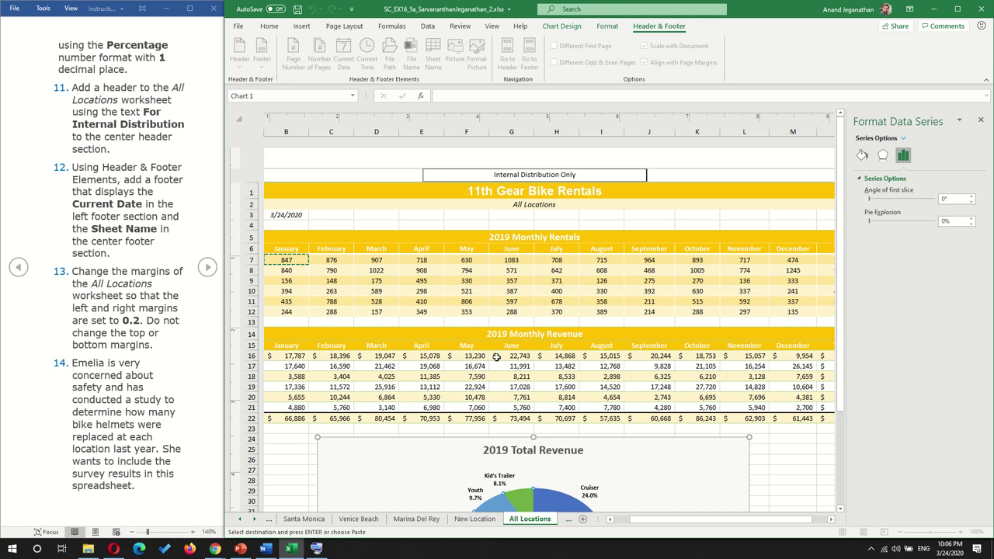
Step: Try selecting the centre header section on the All Locations page
left_click(495, 356)
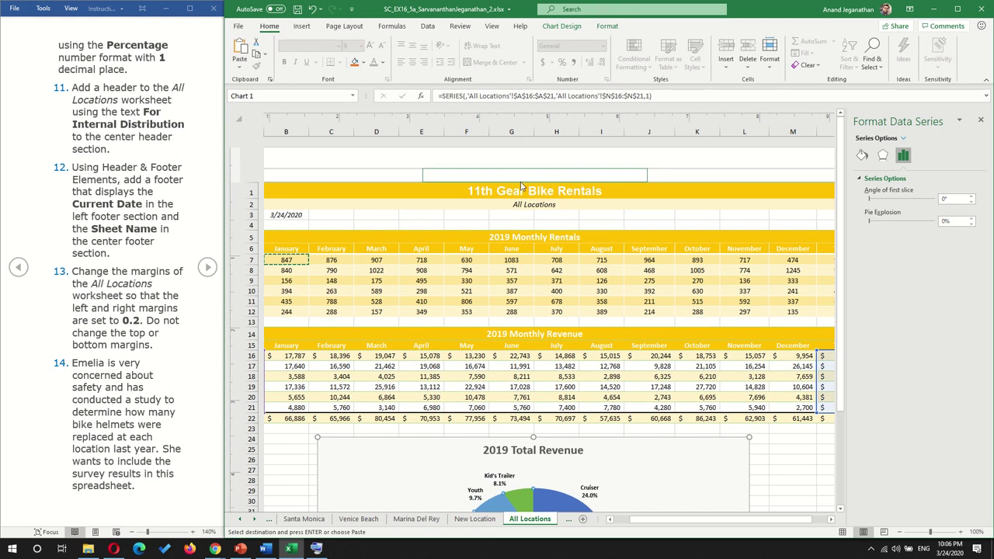
left_click(521, 178)
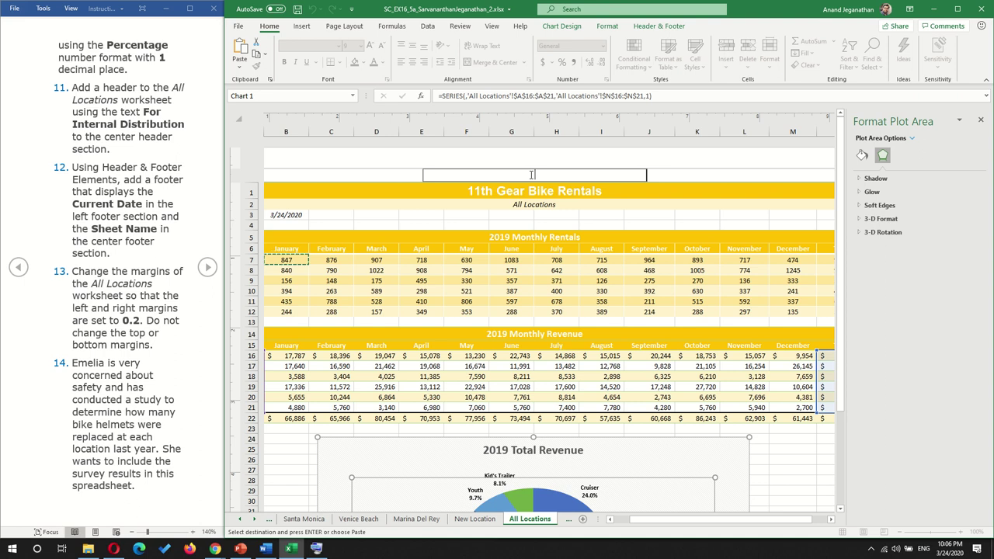
left_click(539, 259)
scroll(540, 258, "down", 5)
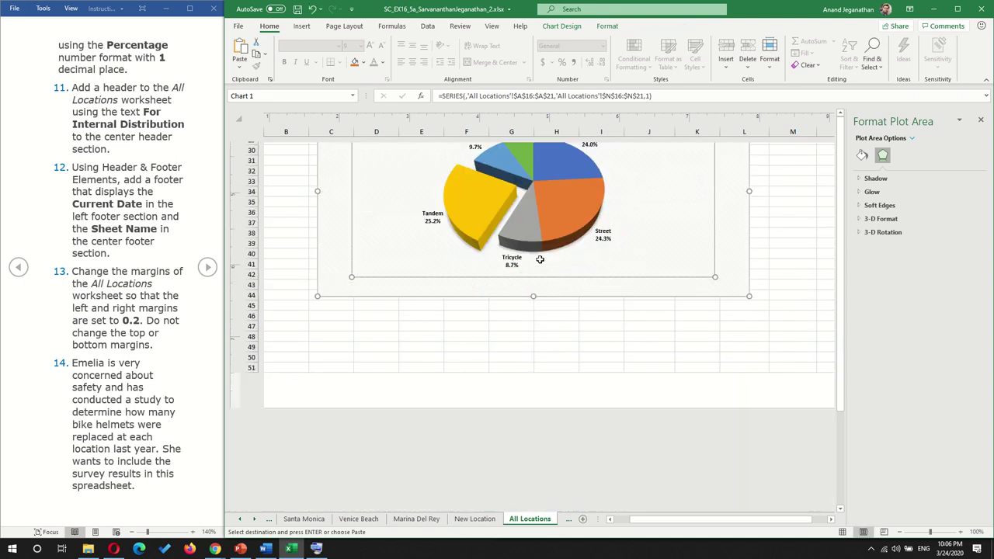
scroll(540, 259, "up", 6)
Step: Type 'For Internal Distribution' into the centre header, then bring up the File backstage
left_click(569, 177)
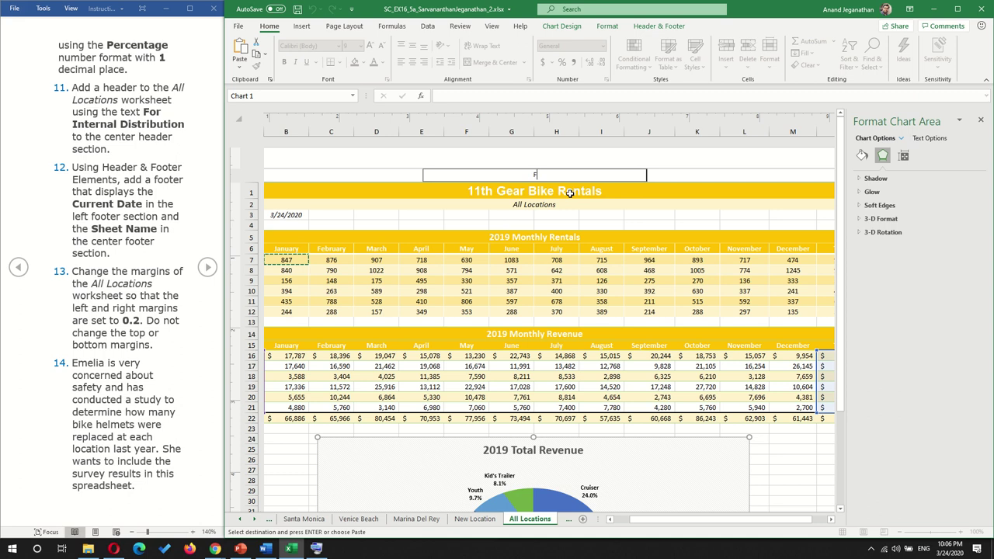
type("For Internal Distribution")
key("Return")
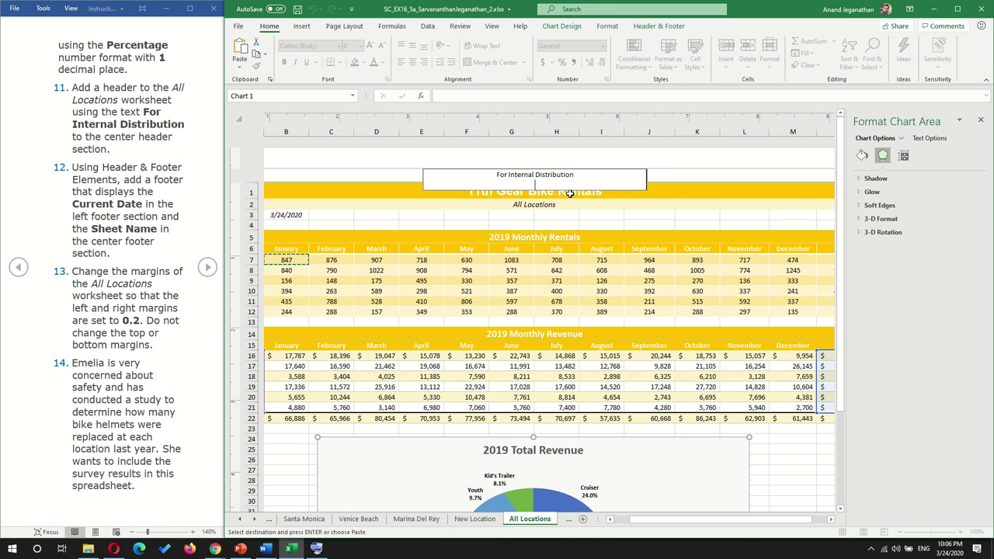
left_click(570, 195)
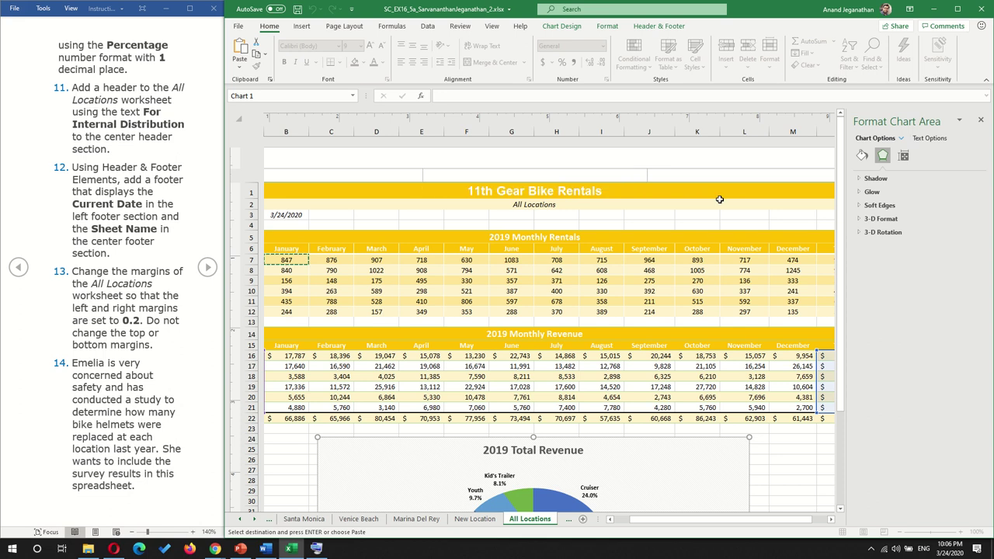
left_click(557, 177)
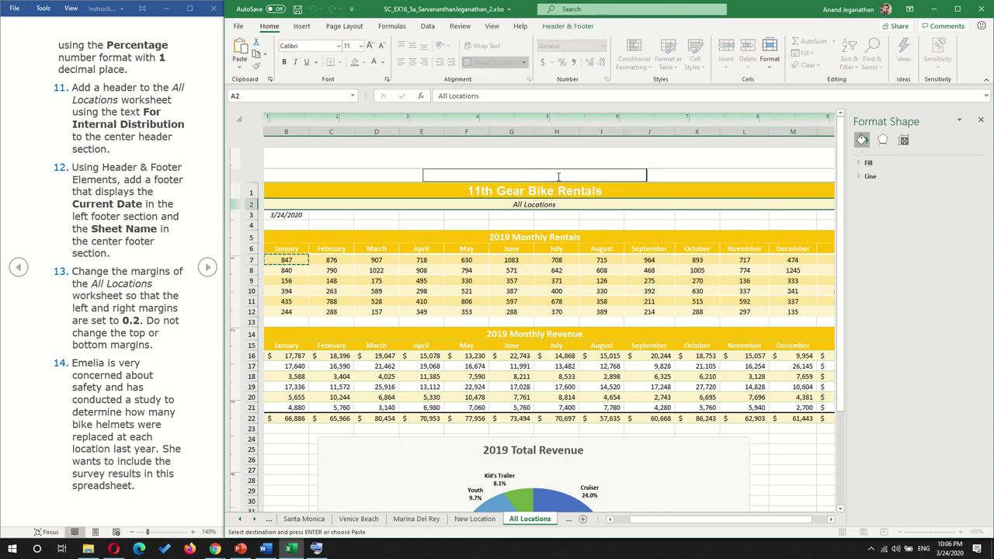
scroll(489, 352, "down", 2)
scroll(355, 415, "up", 2)
key("Escape")
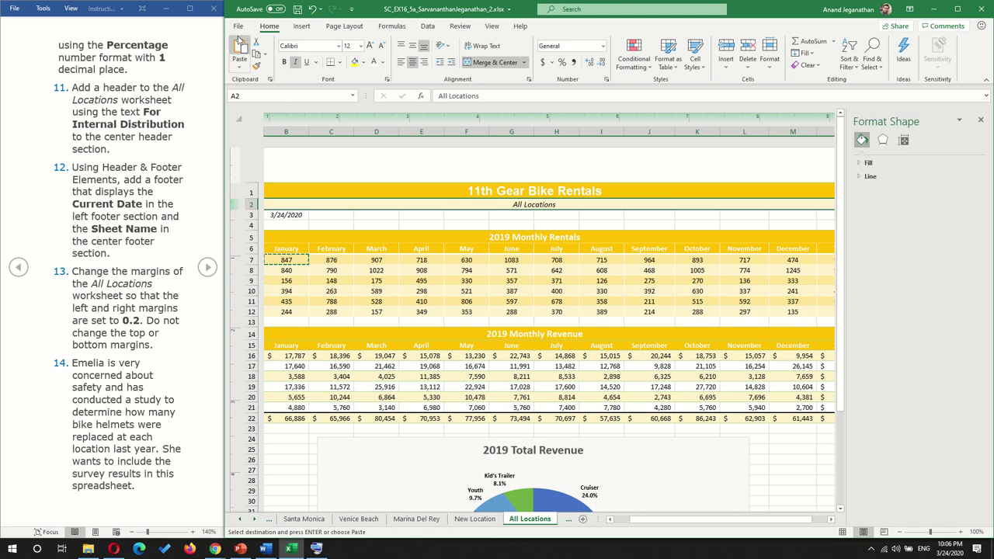
left_click(237, 26)
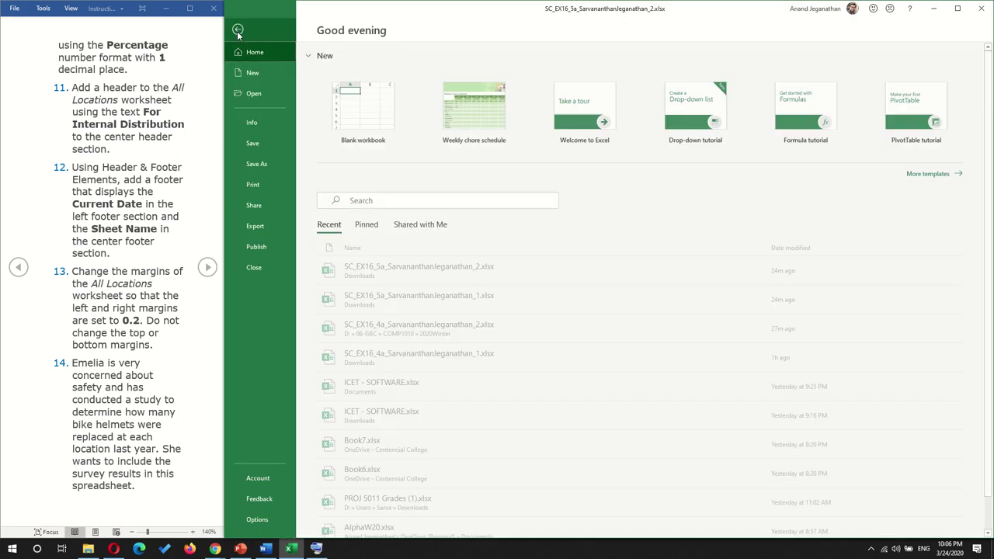
Step: Check the All Locations print preview, then go back to the worksheet
left_click(260, 185)
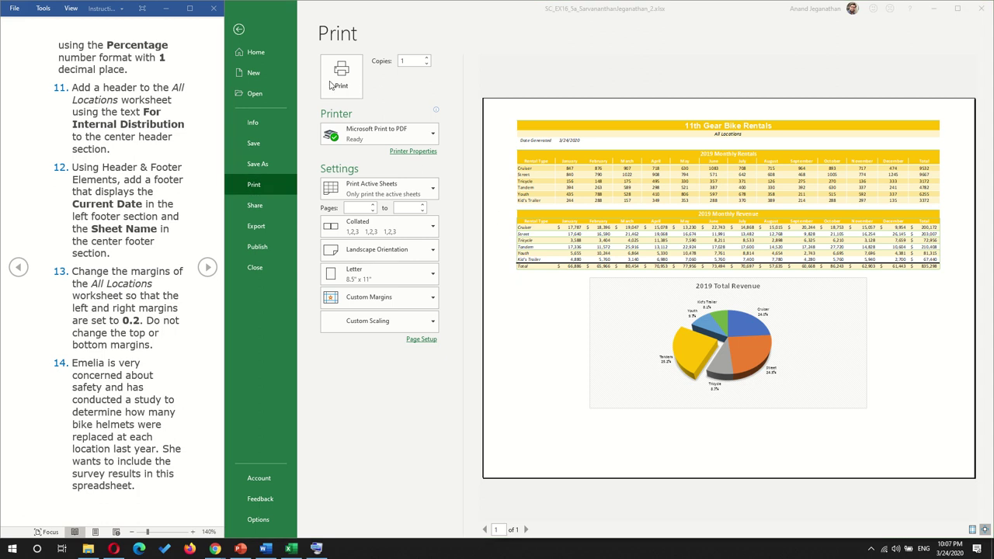
left_click(240, 32)
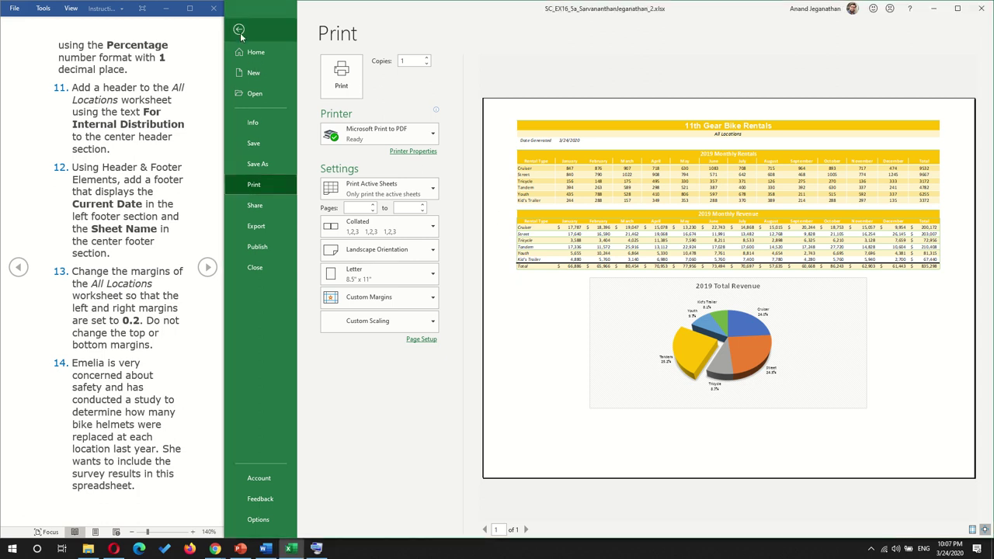
left_click(240, 32)
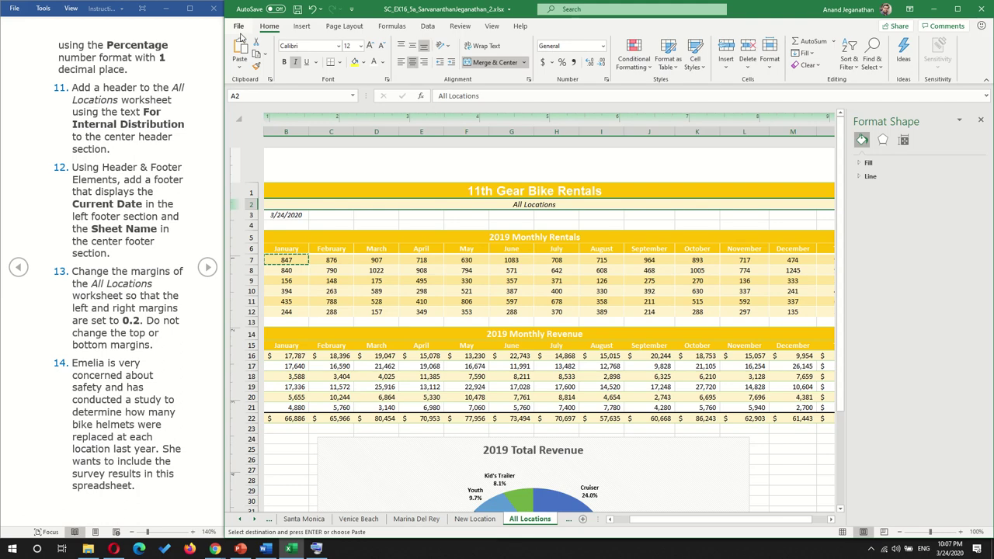
Step: Enter 'For Internal Distribution' in the All Locations centre header and commit it
left_click(534, 178)
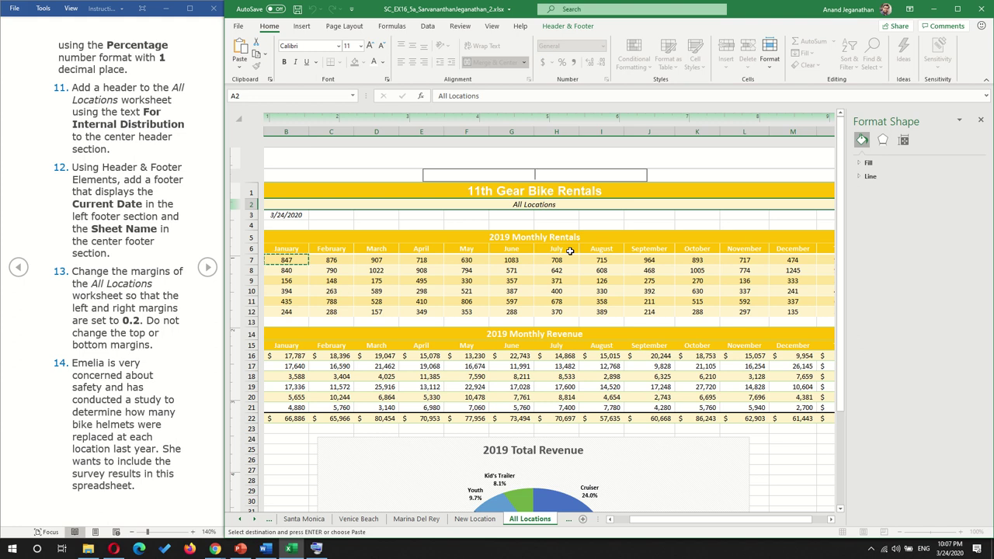
type("For Internal Distribution")
left_click(677, 178)
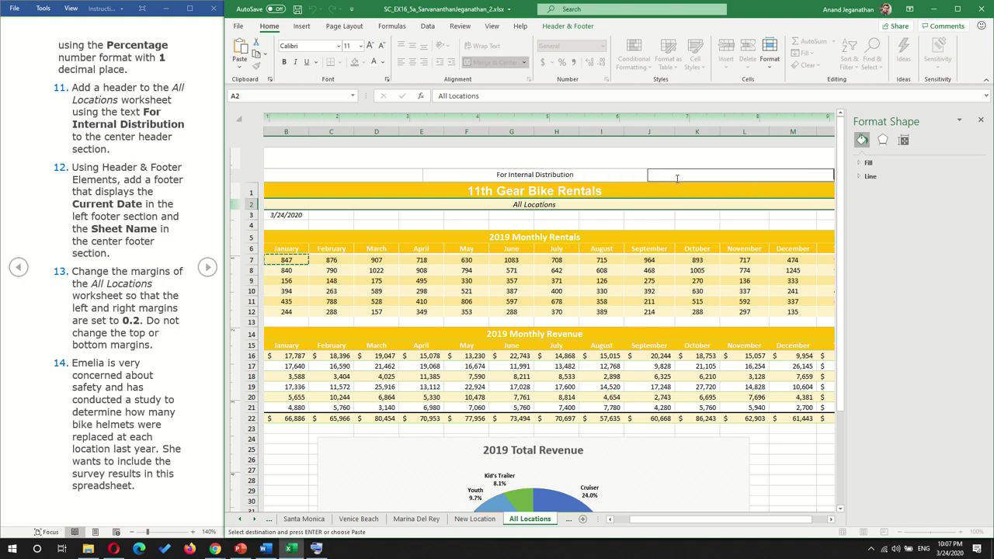
left_click(389, 182)
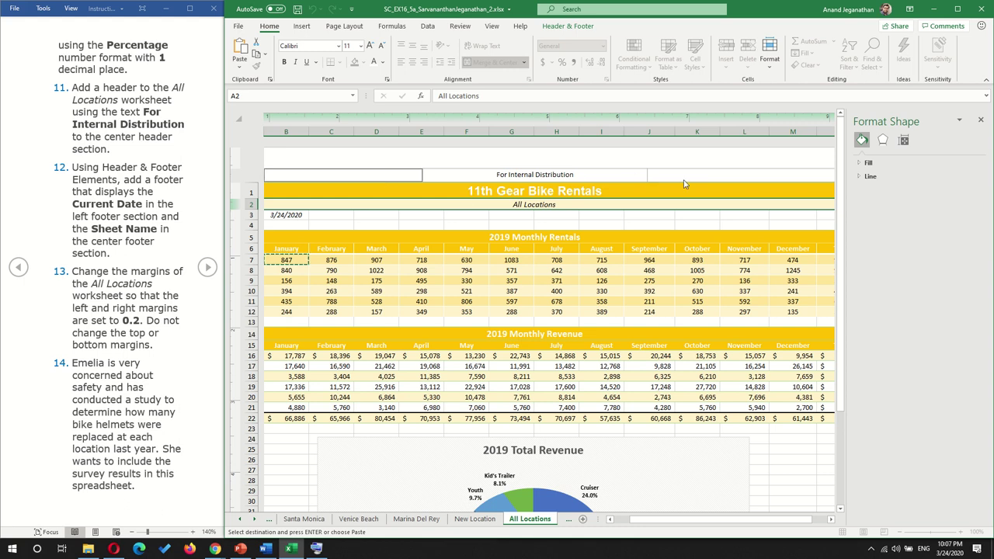
Step: Scroll down to the page footer and select its centre section
scroll(583, 337, "down", 8)
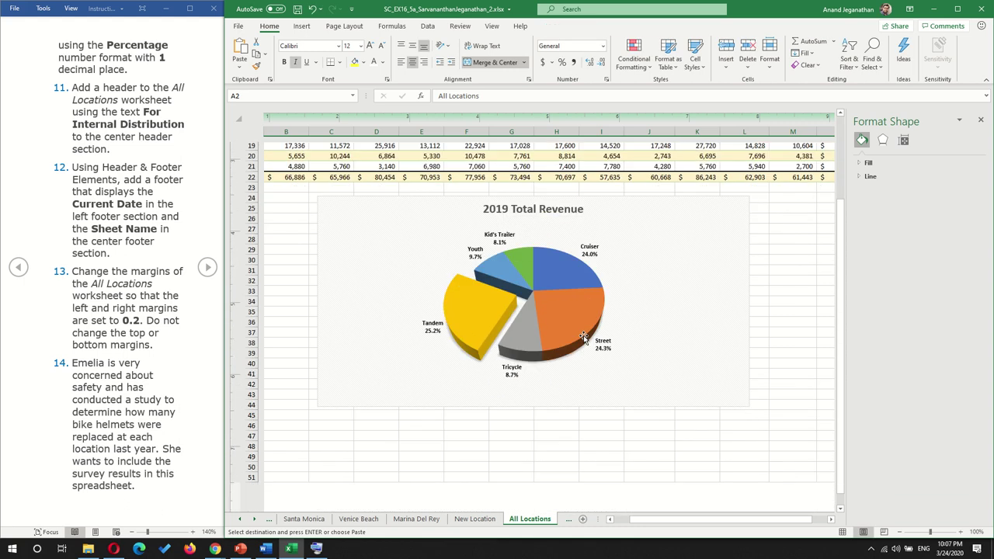
scroll(583, 338, "down", 1)
left_click(534, 450)
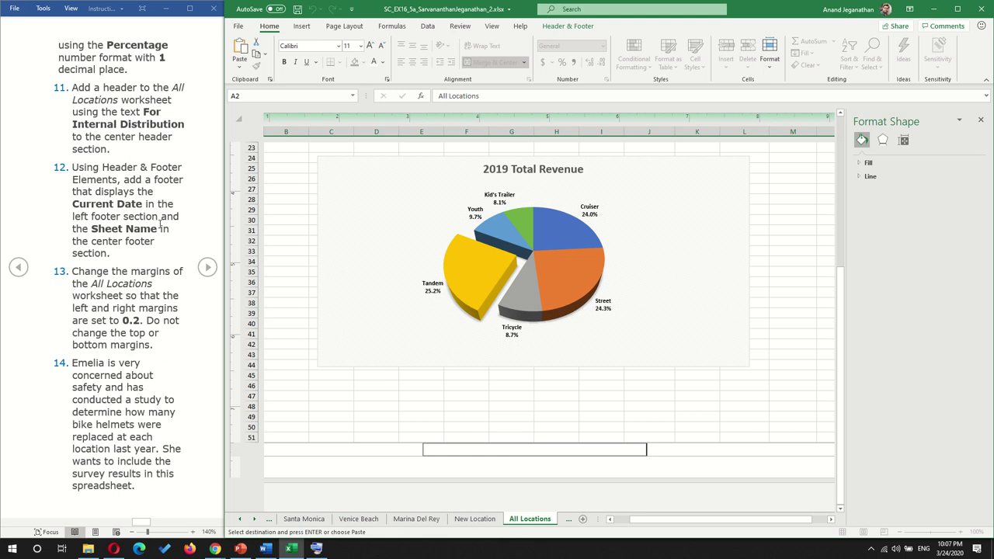
Step: Insert the Current Date element into the left footer section
left_click(325, 452)
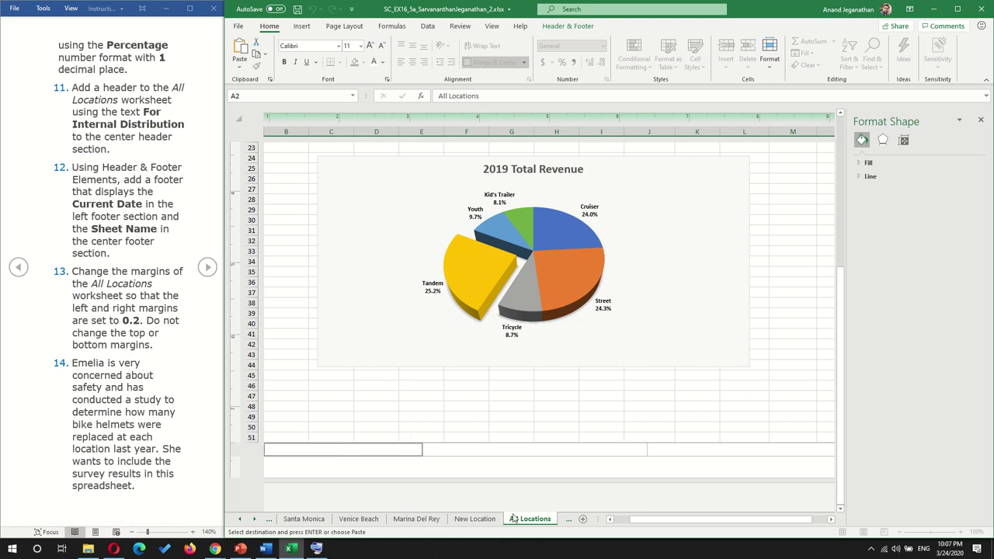
left_click_drag(622, 524, 619, 524)
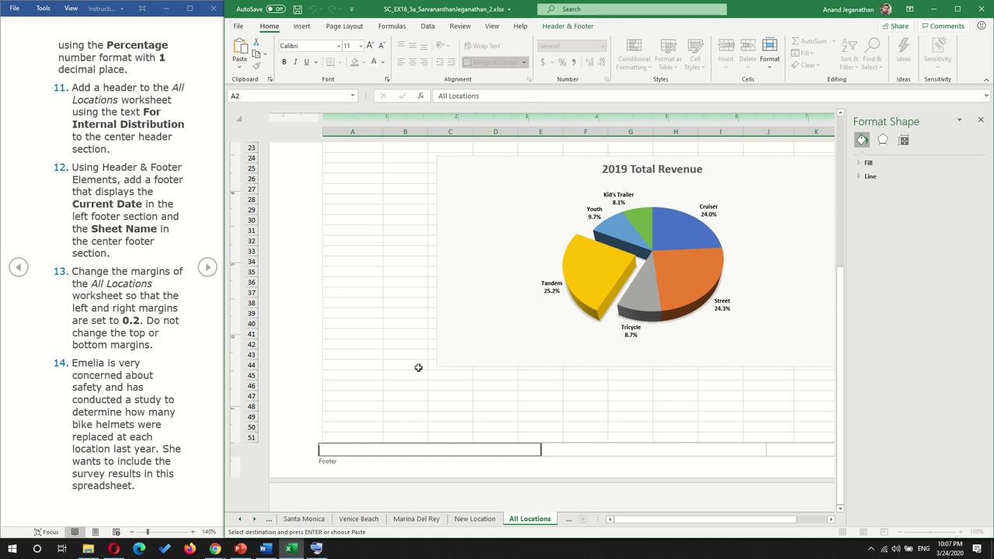
left_click(570, 27)
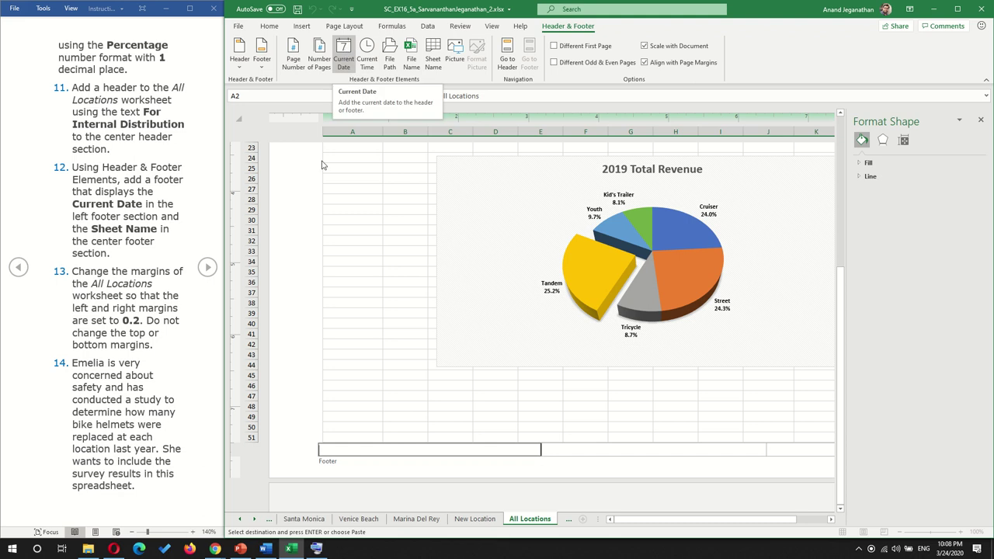
left_click(344, 56)
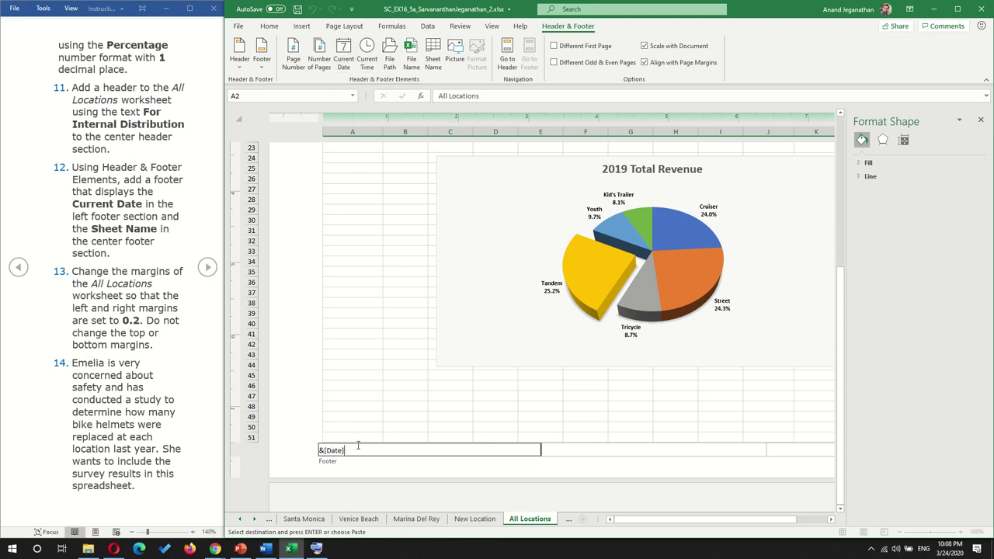
Step: Insert the Sheet Name element into the centre footer and commit the footer
left_click(591, 454)
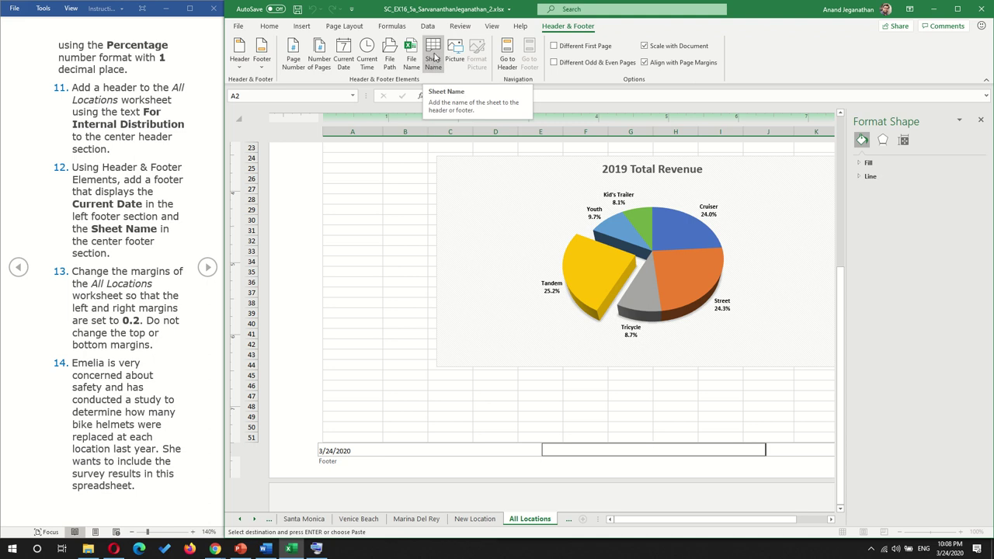
left_click(434, 57)
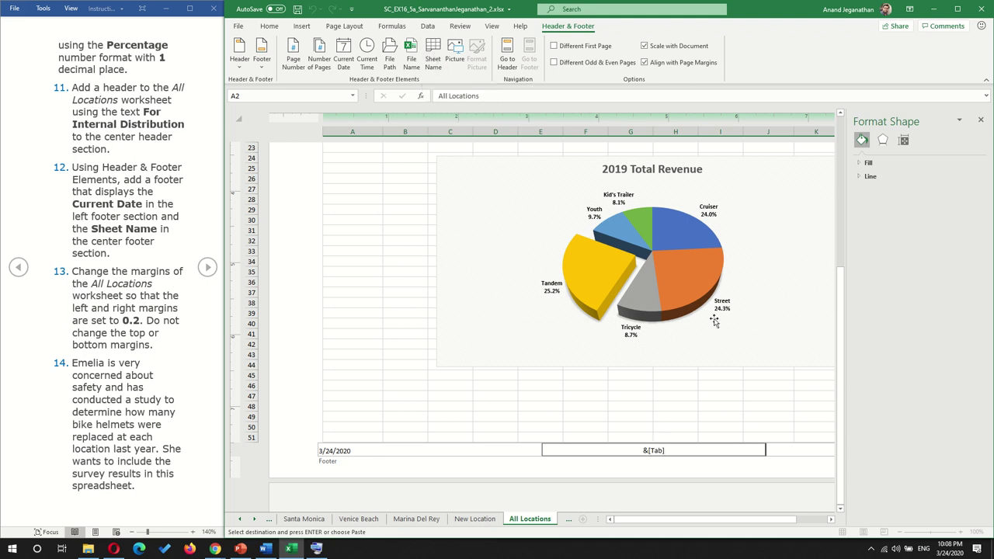
left_click(447, 452)
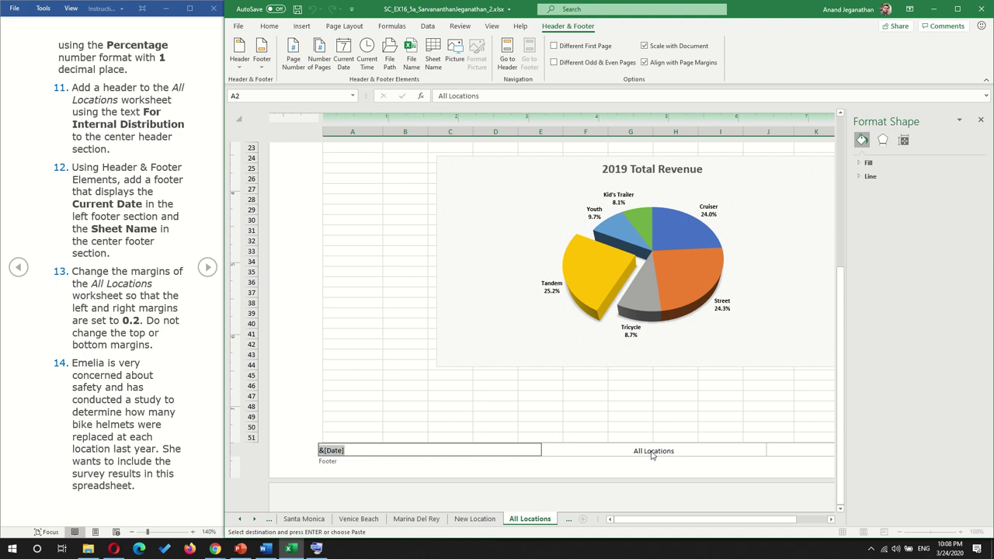
left_click(784, 450)
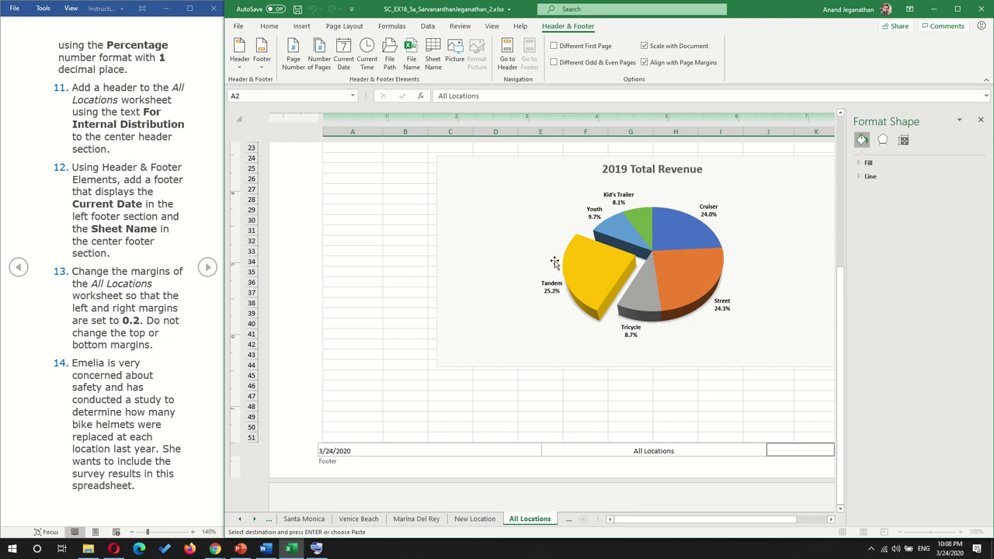
left_click(239, 31)
left_click(264, 191)
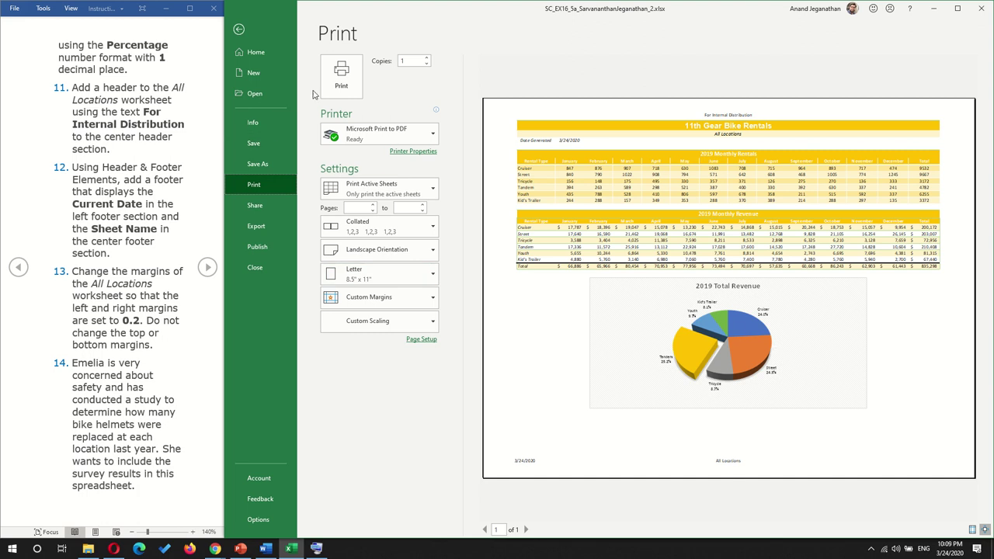
left_click(240, 30)
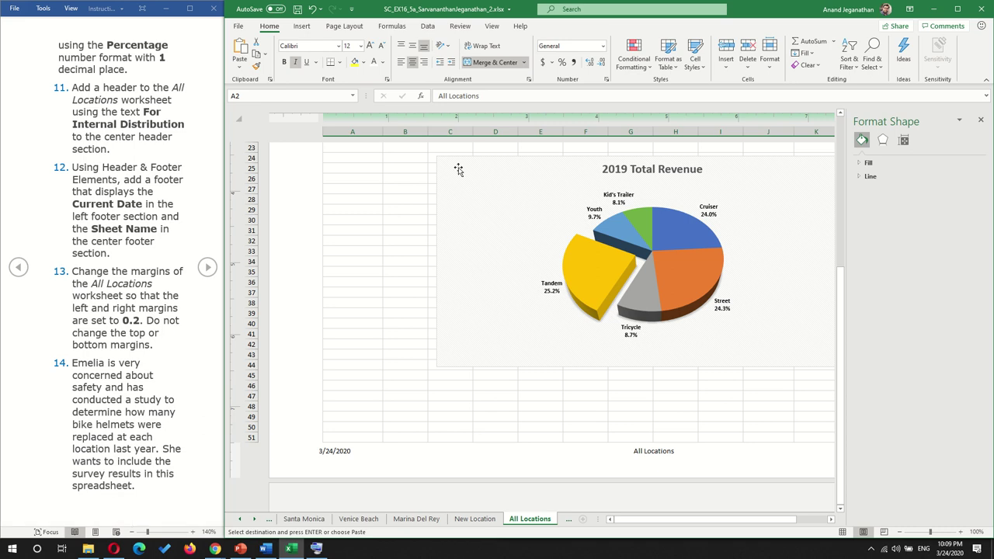
Step: Set custom page margins, adjusting the left and right margin values, and apply them
left_click(346, 28)
left_click(313, 61)
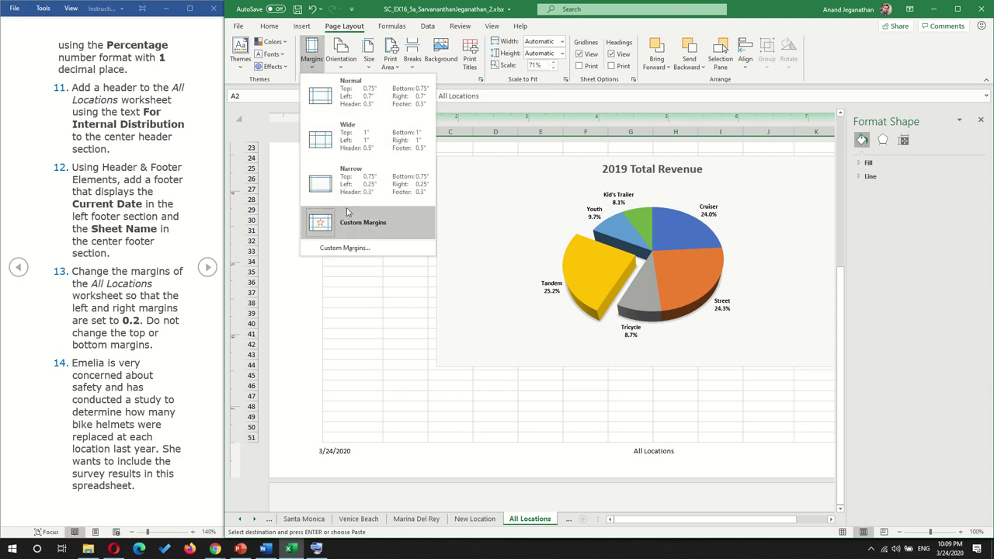
left_click(354, 251)
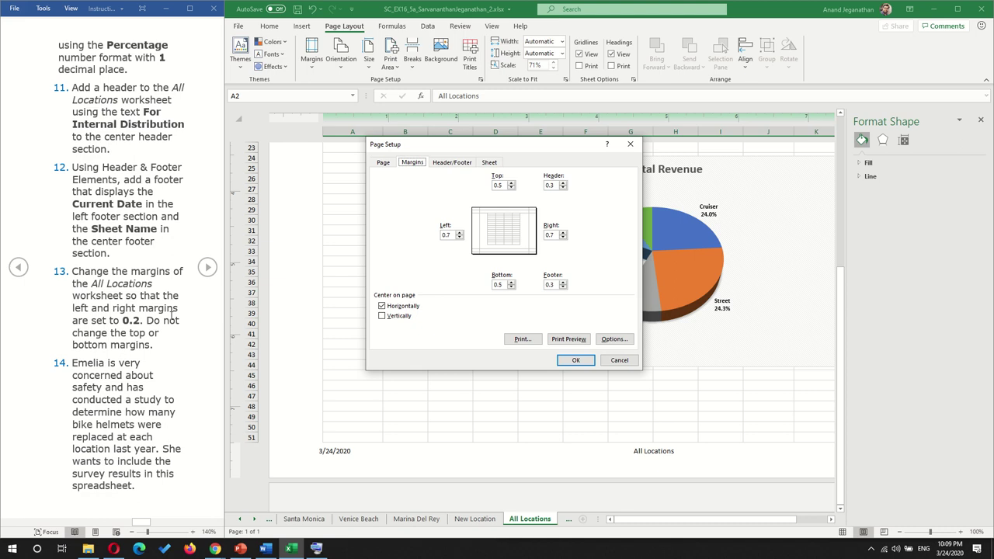
left_click(459, 237)
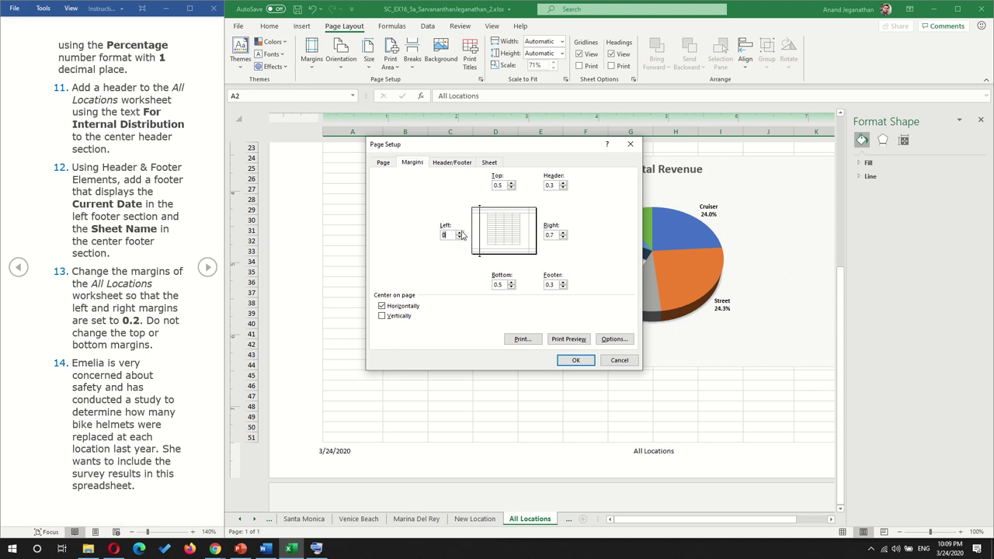
left_click(459, 232)
left_click(461, 238)
left_click(457, 235)
left_click(453, 236)
left_click(564, 237)
left_click(578, 362)
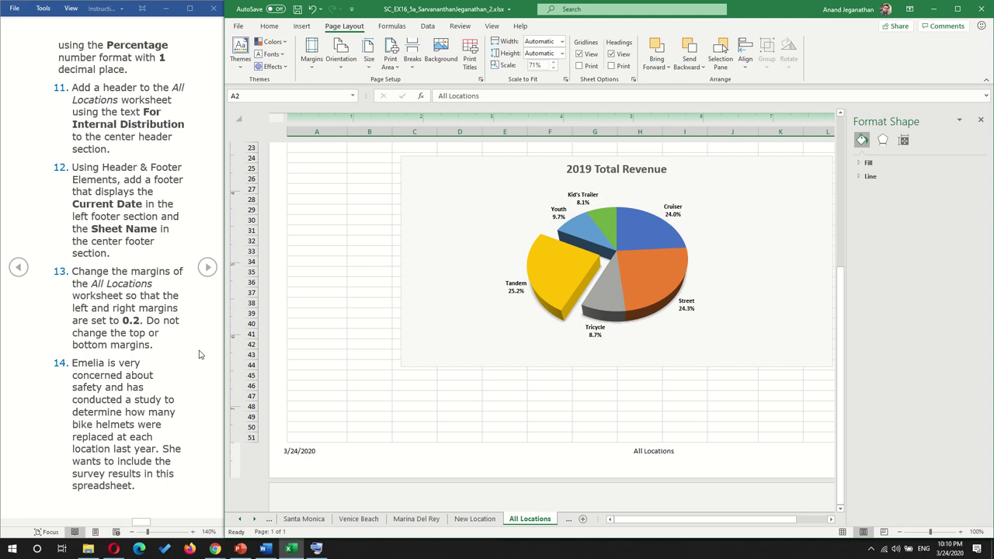
Step: Advance the Word instructions pane to the page with steps 14a–c
left_click(207, 270)
left_click(207, 267)
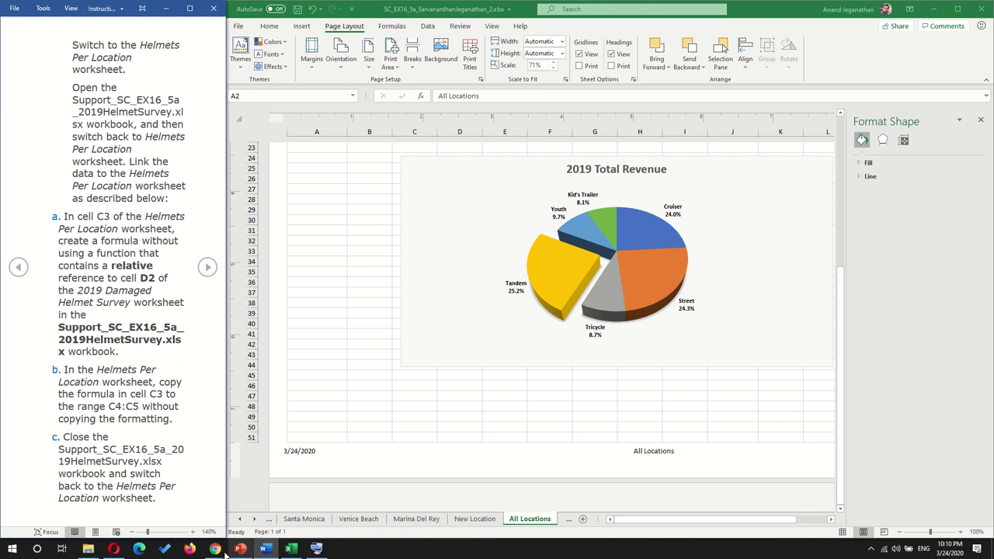
mouse_move(115, 550)
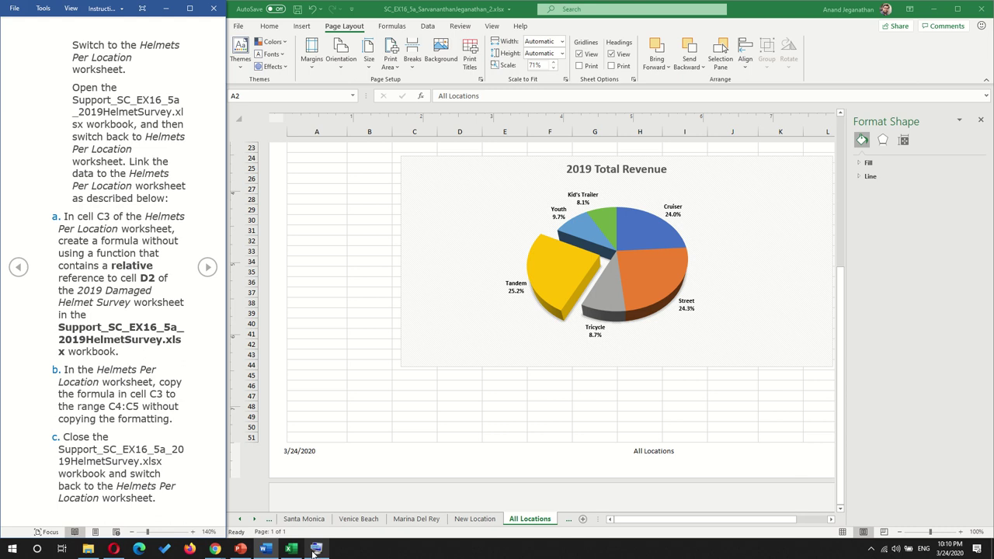
Step: Open Support_SC_EX16_5a_2019HelmetSurvey.xlsx from the MindTap page's Chrome download bar
mouse_move(219, 551)
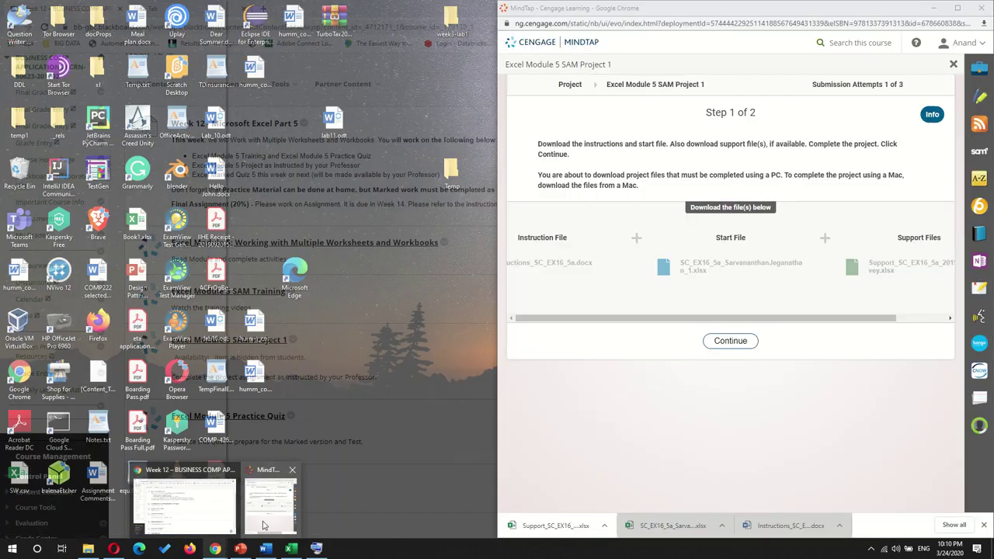
left_click(271, 504)
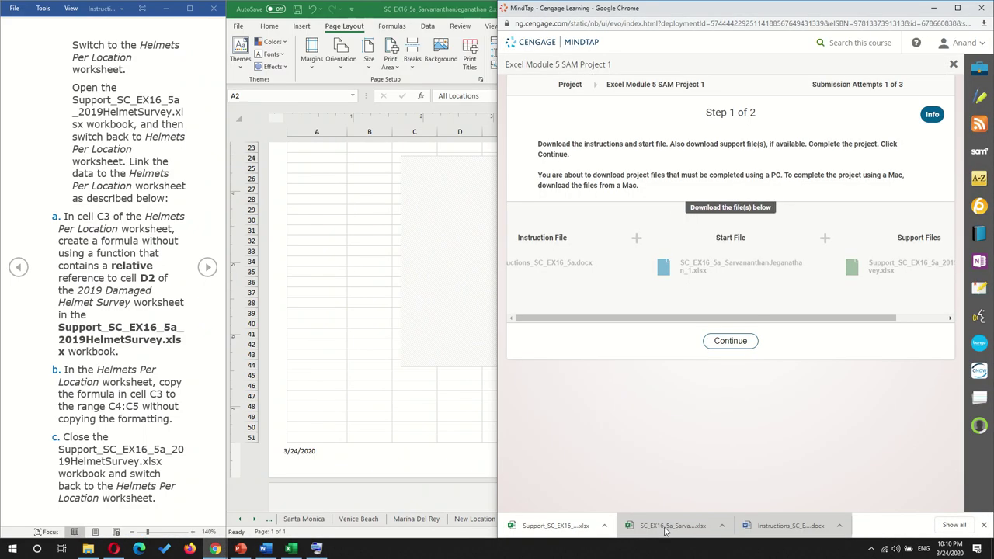
left_click(560, 536)
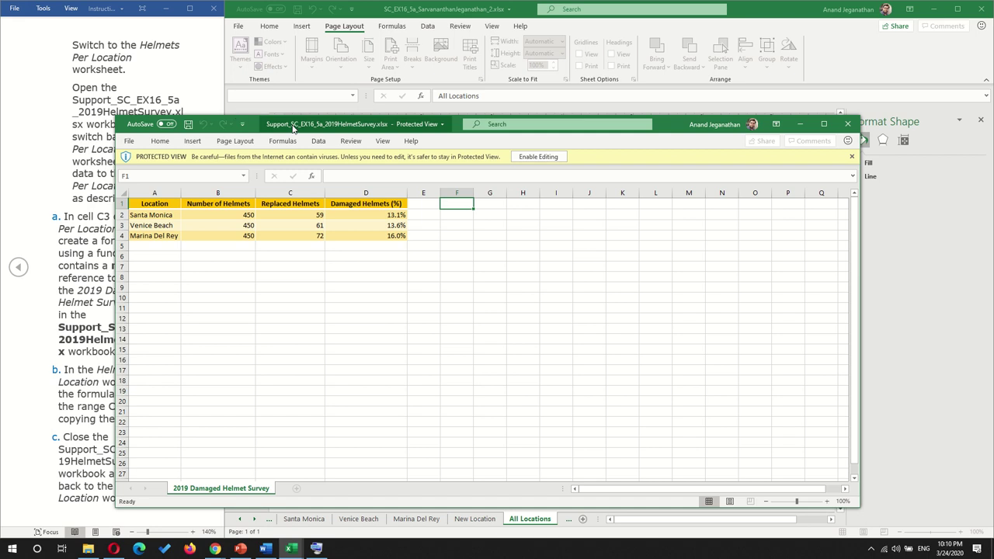
Step: Enable editing in the survey workbook, then switch to the main workbook's Helmets Per Location sheet
left_click_drag(293, 129, 502, 73)
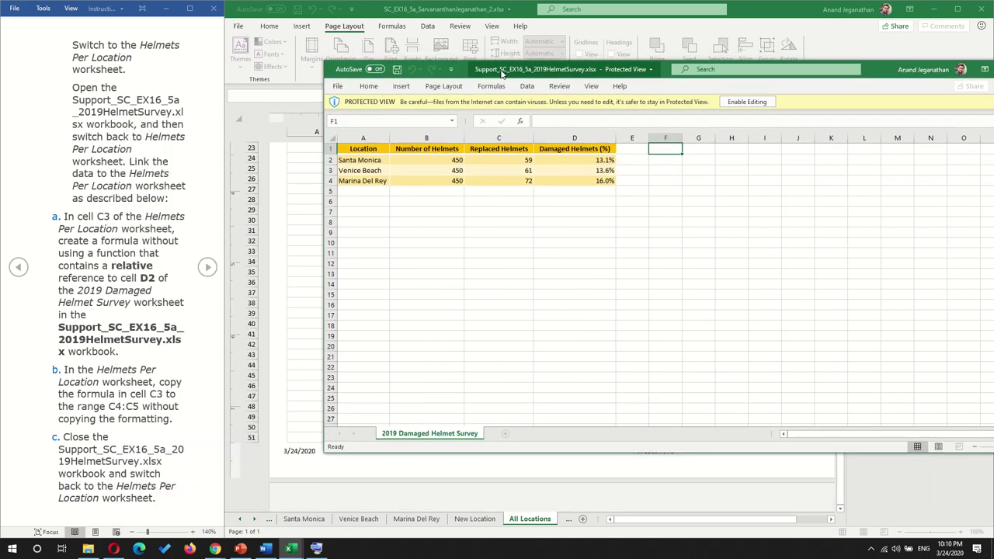
left_click(744, 104)
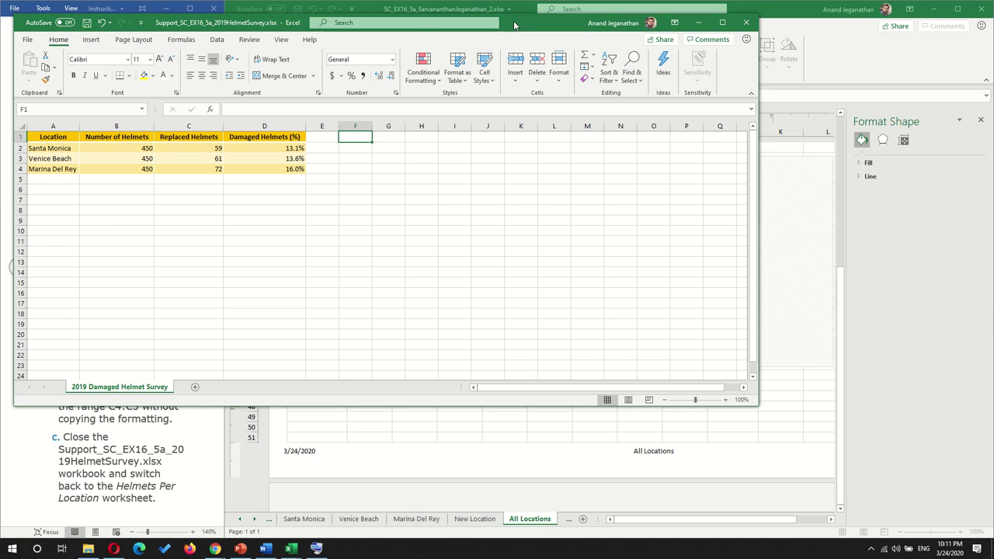
left_click_drag(515, 25, 784, 102)
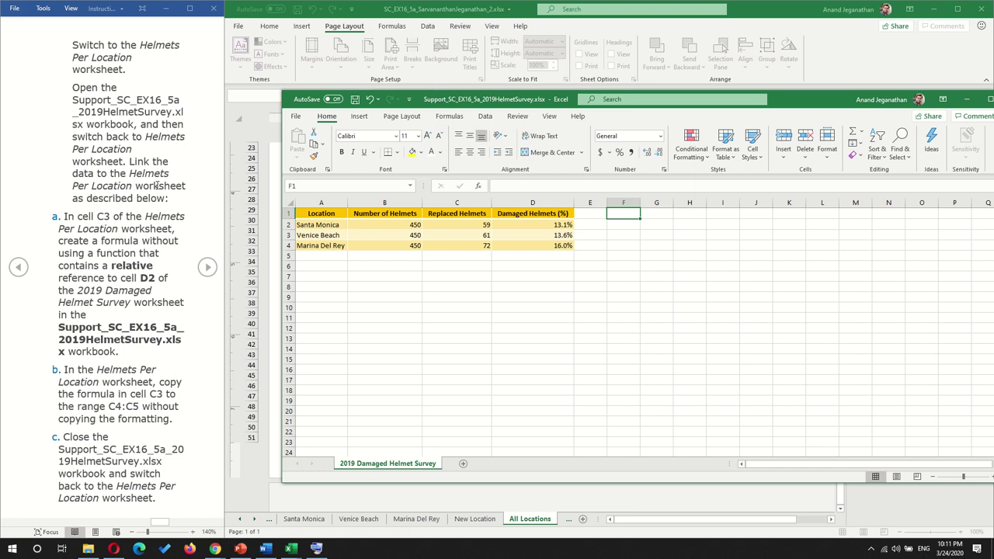
left_click(569, 527)
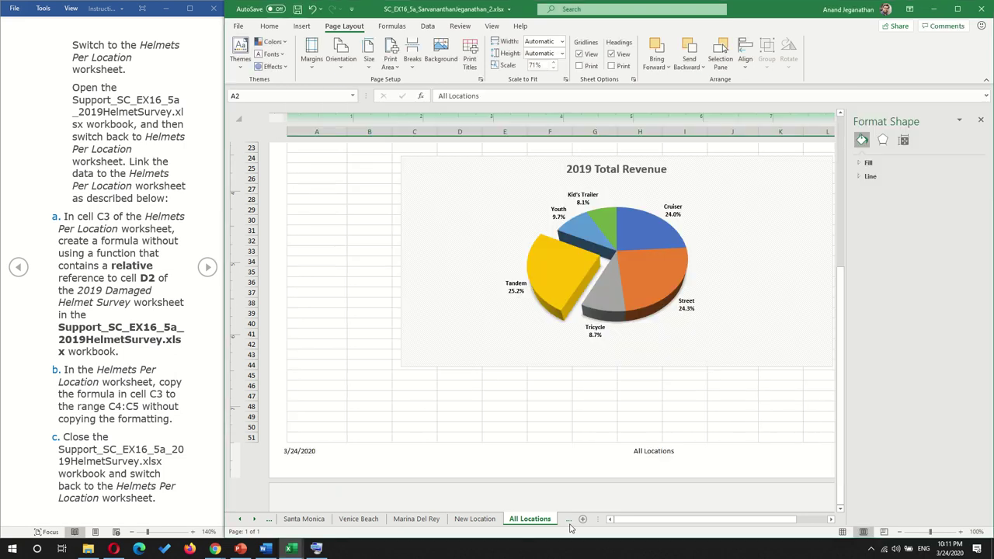
left_click(569, 519)
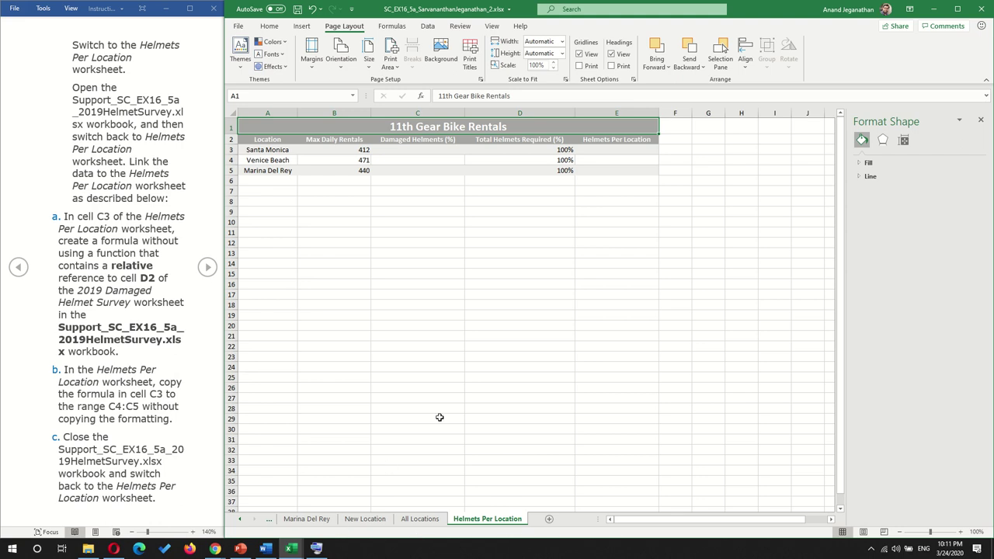
Step: Select cell C3 and type = to start a formula
left_click(415, 152)
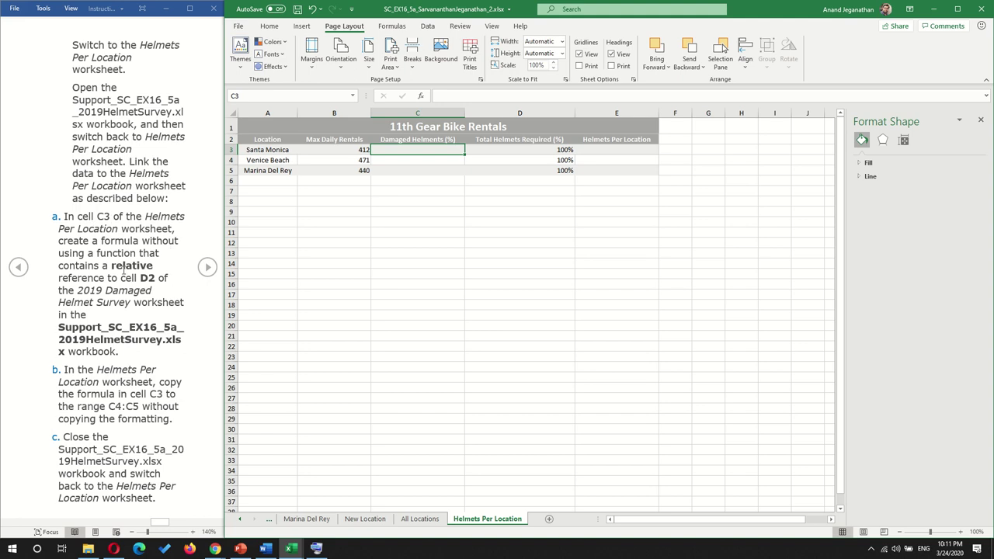
type("=")
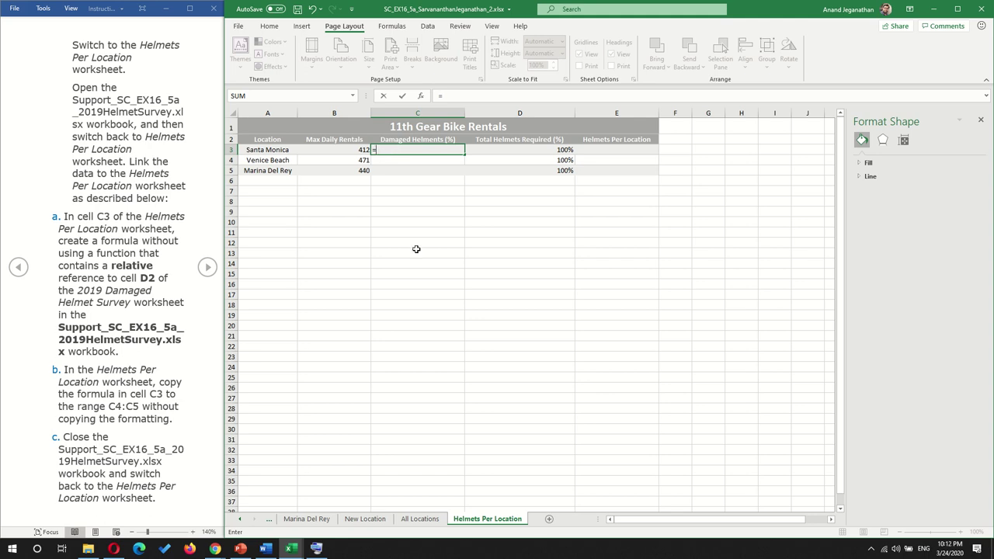
Step: Link C3 to cell D2 of the survey workbook so it shows 13%
left_click(292, 548)
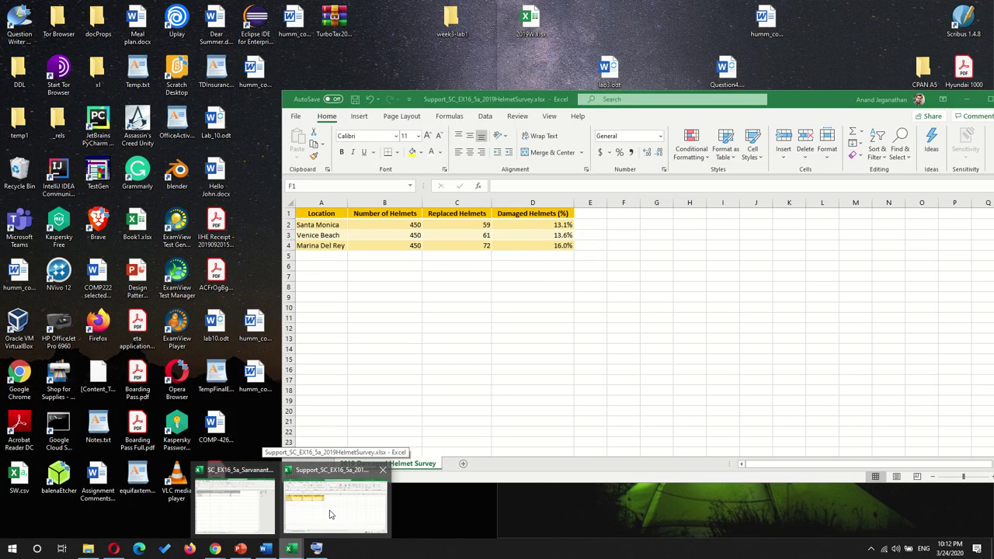
left_click(327, 515)
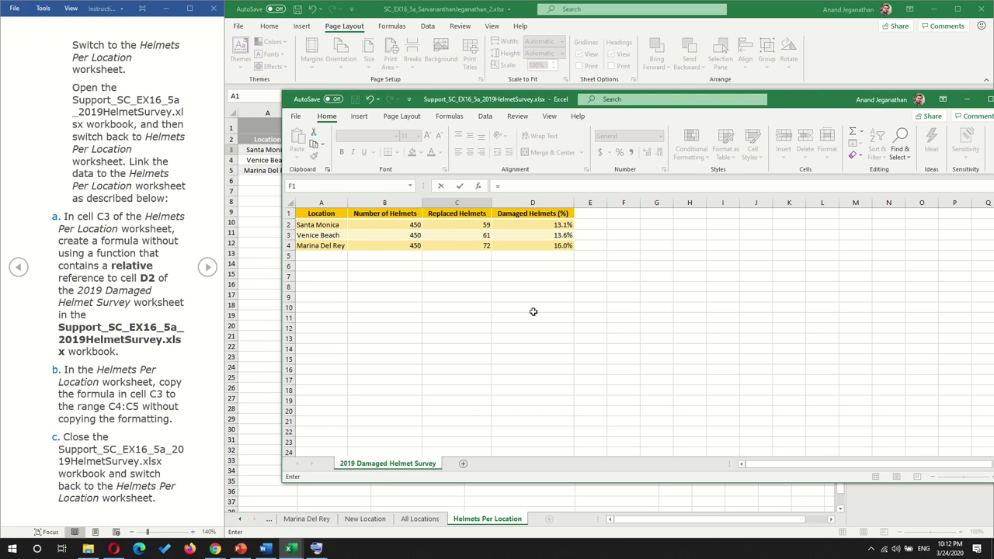
left_click(534, 226)
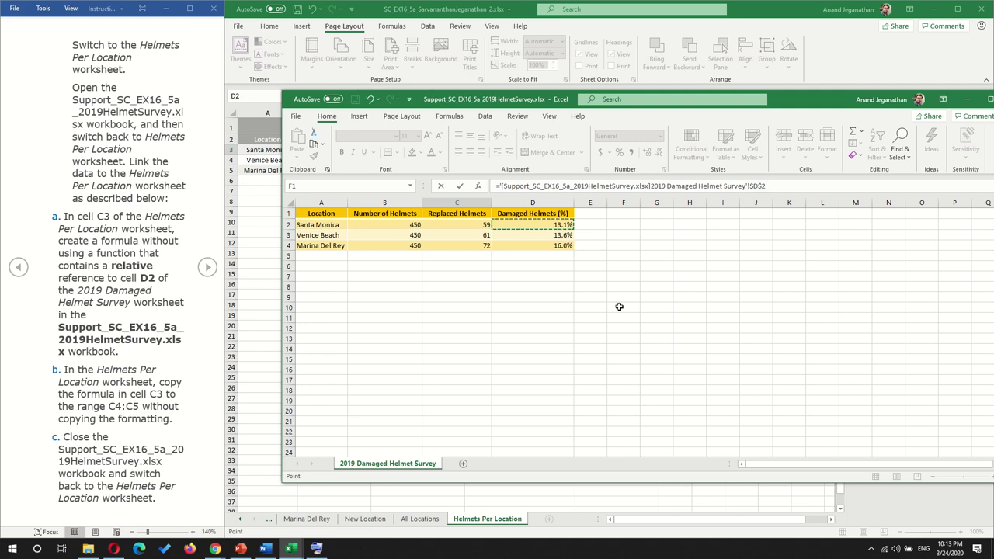
left_click(774, 188)
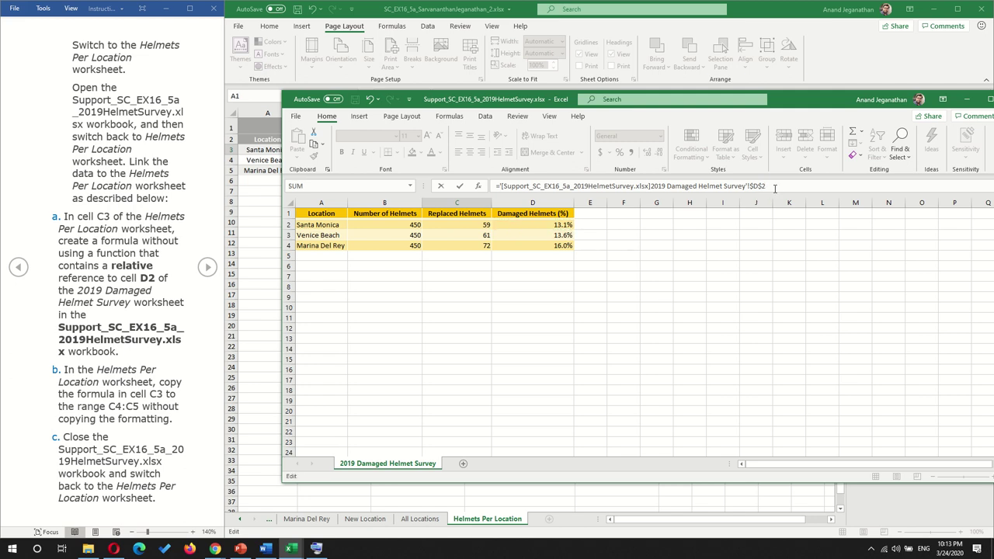
key("Return")
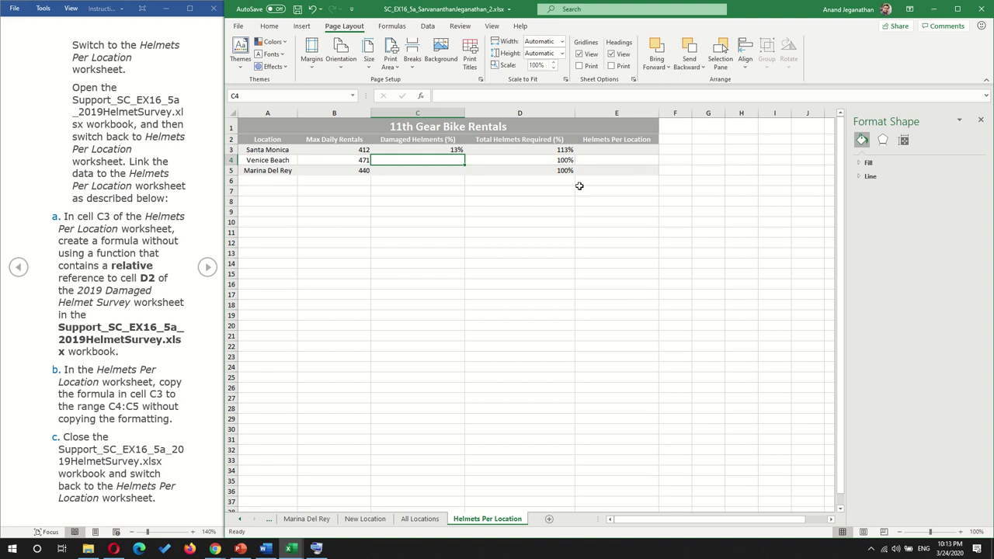
Step: Remove the $ signs from $D$2 in C3 and fill it to C5, showing 13%, 14%, 16%
left_click(450, 149)
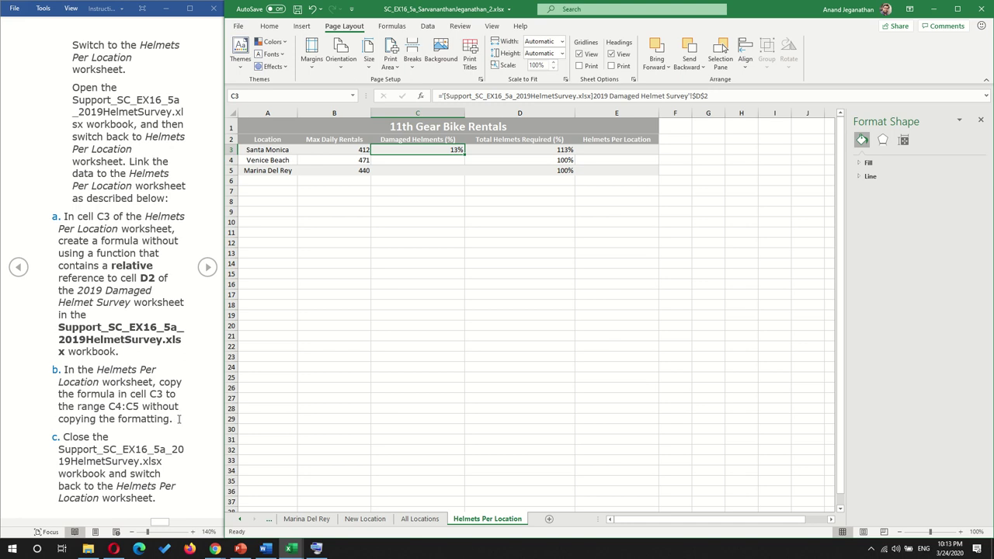
double_click(431, 150)
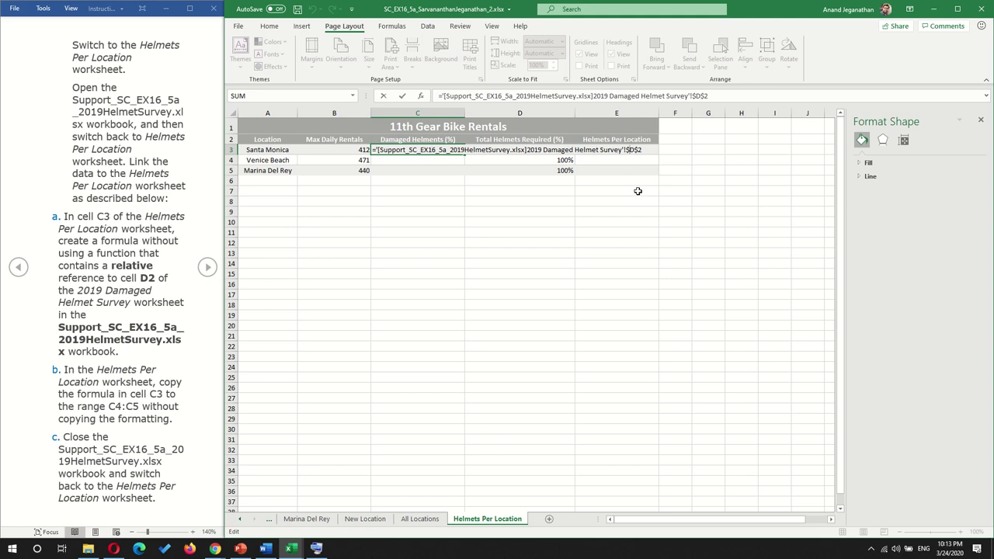
key("BackSpace")
key("BackSpace")
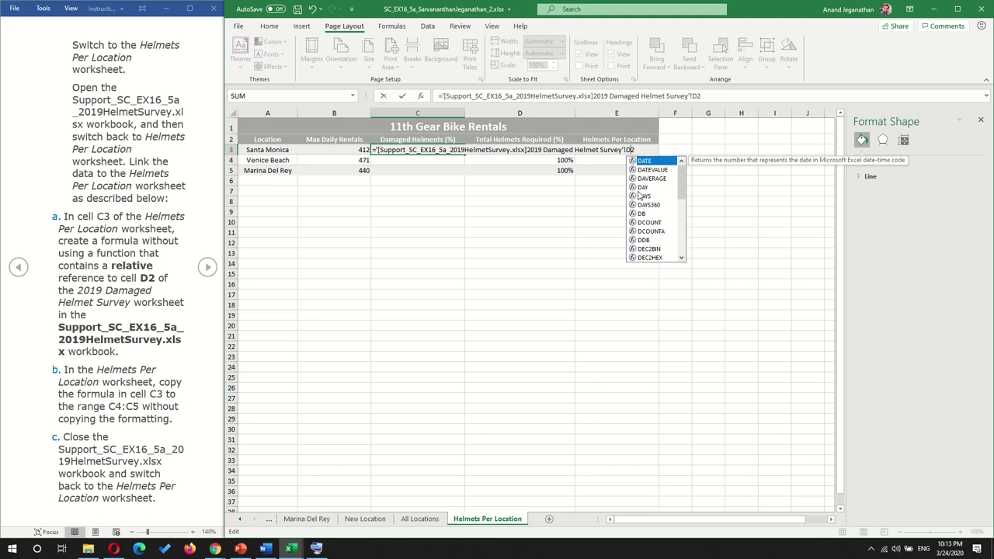
key("Right")
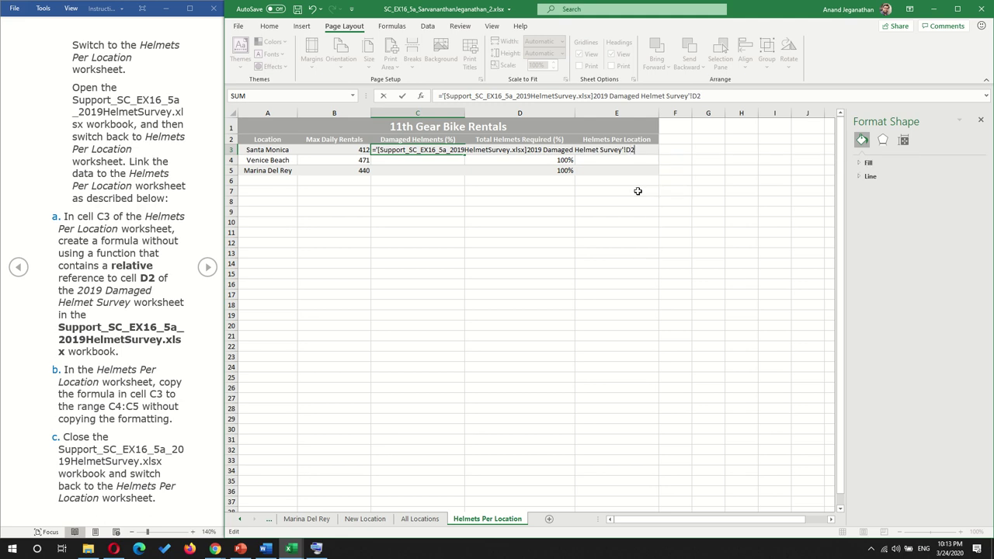
key("Return")
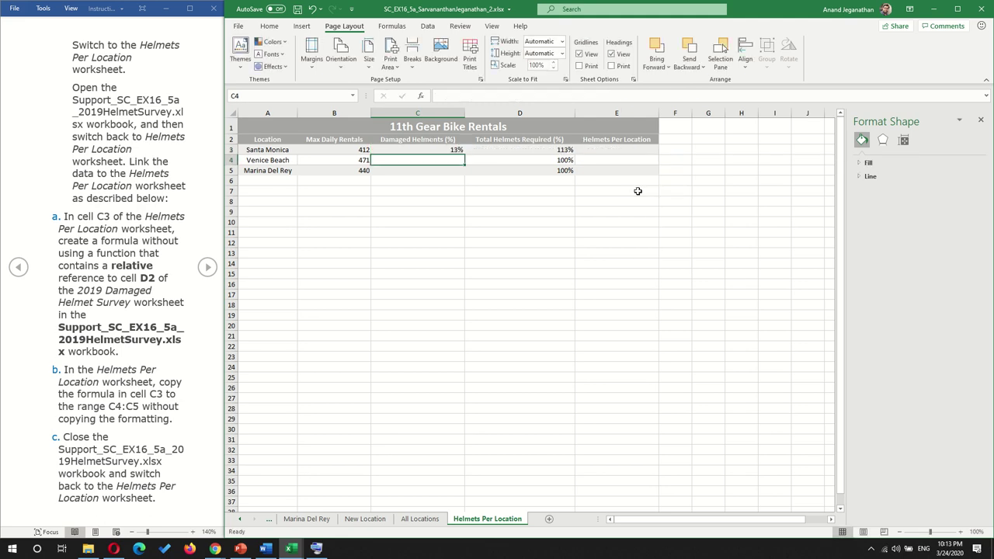
left_click(447, 151)
left_click_drag(464, 154, 464, 174)
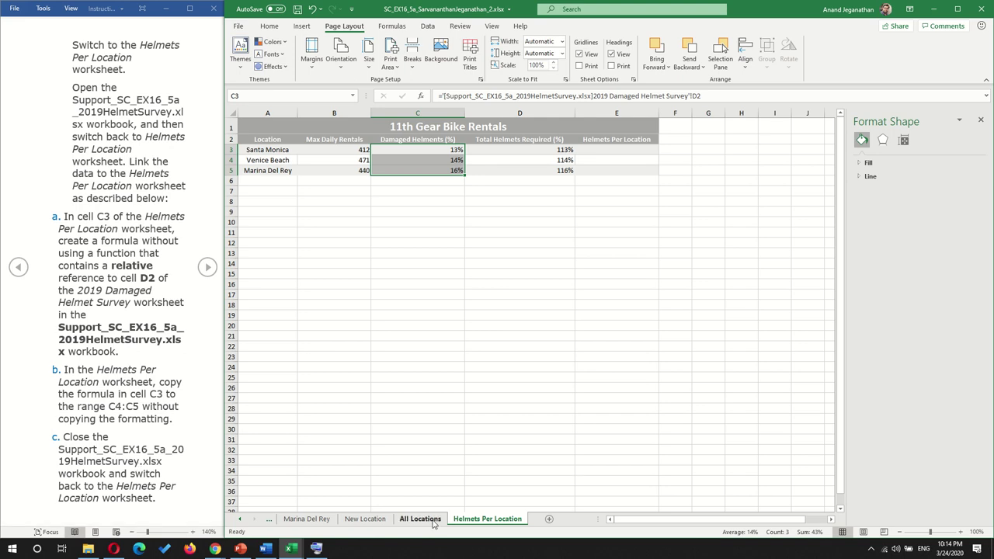
Step: Bring the Support survey workbook forward, close it, and page the Word instructions to step 15
left_click(292, 549)
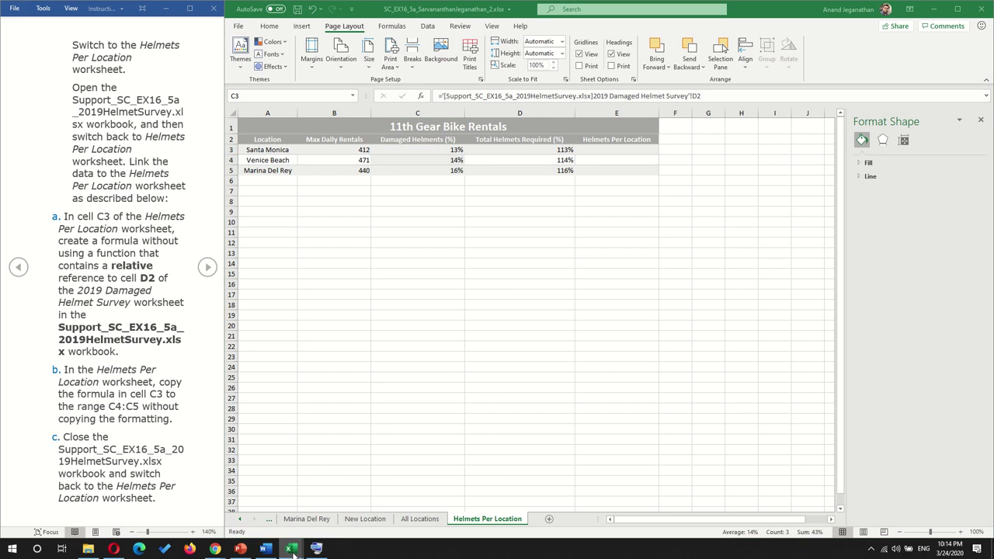
left_click(329, 522)
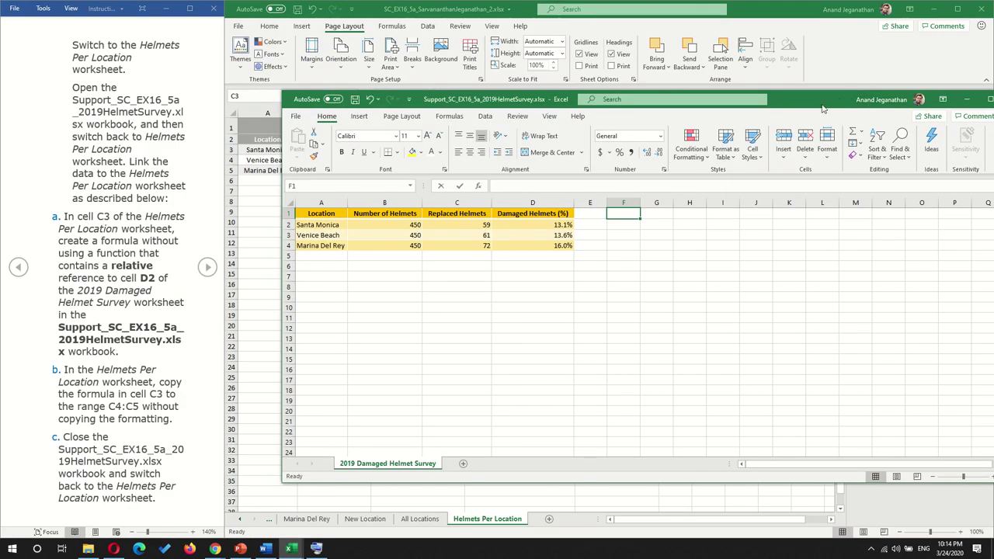
left_click_drag(823, 109, 751, 113)
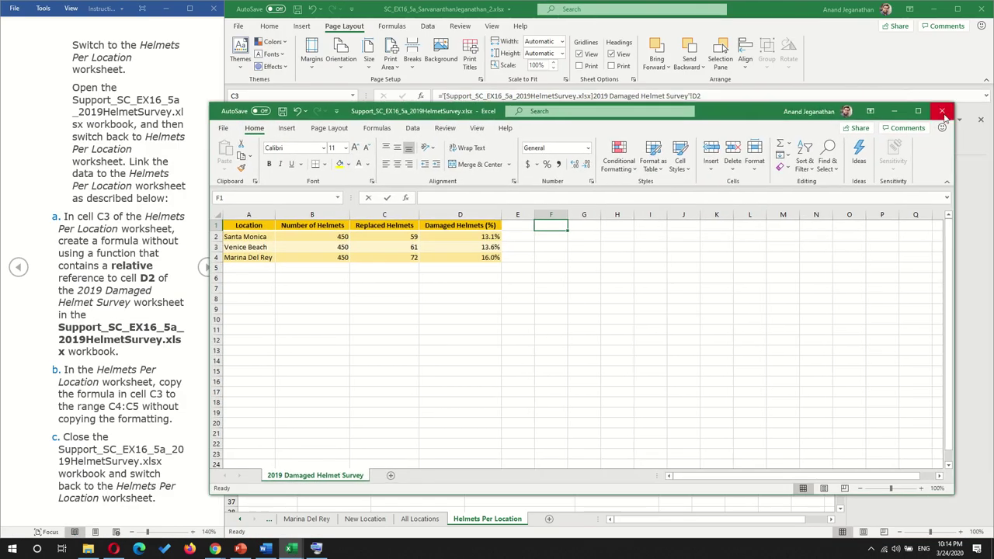
left_click(942, 107)
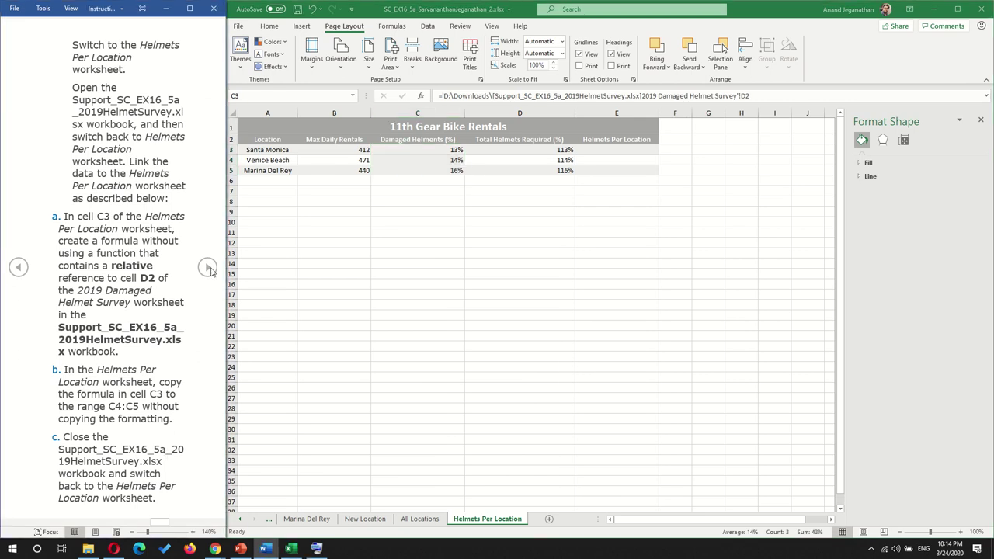
left_click(208, 268)
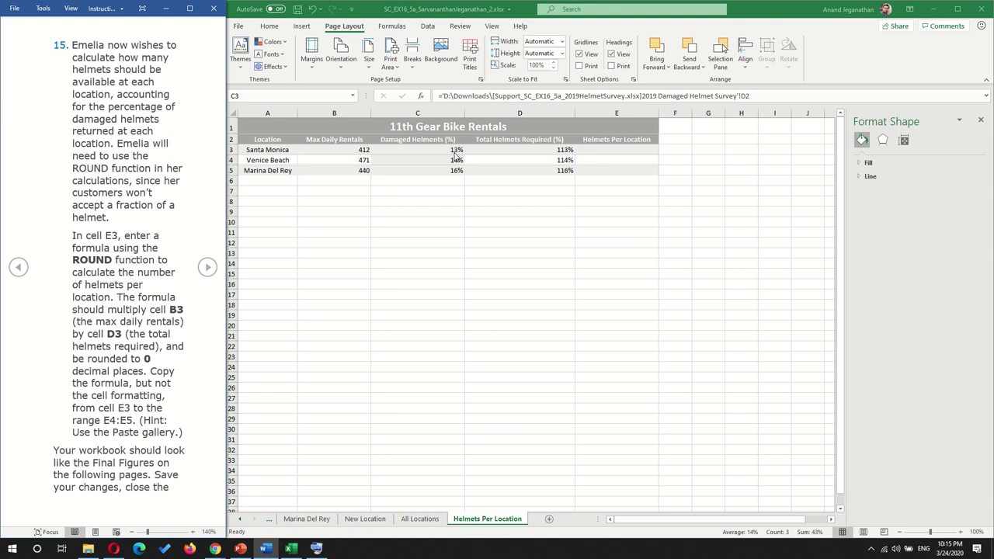
left_click(602, 156)
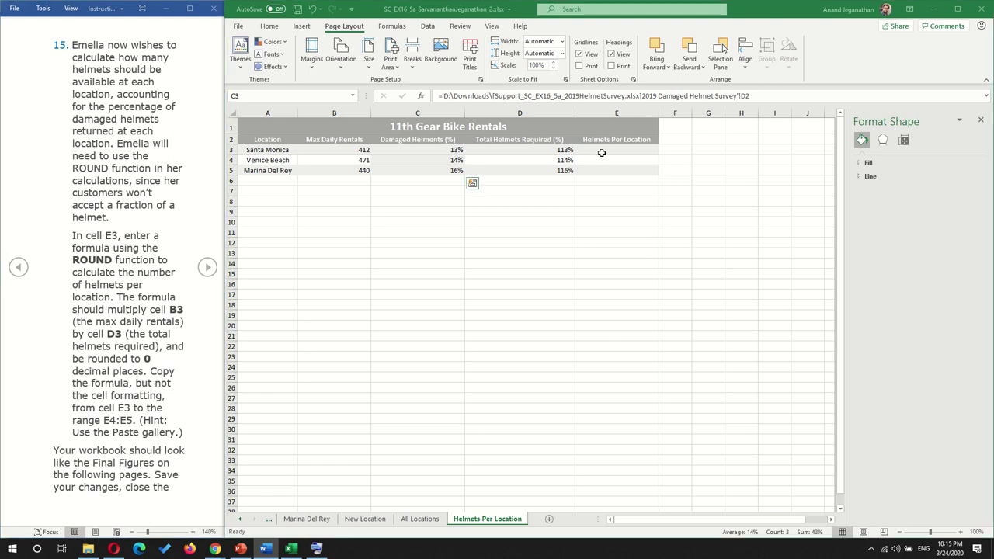
left_click(601, 154)
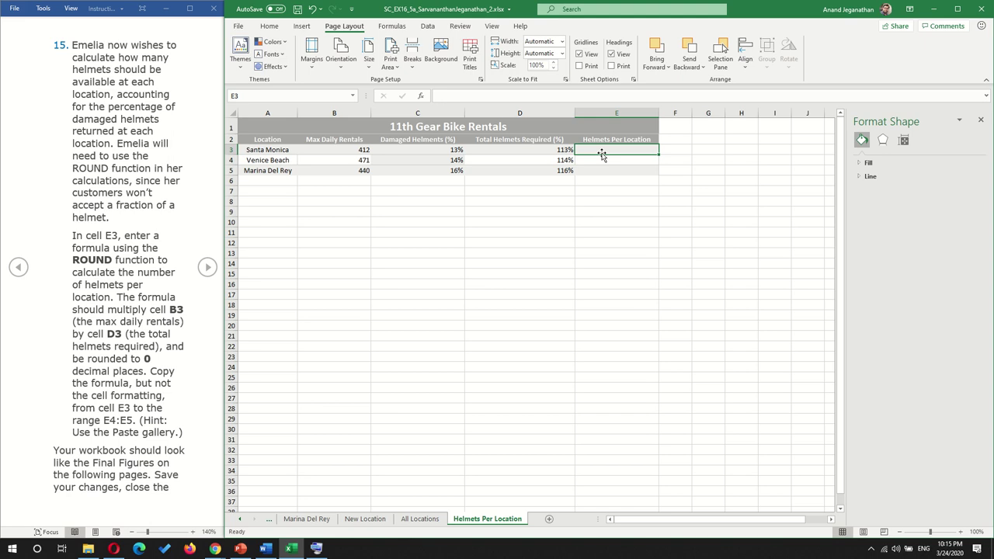
left_click(557, 151)
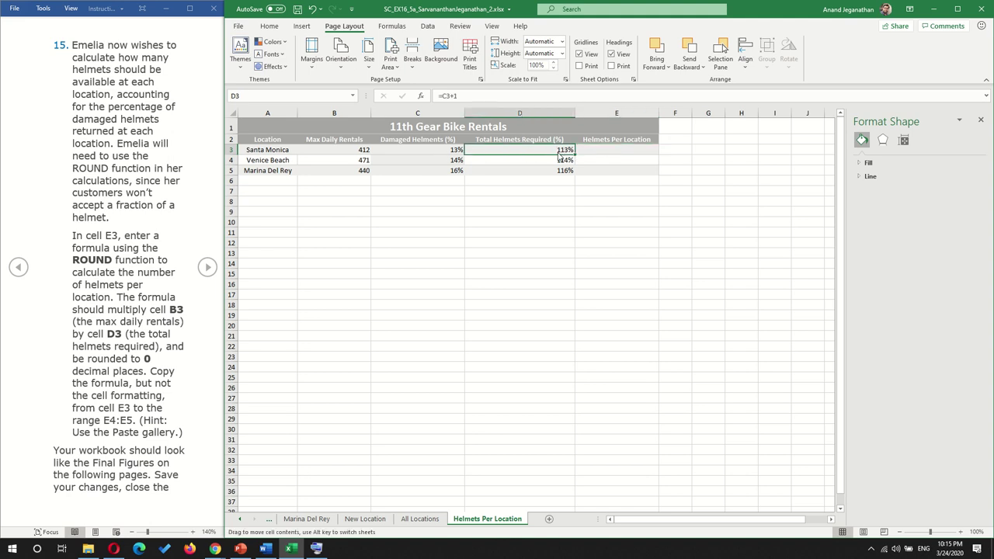
key("Down")
key("Down")
double_click(558, 152)
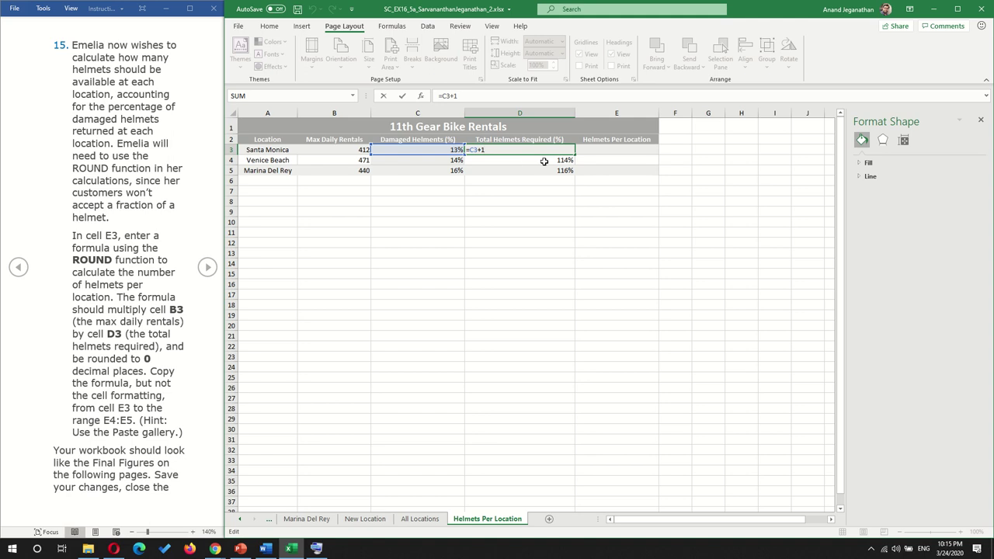
key("ctrl+Return")
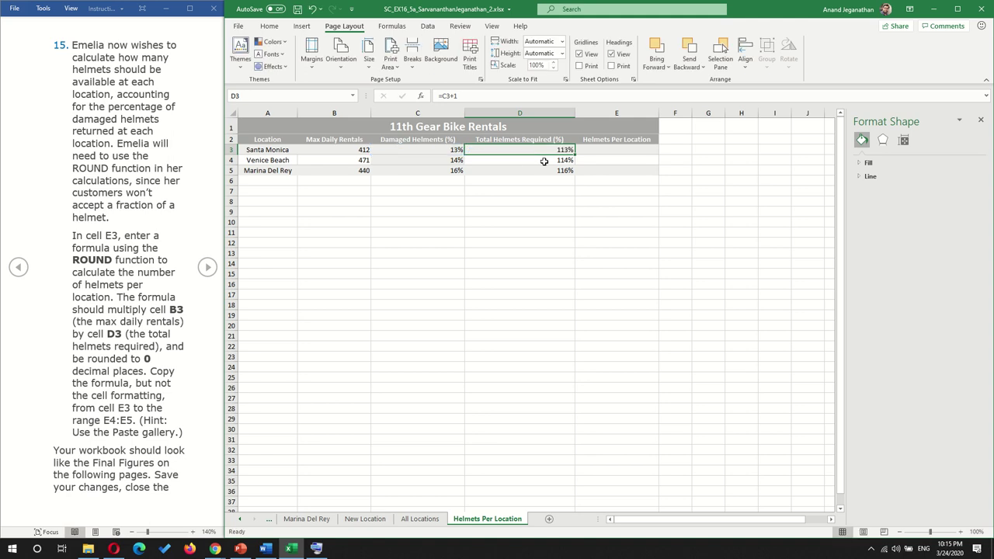
left_click(610, 148)
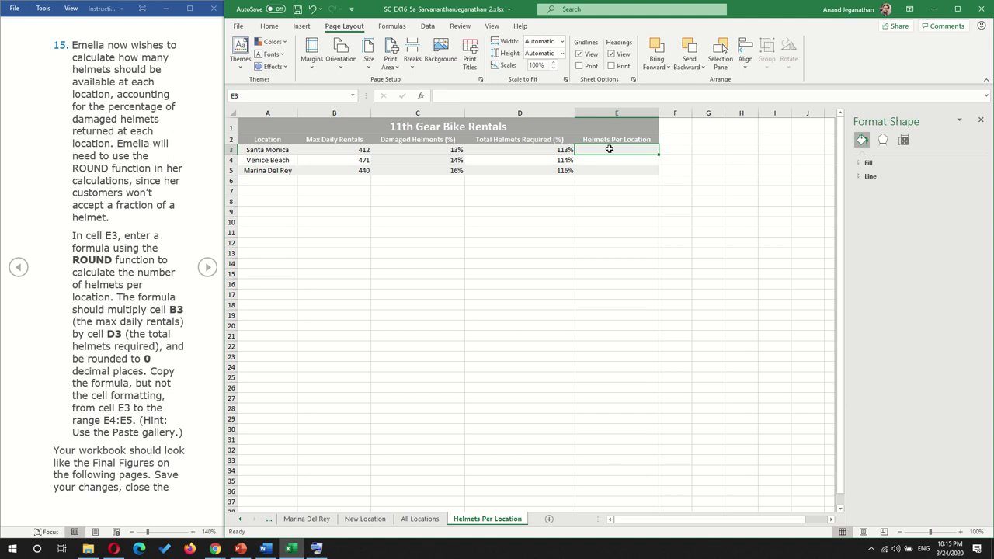
Step: Enter =ROUND(B3*D3,0) in E3, giving 465 helmets for Santa Monica
type("=")
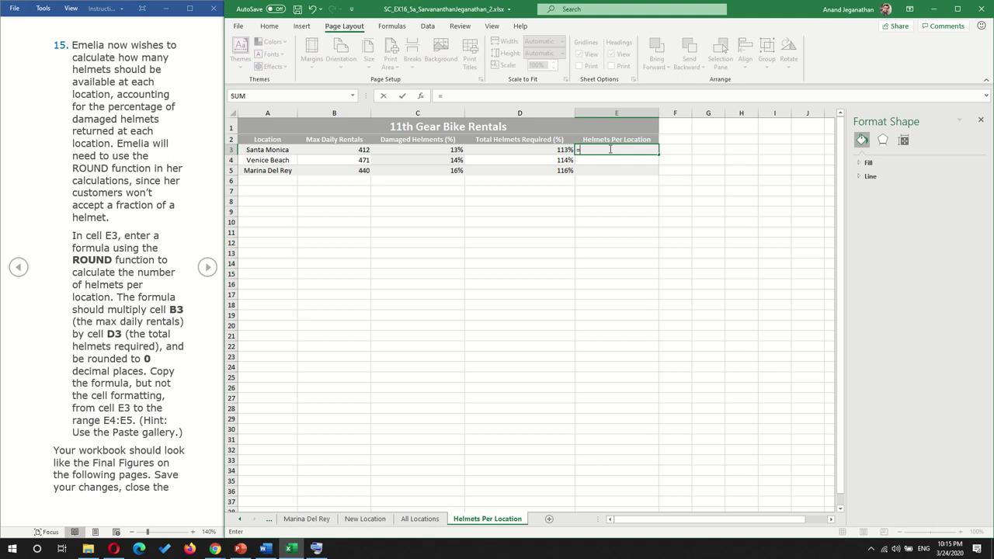
type("ROUND")
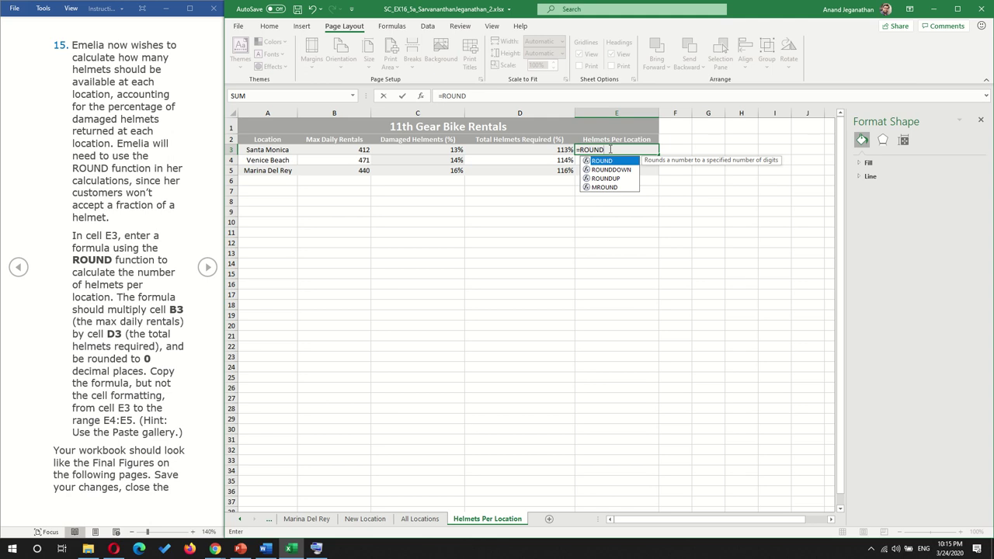
type("(")
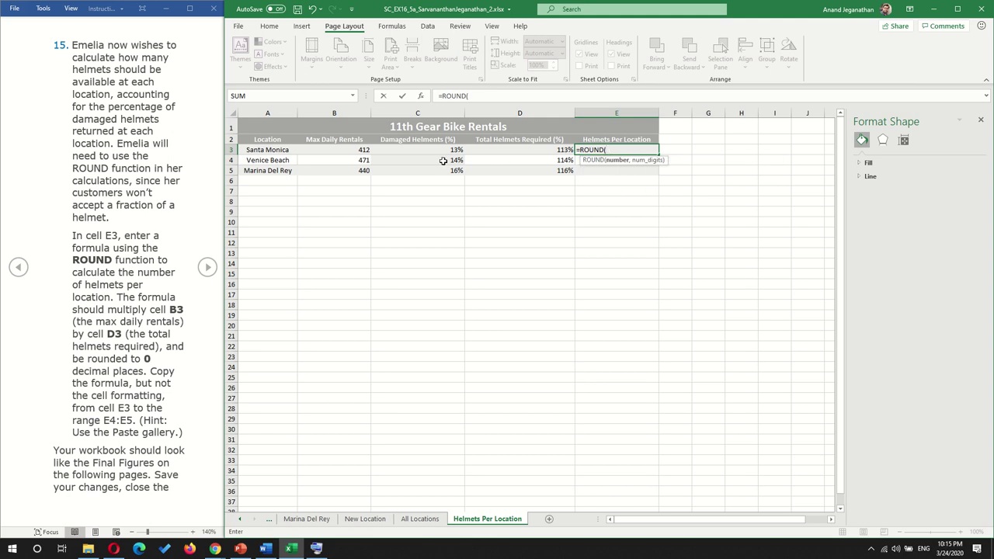
left_click(363, 151)
type("*")
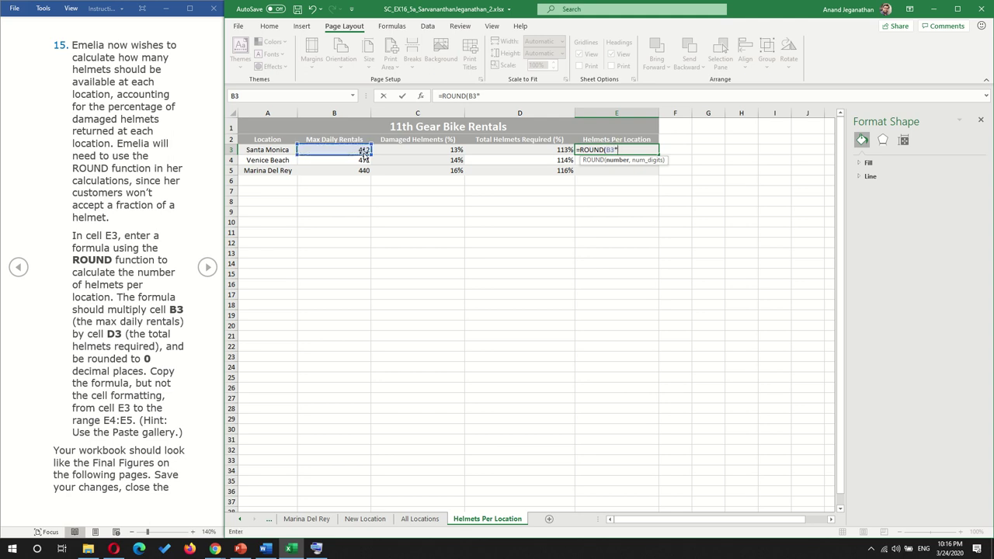
left_click(536, 153)
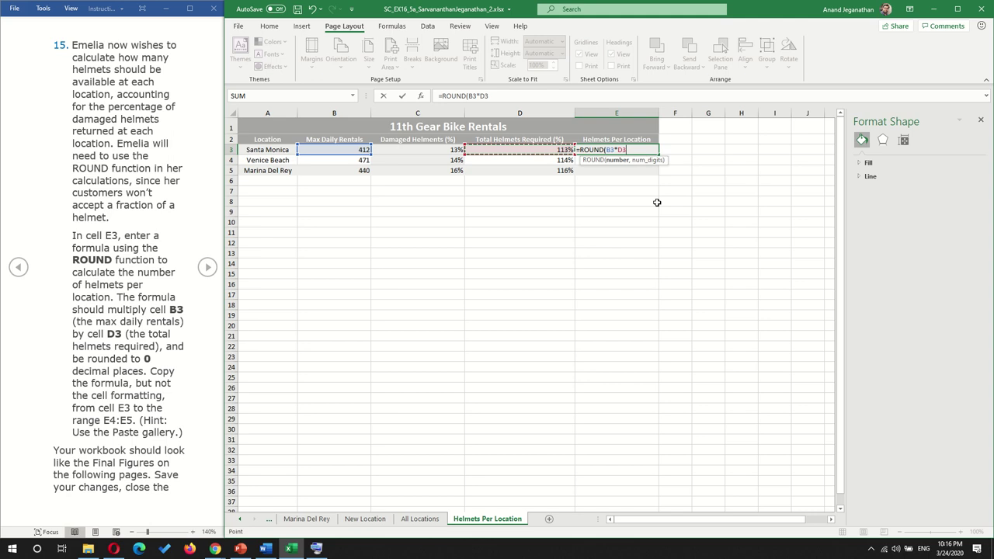
type(",0")
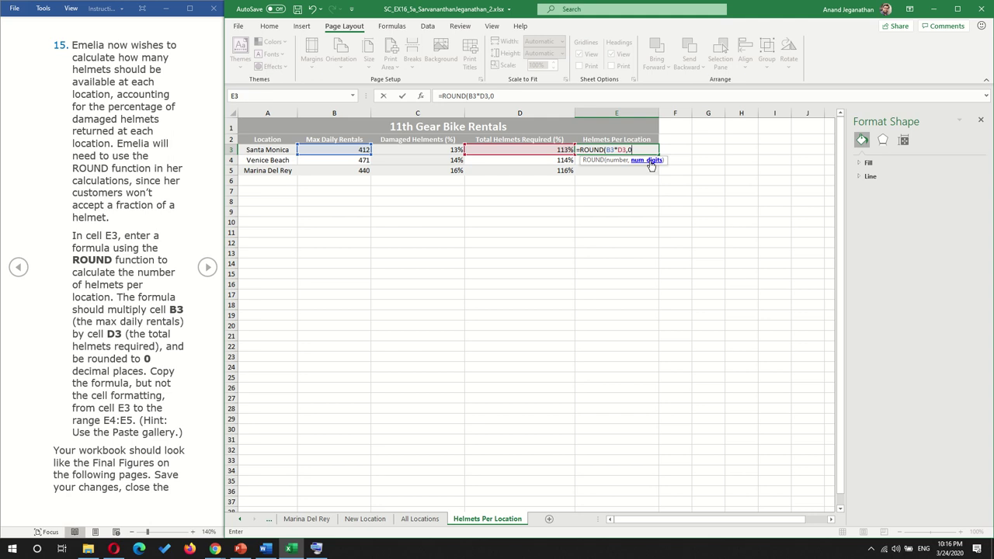
type(")")
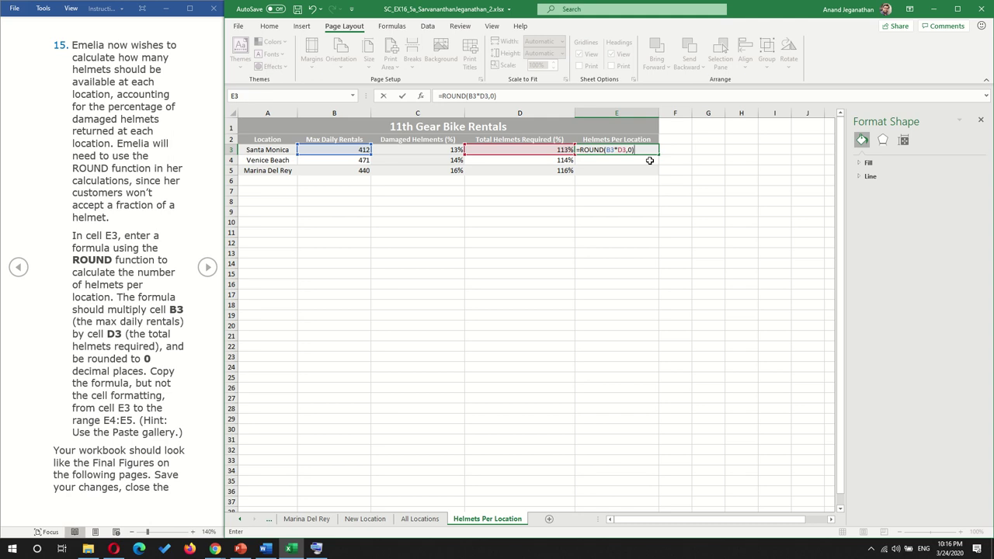
key("Return")
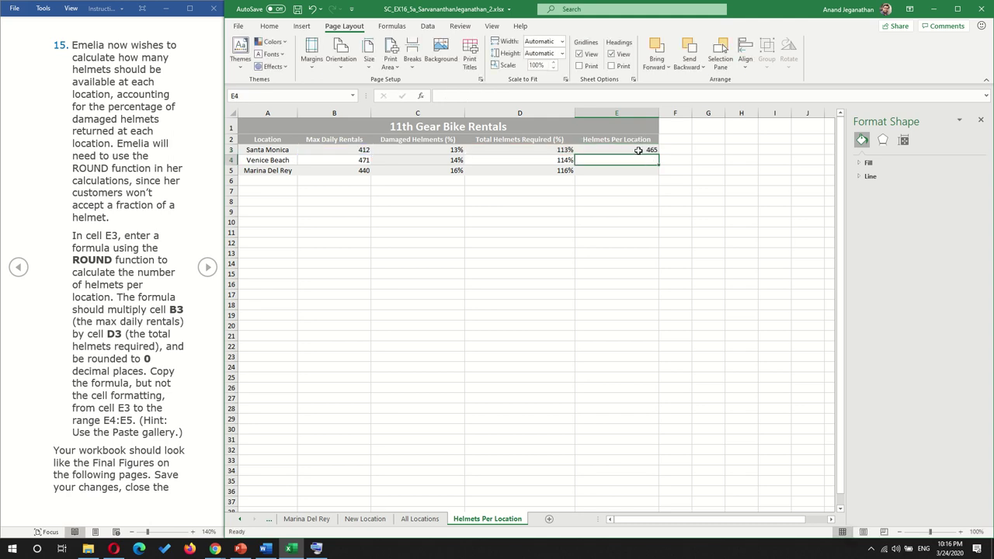
left_click(637, 150)
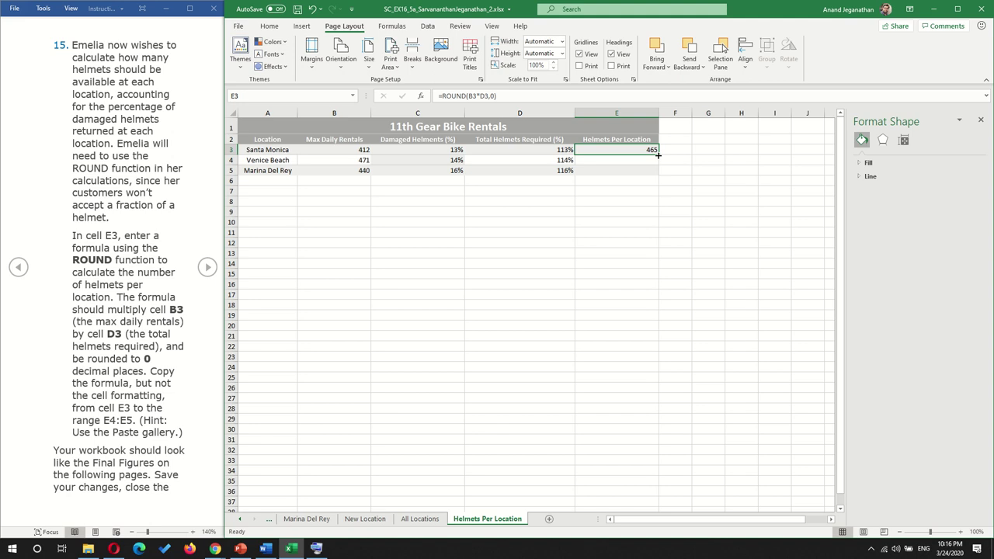
left_click_drag(658, 155, 657, 174)
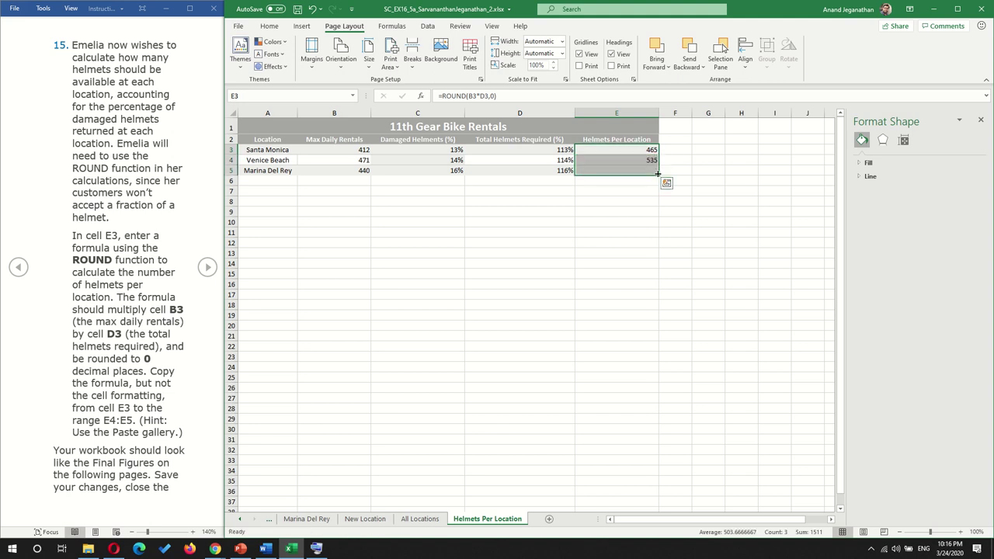
left_click(657, 229)
key("Up")
key("Up")
key("Up")
key("Up")
key("Up")
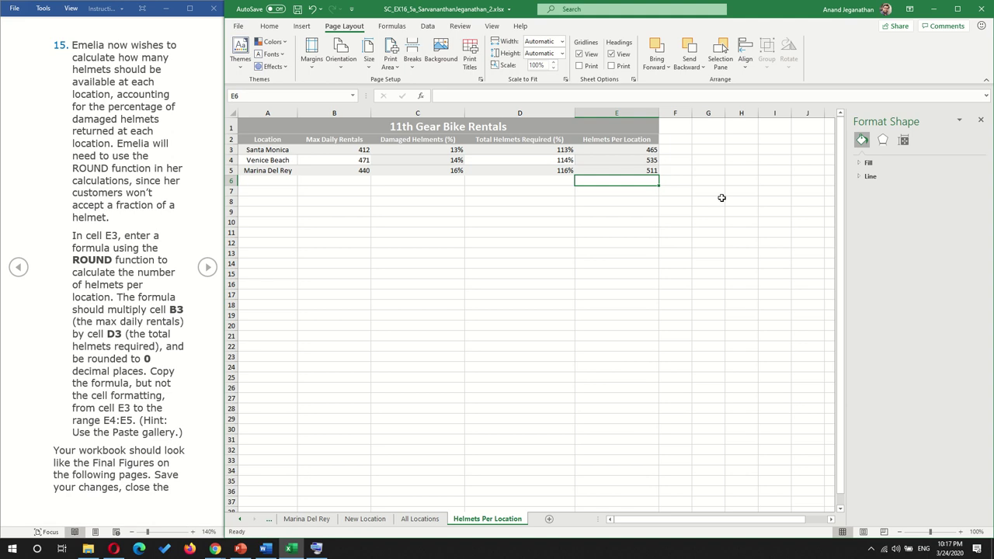
key("ctrl+z")
key("ctrl+z")
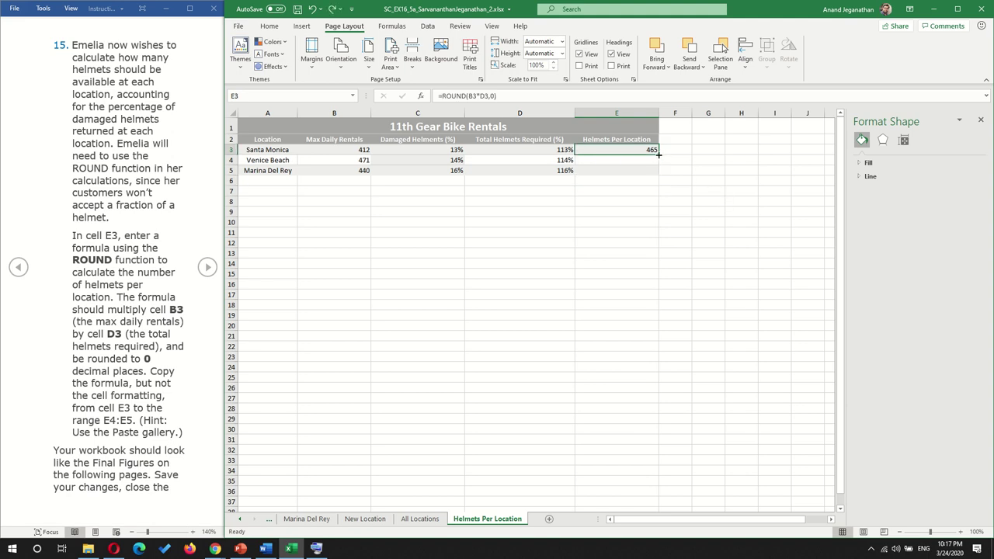
left_click_drag(658, 156, 659, 175)
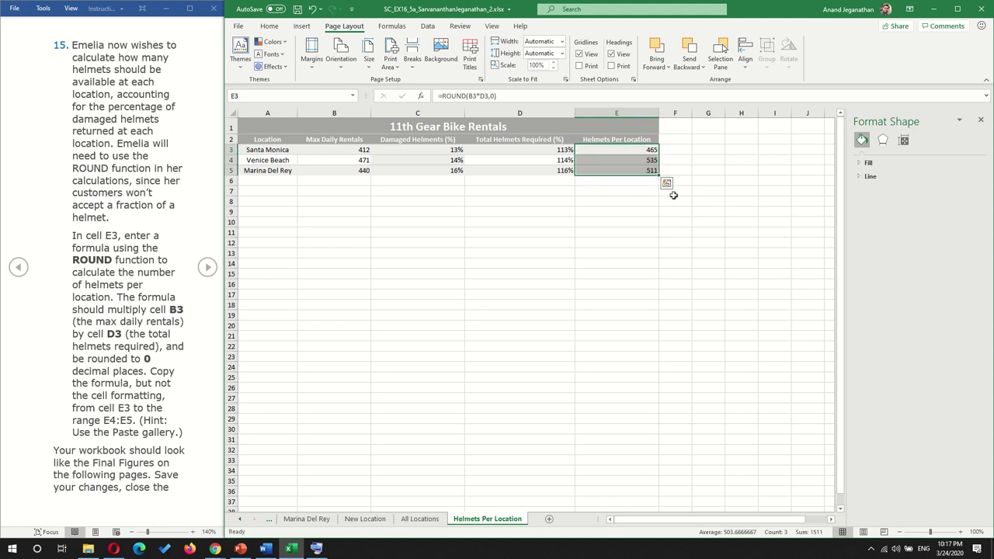
left_click(666, 183)
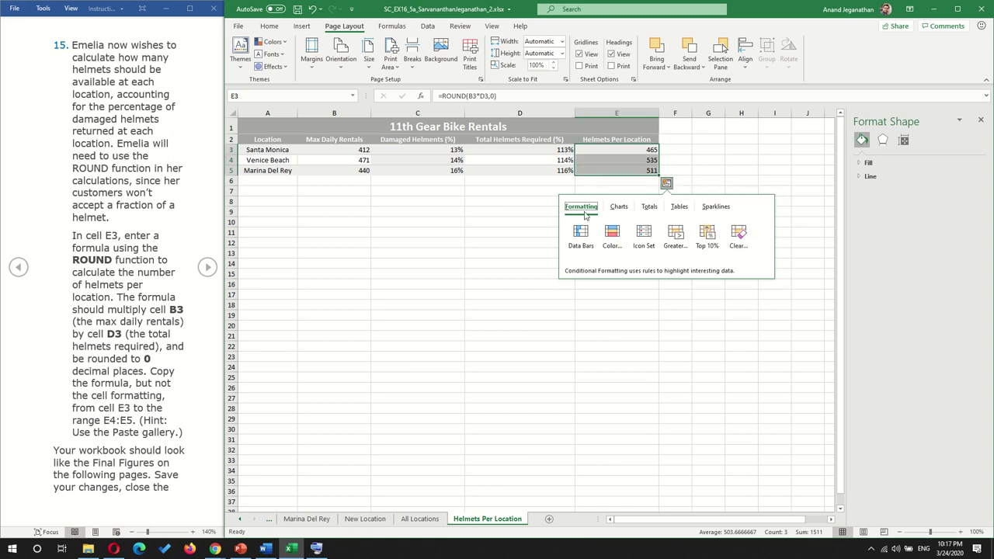
left_click(732, 170)
left_click(661, 186, "ctrl")
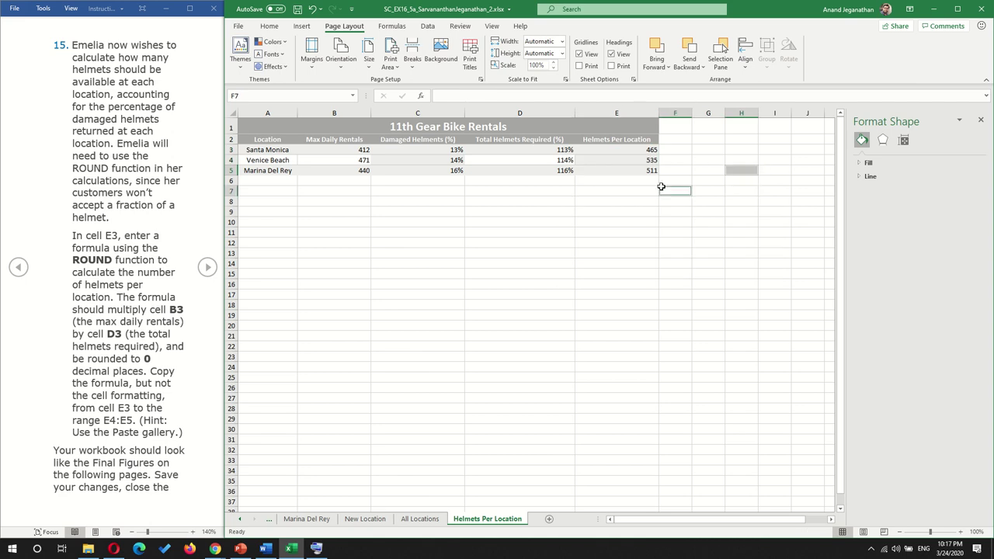
left_click(580, 211)
Step: Undo the fill and paste only E3's formula into E4:E5, giving 535 and 511
key("ctrl+z")
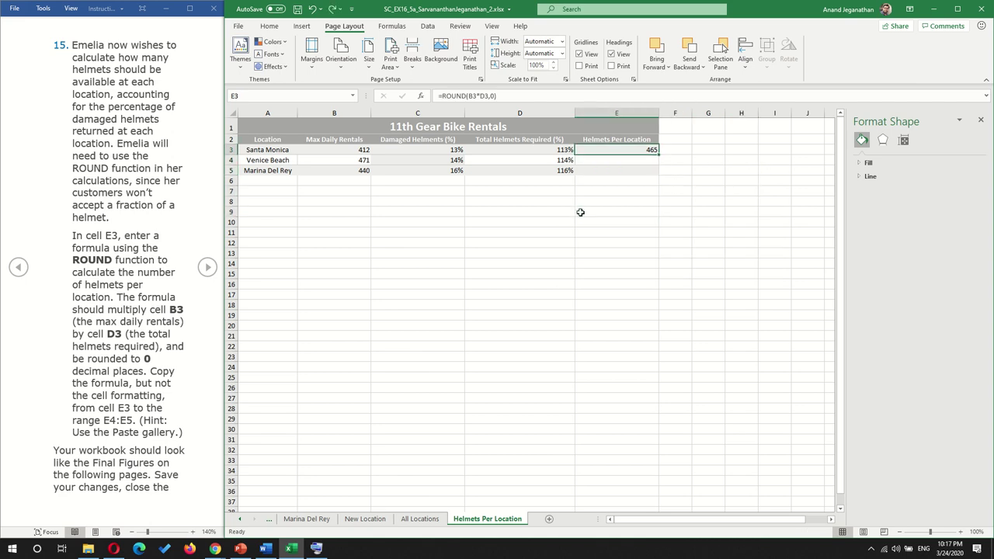
key("ctrl+c")
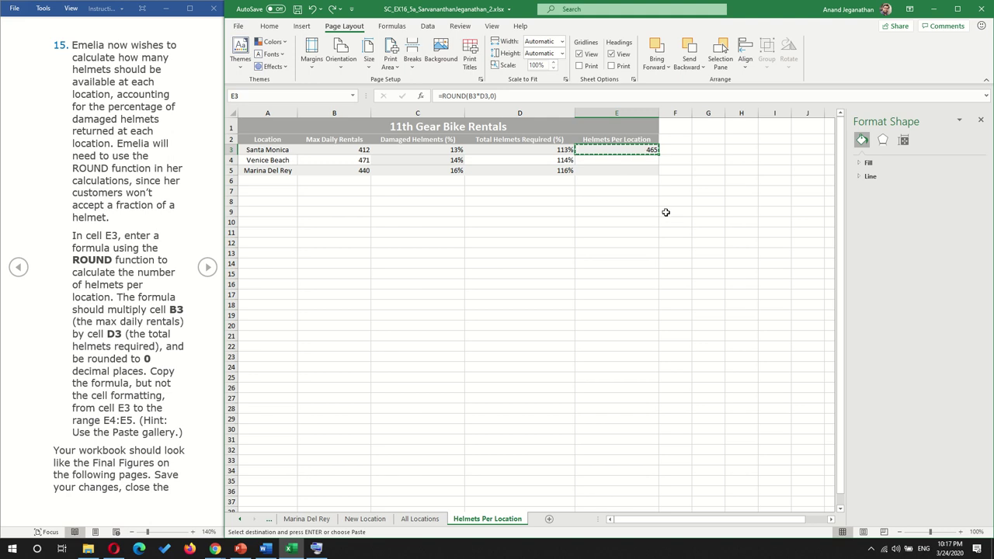
left_click_drag(630, 161, 627, 169)
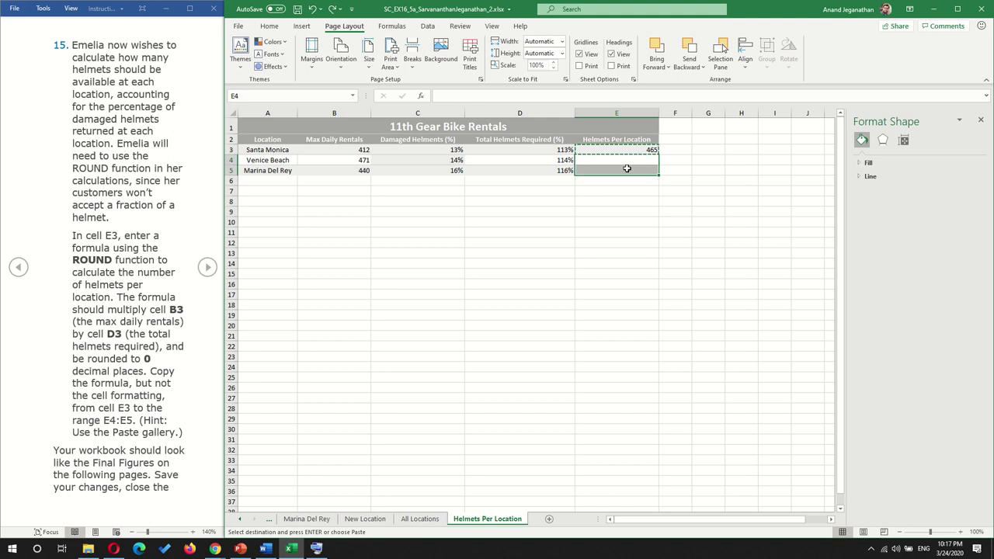
right_click(627, 170)
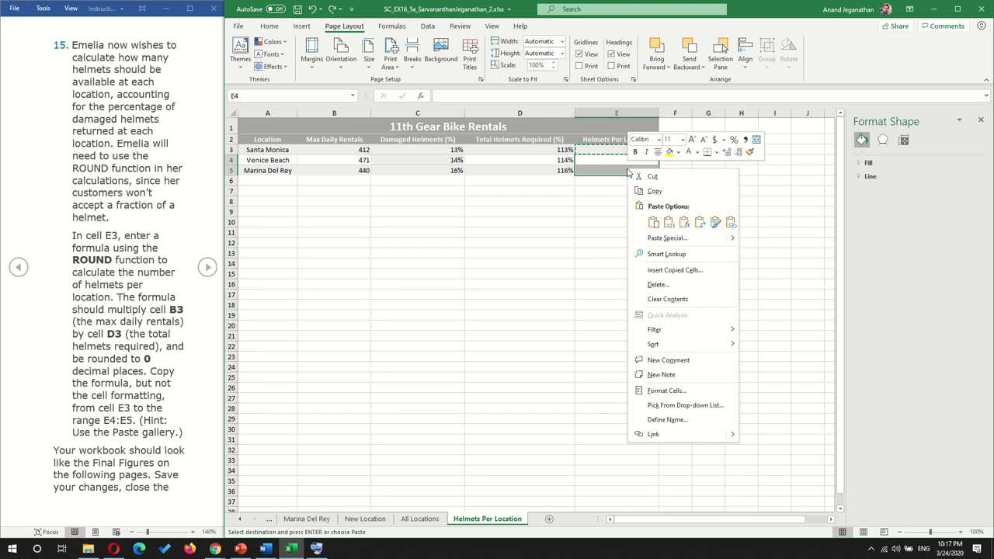
left_click(684, 223)
left_click(629, 367)
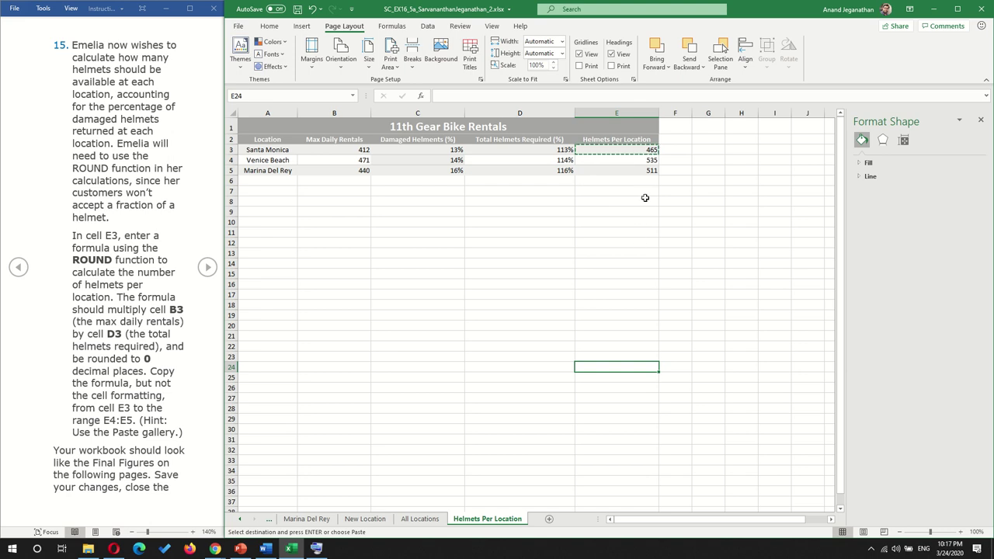
Step: Check the linked formulas in cells C4 and D4
left_click_drag(638, 184, 664, 282)
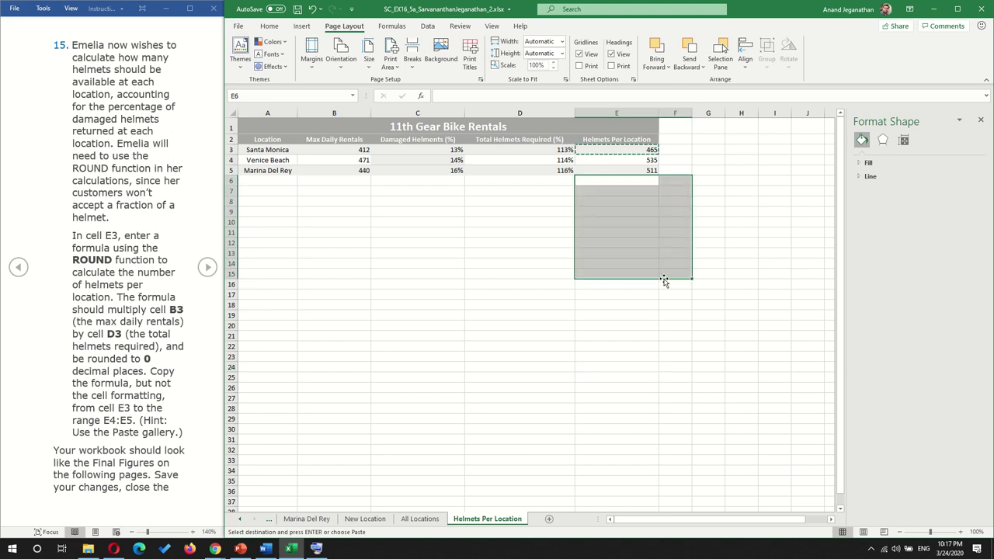
left_click(472, 334)
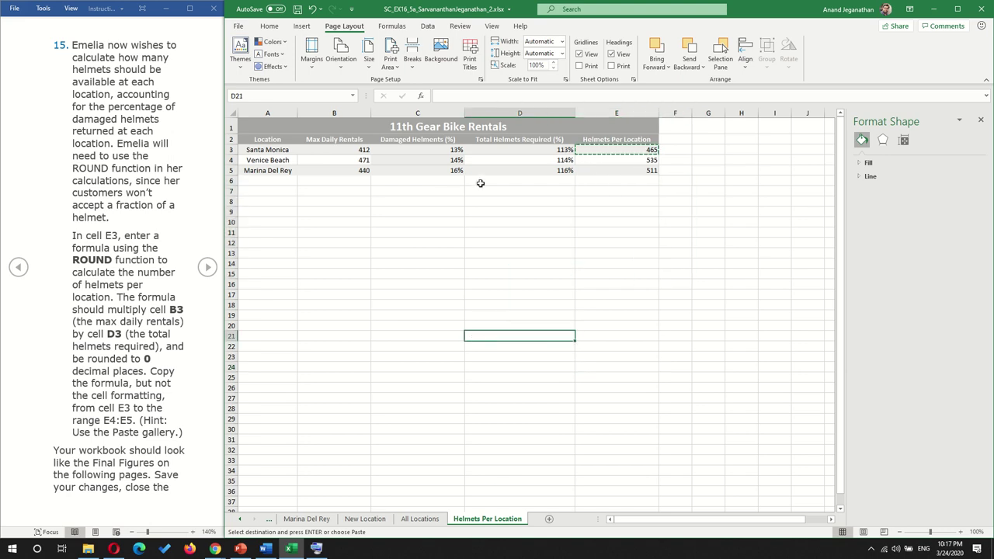
left_click(416, 161)
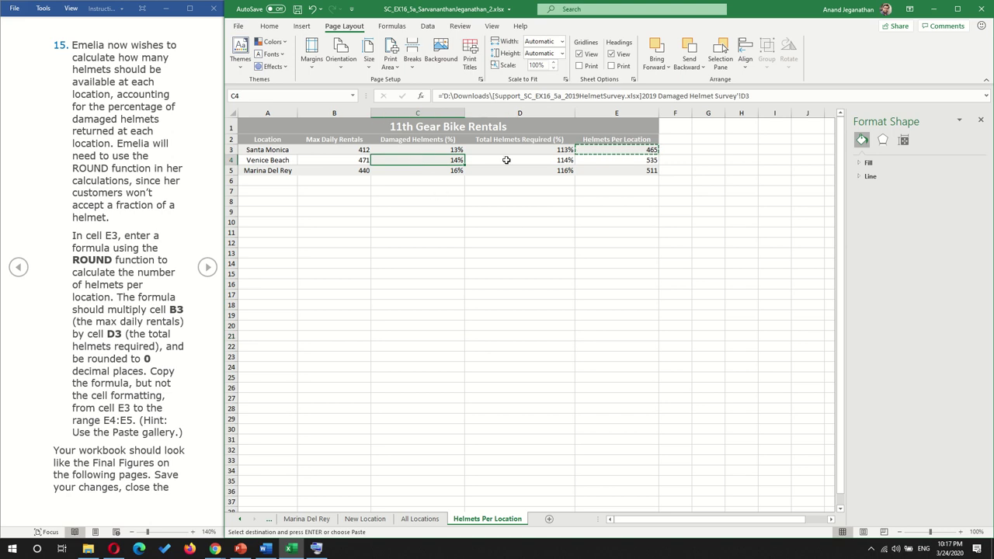
left_click(506, 160)
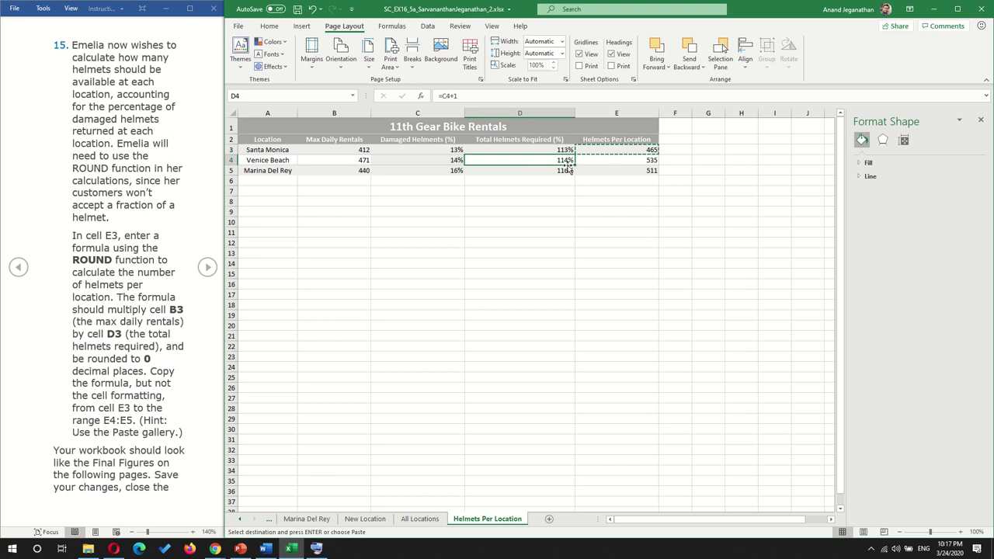
Step: Apply D4's formatting to C4 with the Format Painter
left_click(265, 28)
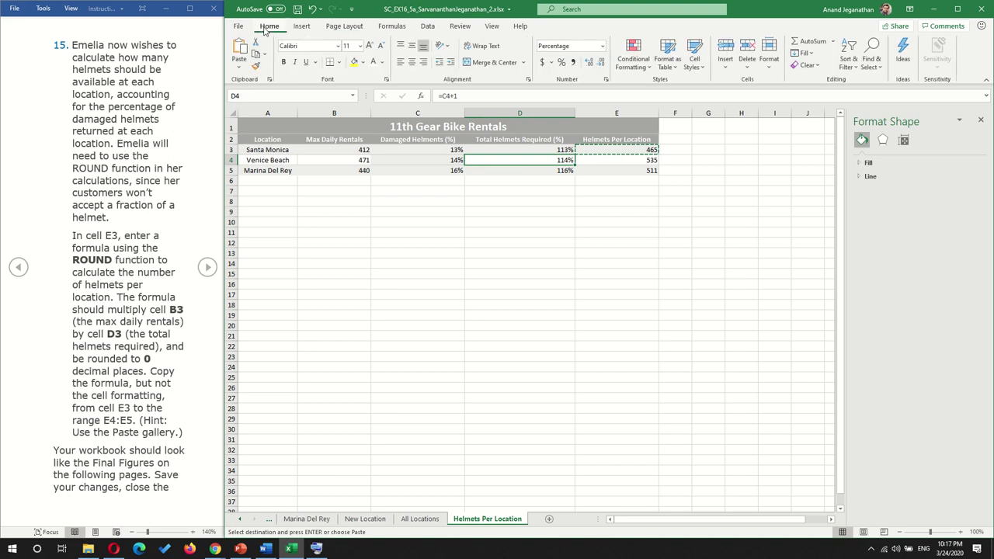
left_click(256, 67)
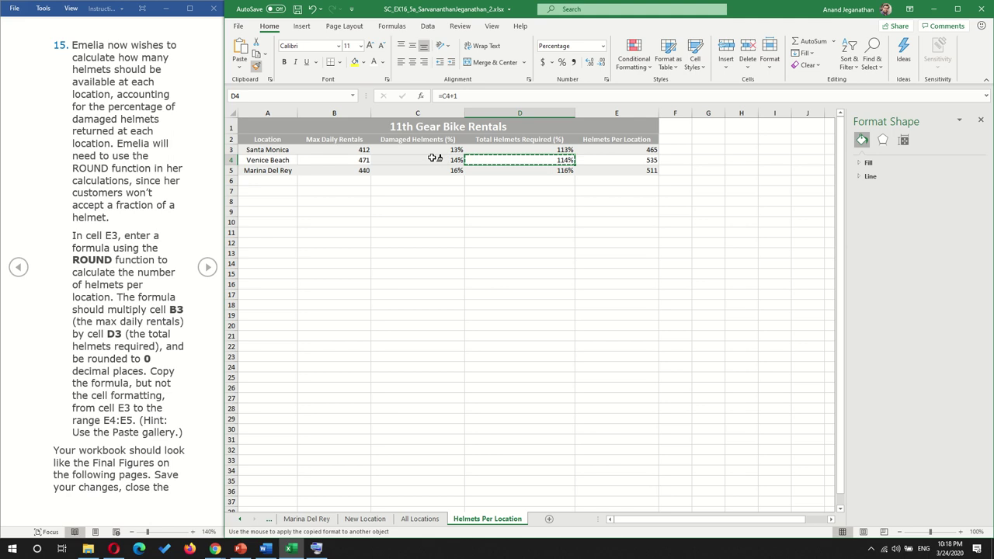
left_click(439, 159)
Step: Check the formula in D5 and advance the instructions to the Final Figures page
left_click(475, 272)
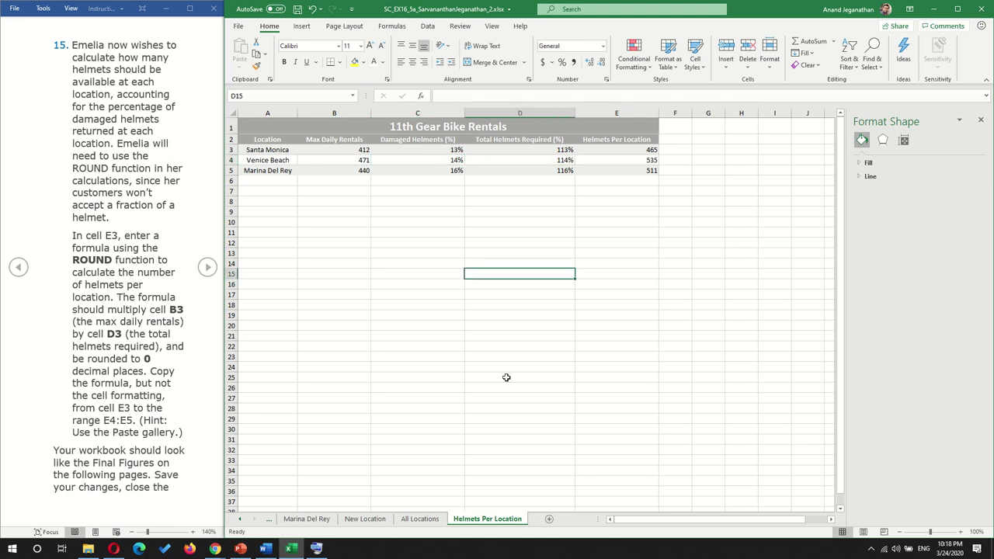
left_click(487, 168)
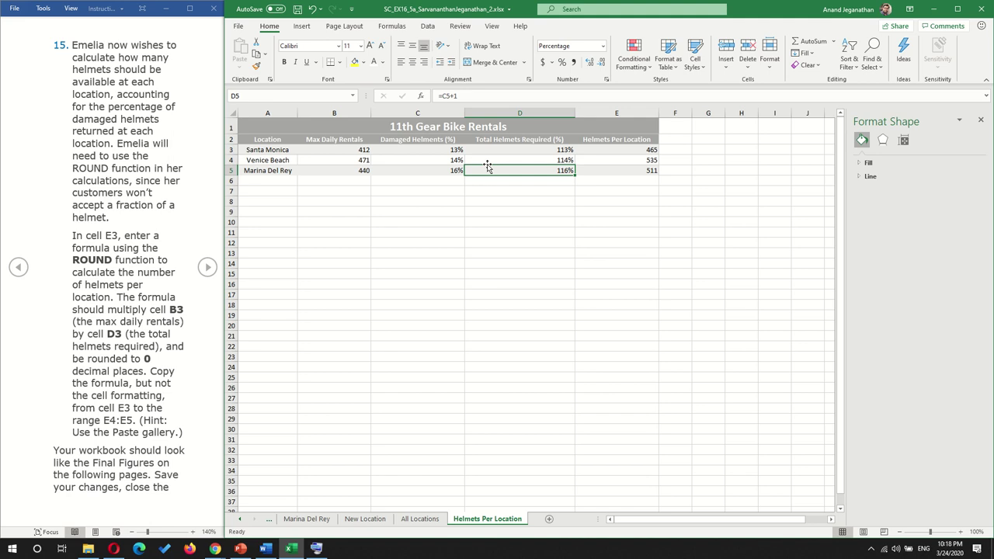
left_click(493, 240)
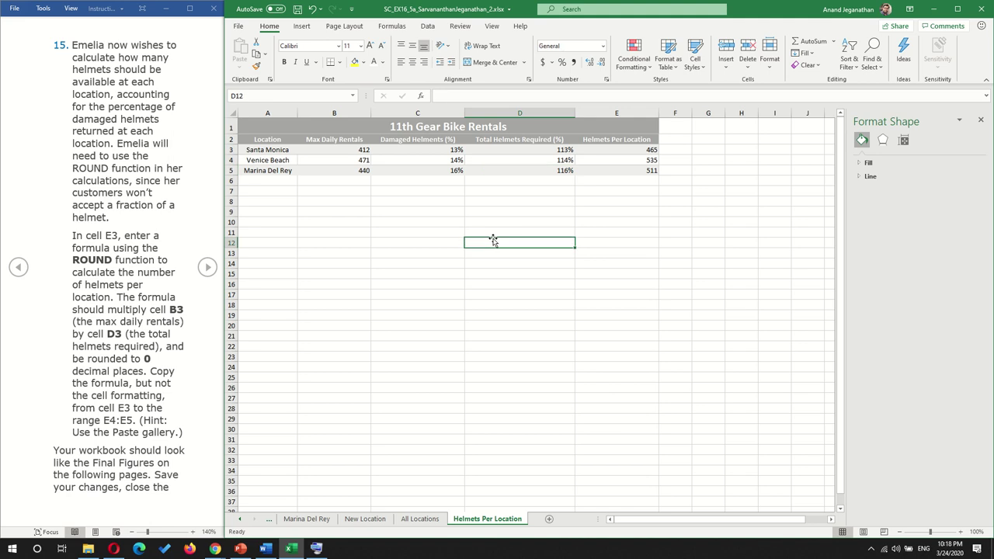
left_click(210, 268)
Step: Show Final Figures 1 and 2 and split the screen between Word and the Excel workbook
left_click(208, 268)
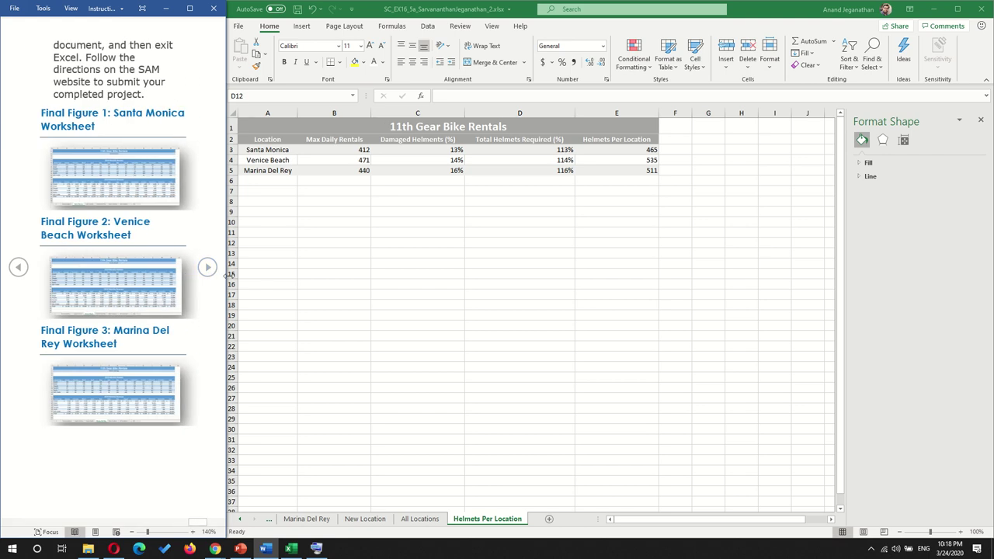
left_click_drag(229, 277, 561, 288)
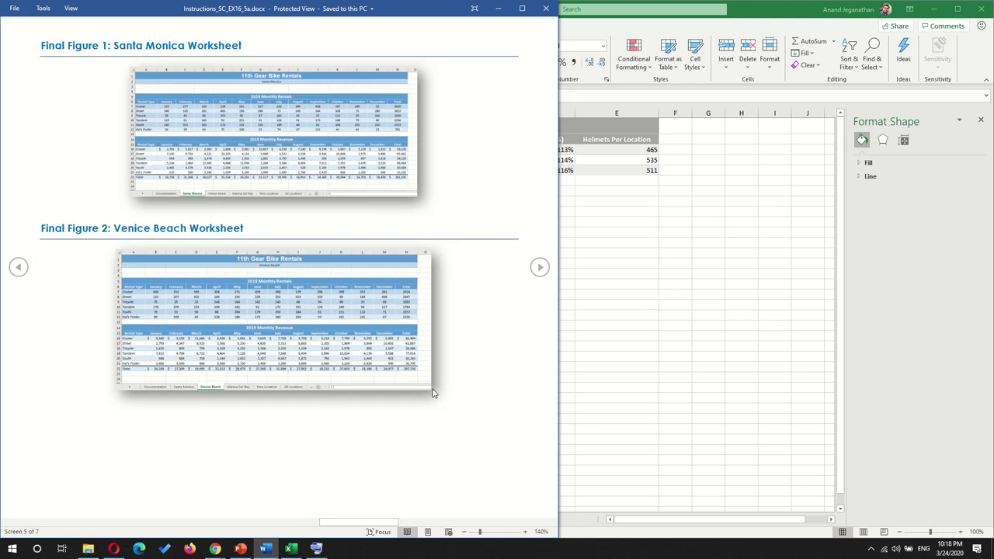
left_click(693, 375)
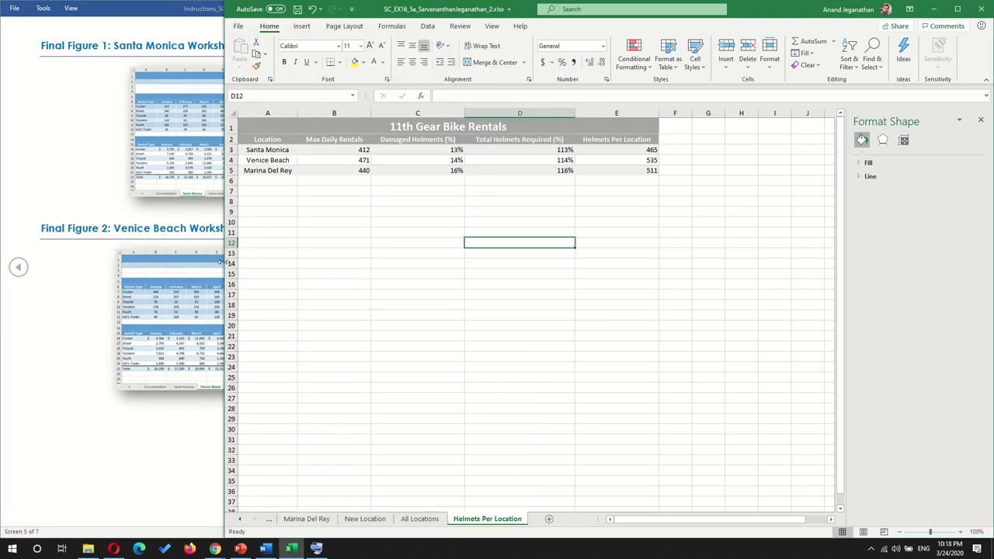
left_click_drag(223, 266, 629, 265)
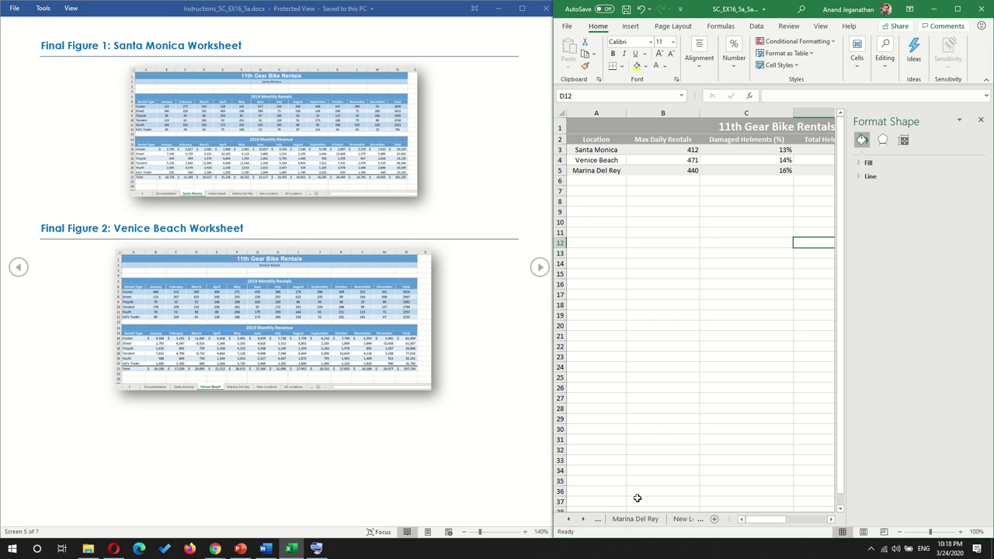
Step: Open the Marina Del Rey worksheet and close the Format Shape pane
left_click(645, 524)
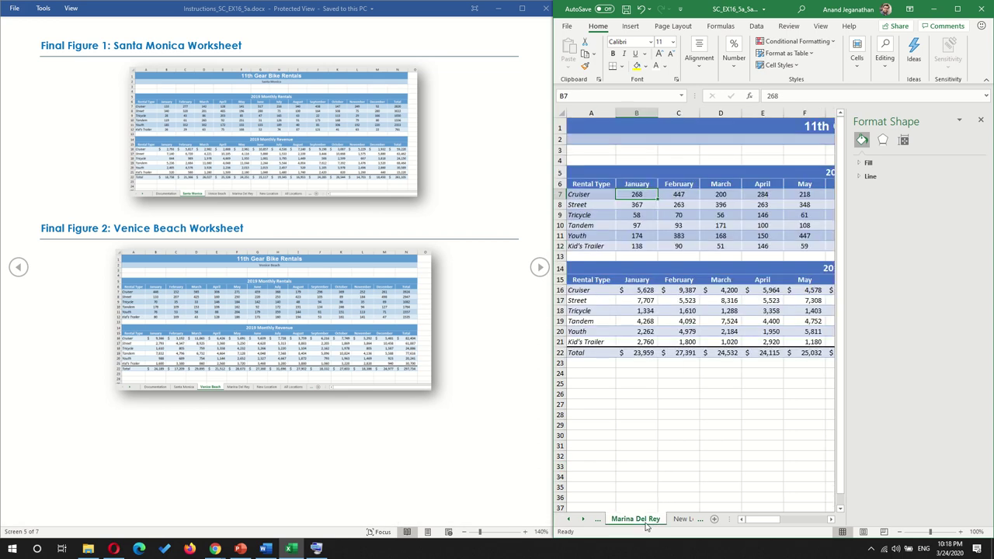
left_click(980, 125)
scroll(714, 311, "down", 2)
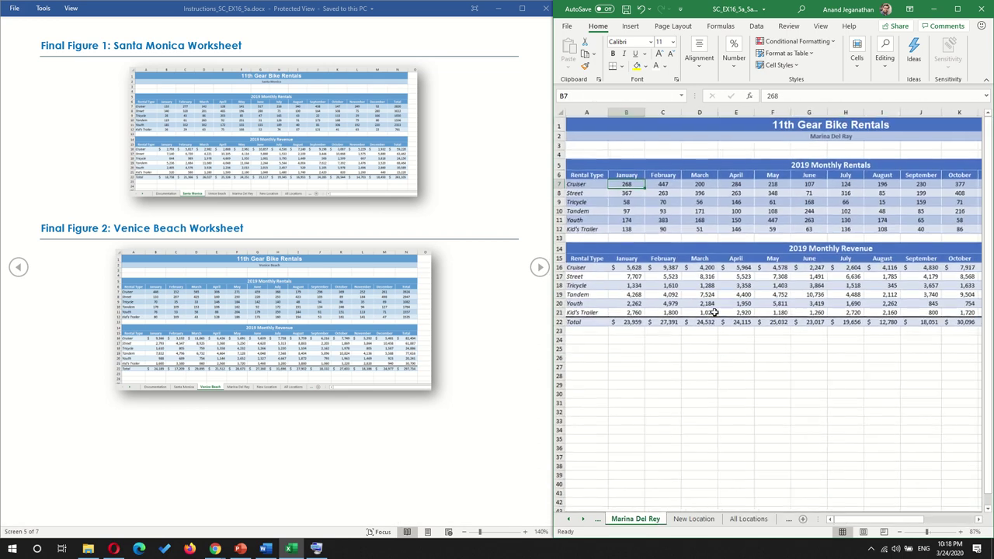
scroll(714, 310, "down", 4)
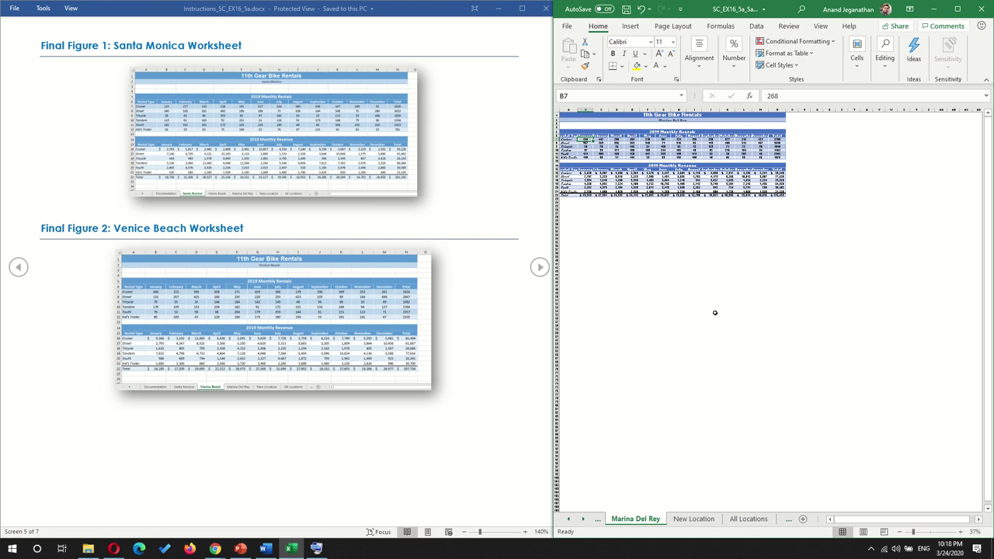
scroll(743, 296, "up", 3)
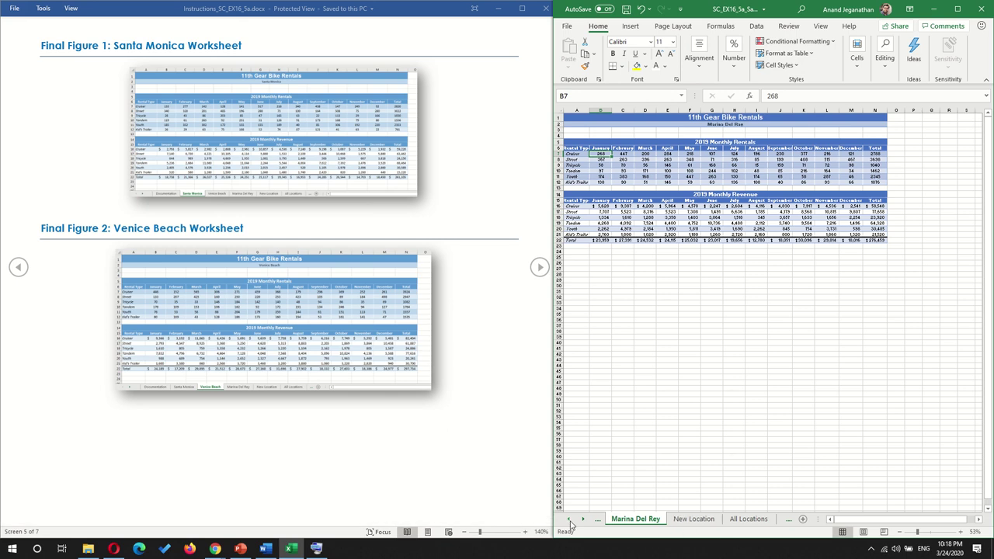
Step: Compare the Santa Monica, Venice Beach and Marina Del Rey sheets against Final Figures 1–6
left_click(570, 521)
left_click(641, 520)
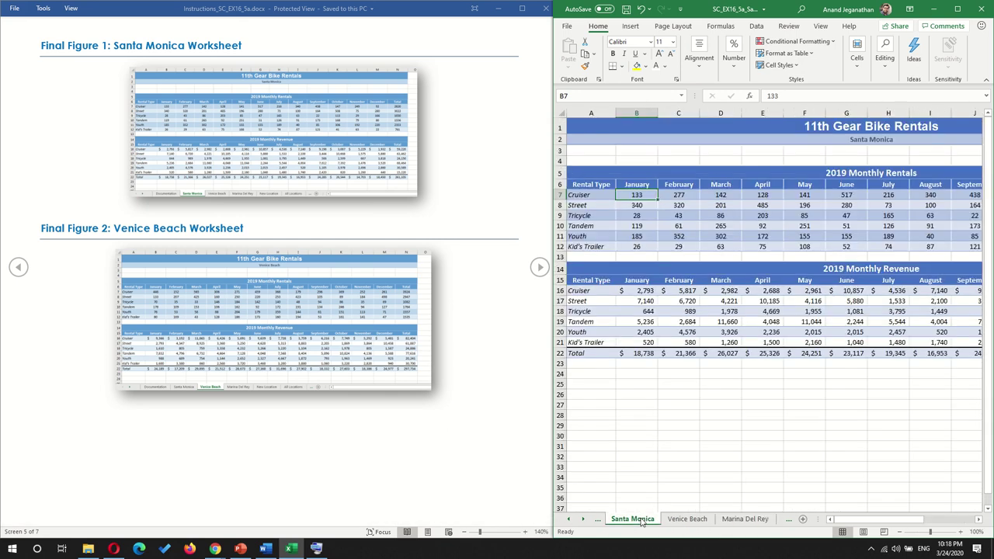
left_click(682, 520)
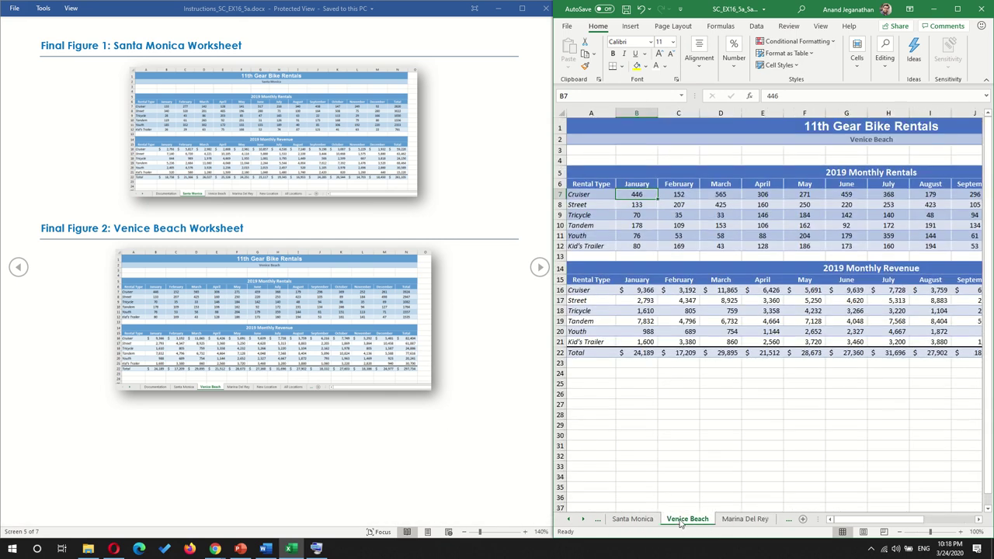
left_click(730, 520)
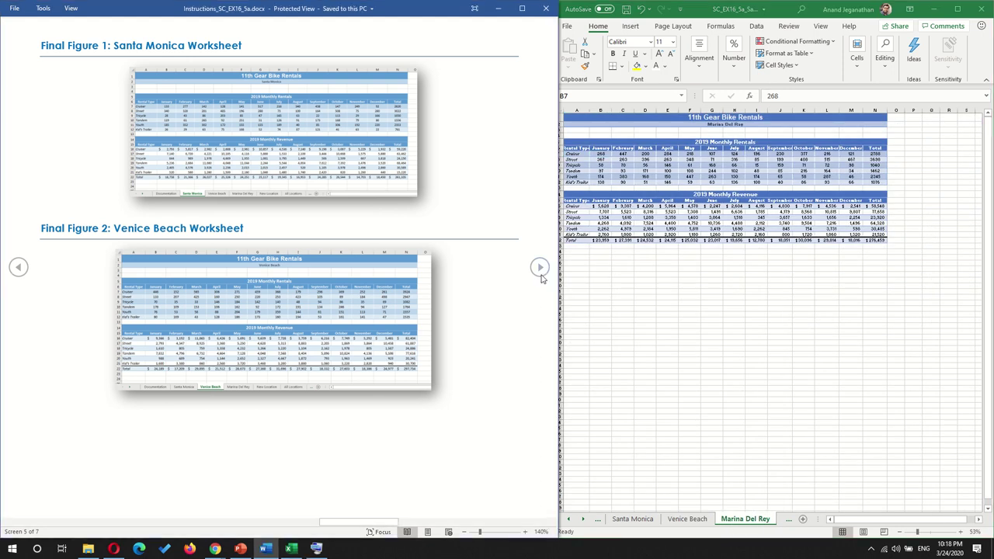
left_click(540, 267)
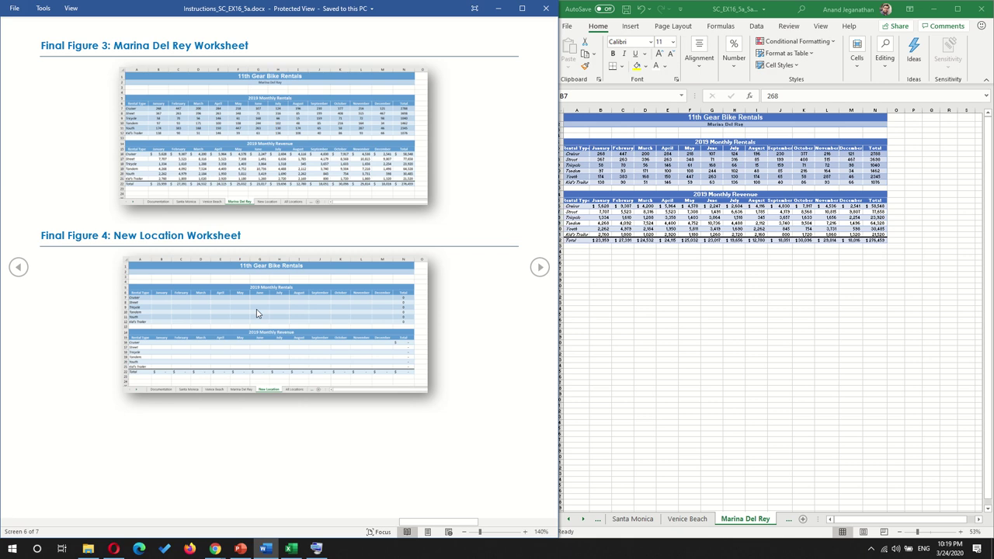
left_click(540, 267)
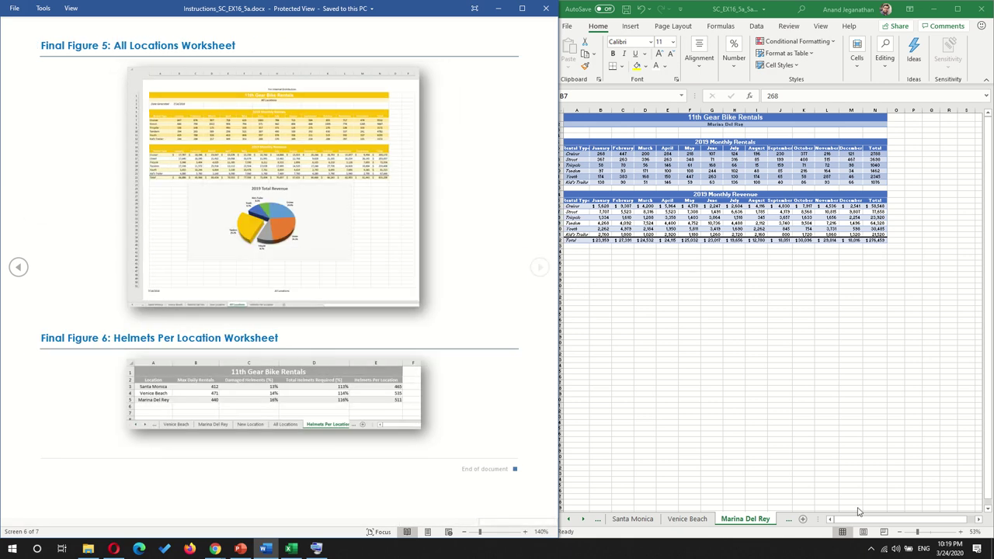
Step: Check New Location, add a blank sheet, view All Locations, and maximize on Helmets Per Location
left_click(792, 523)
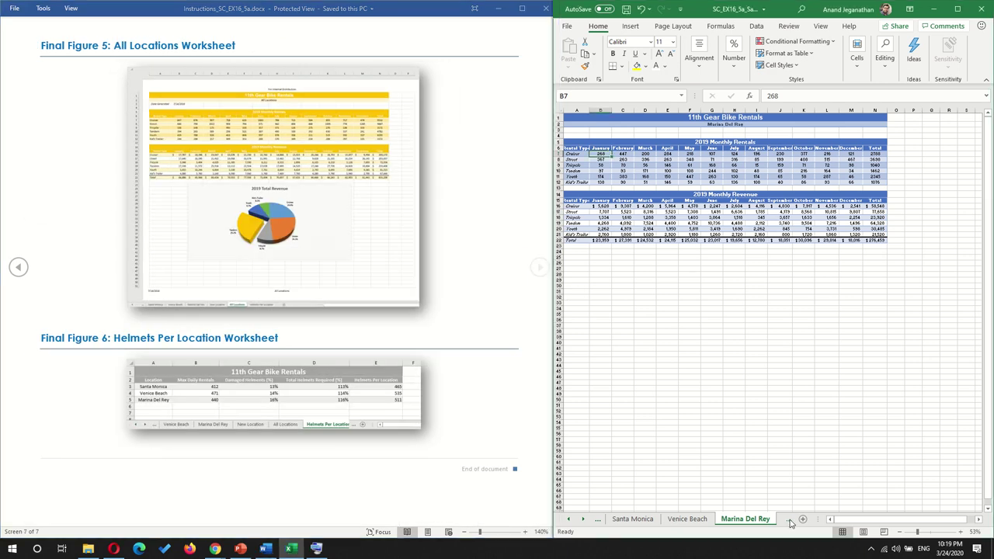
left_click(790, 522)
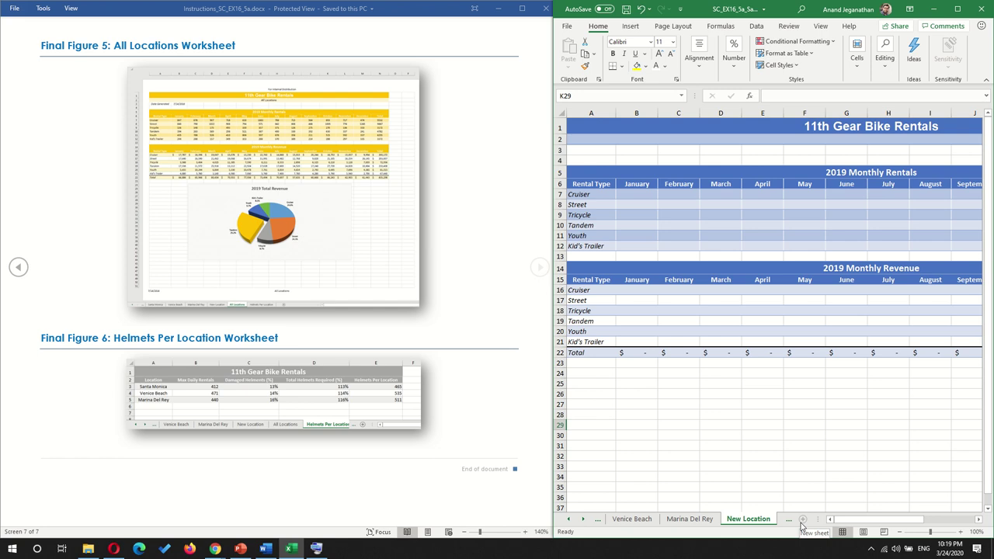
left_click(802, 524)
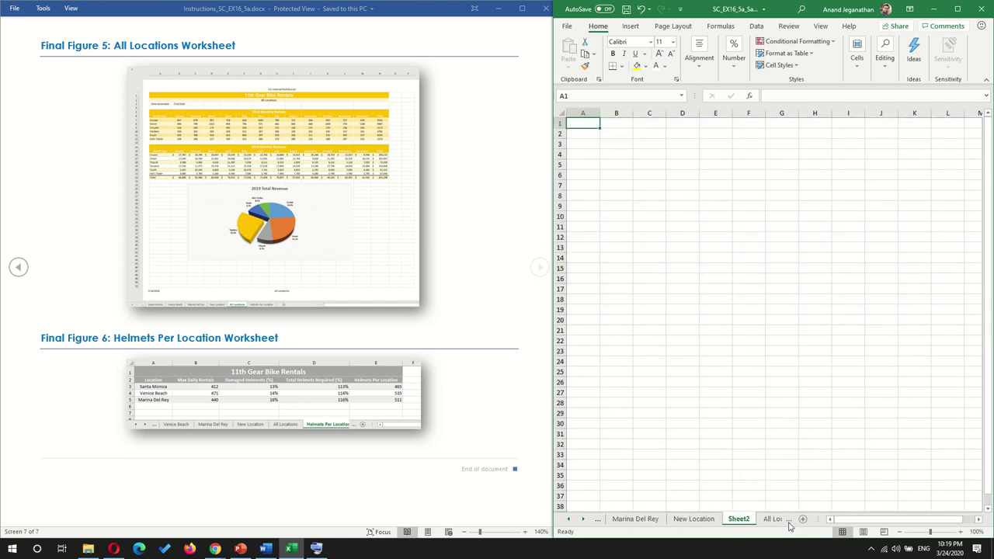
left_click(775, 519)
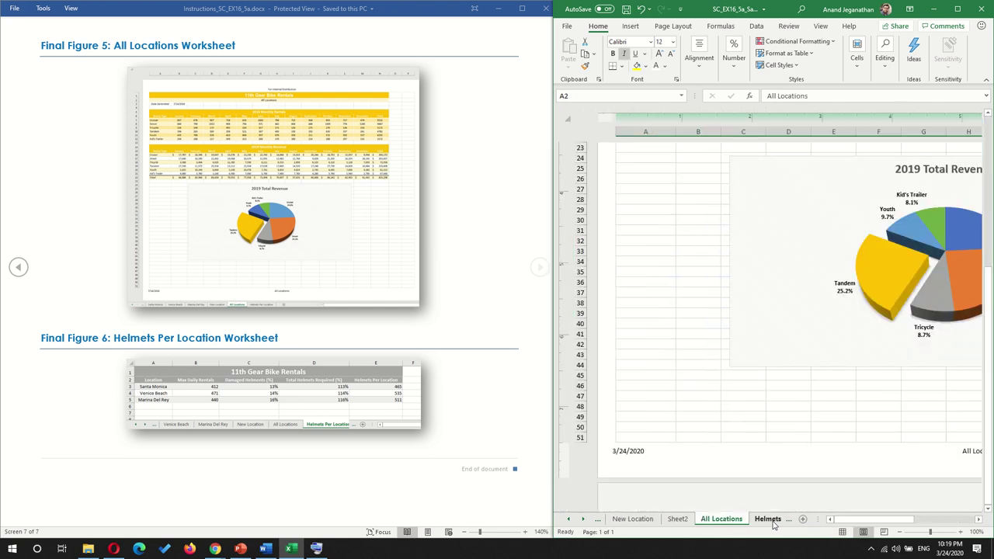
left_click(768, 519)
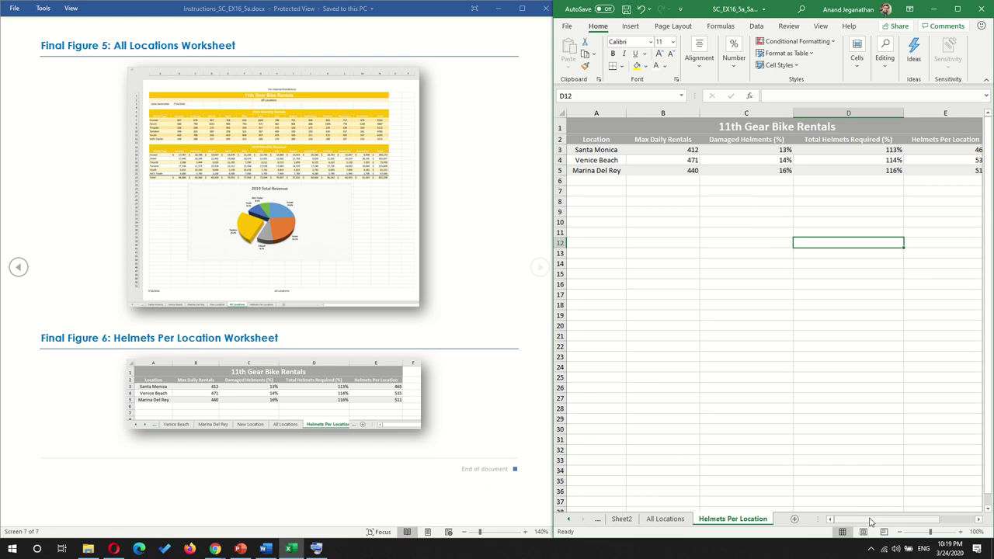
left_click(958, 11)
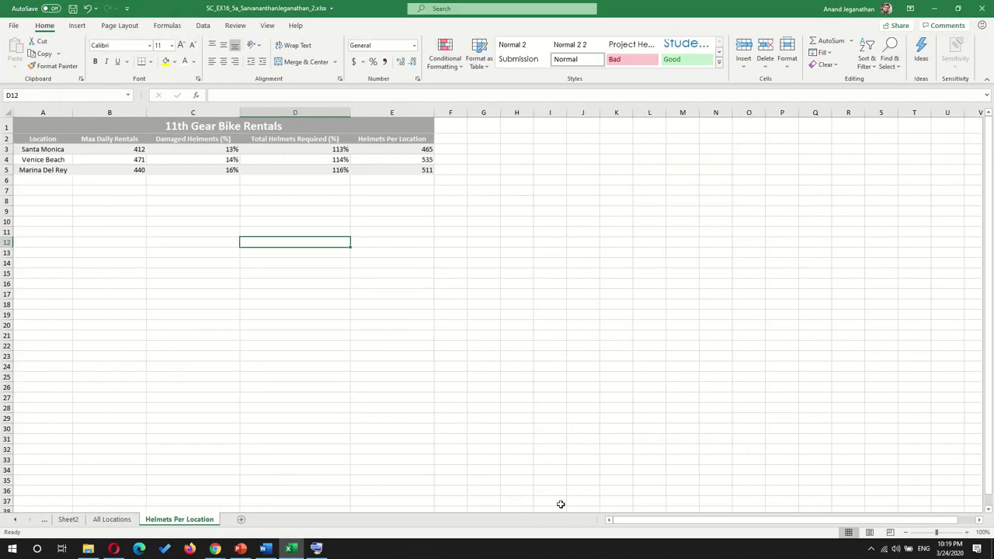
Step: View Sheet2, New Location and Documentation, ending on Santa Monica's $261,105 revenue table
left_click(16, 519)
left_click(17, 519)
left_click(16, 519)
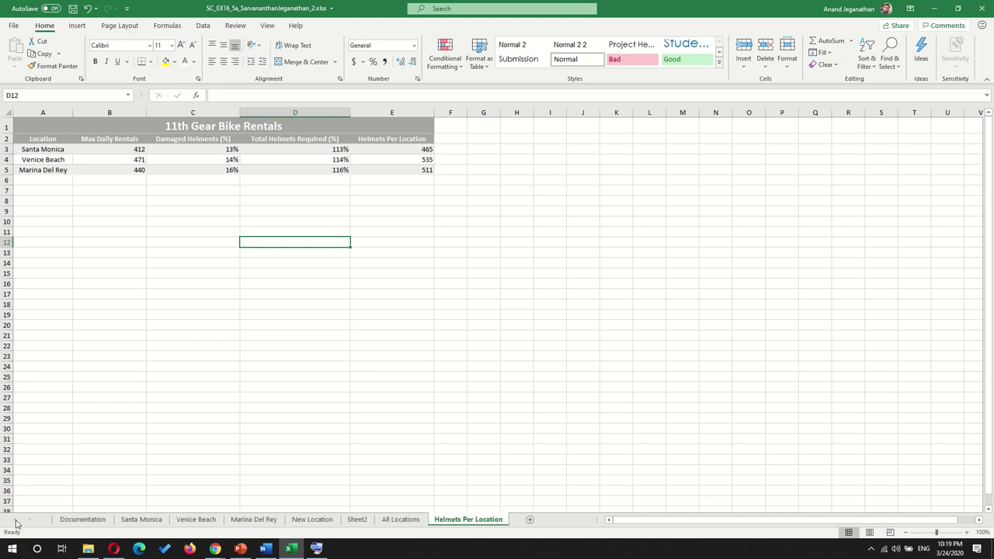
left_click(357, 521)
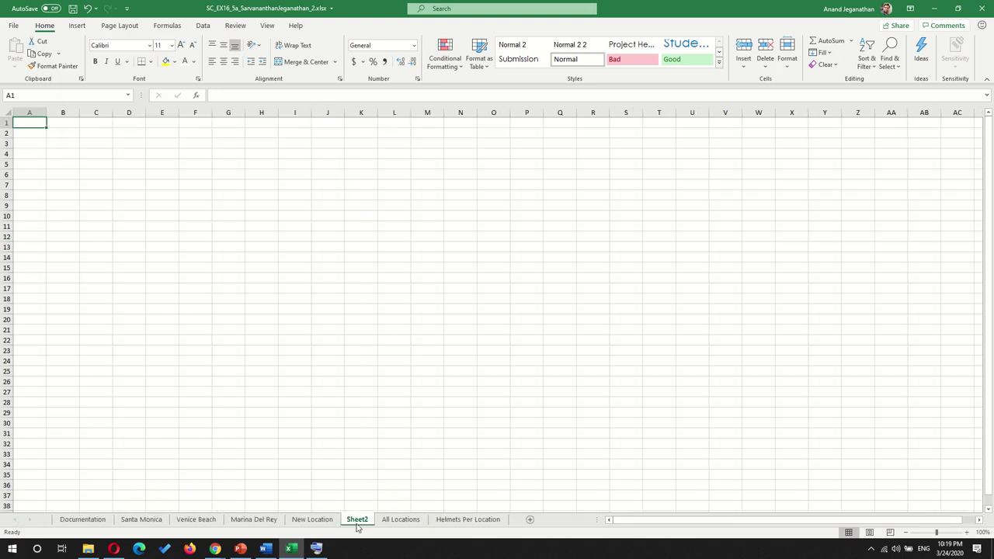
left_click(312, 520)
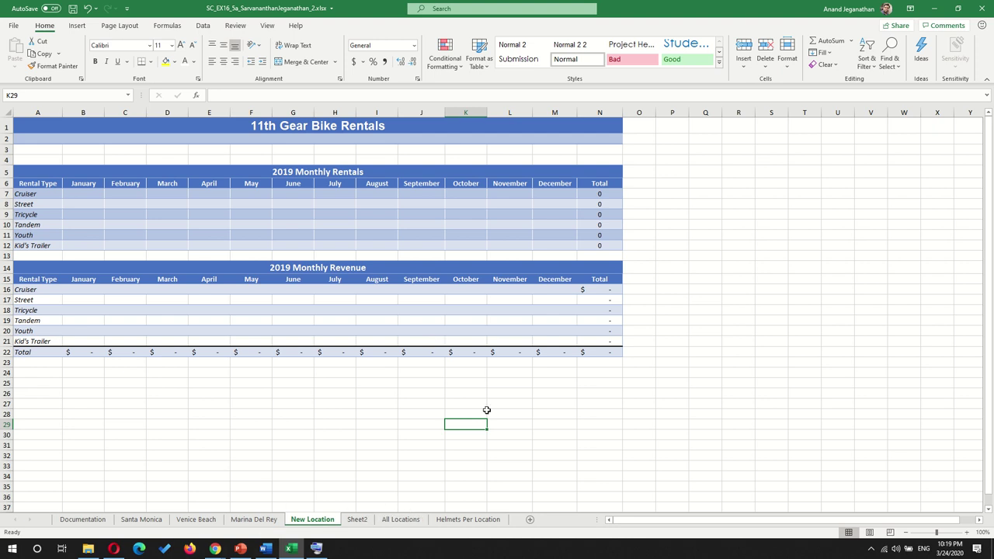
left_click(93, 522)
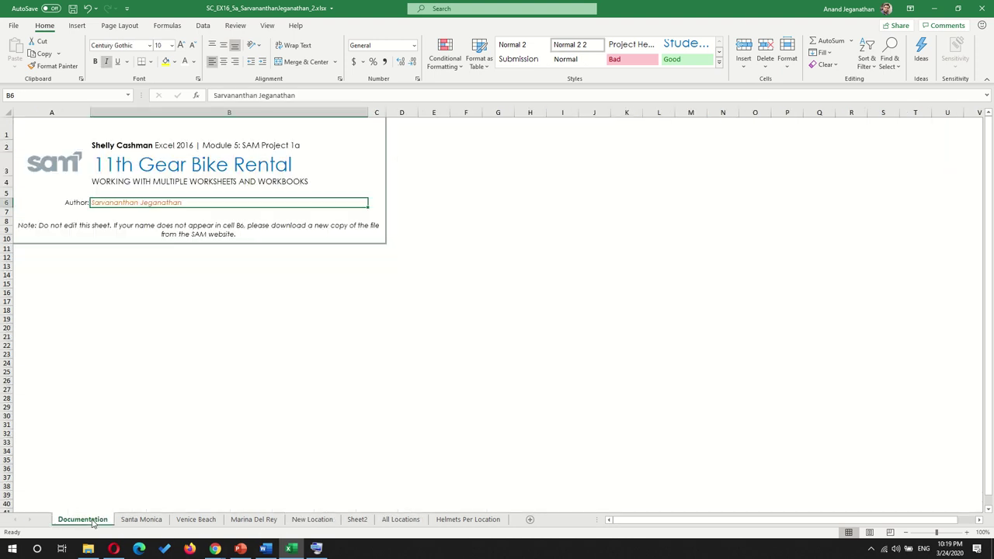
left_click(138, 522)
left_click(84, 521)
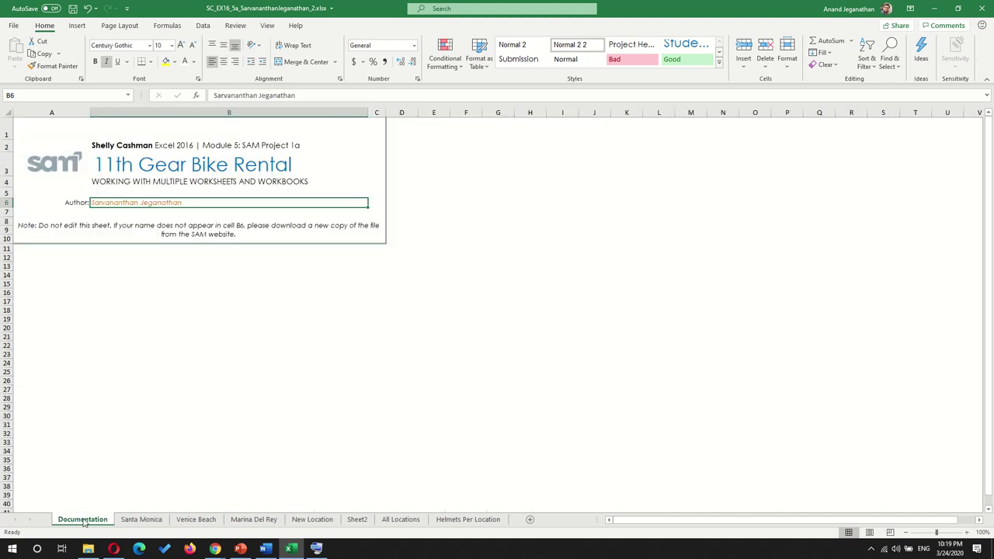
left_click(135, 522)
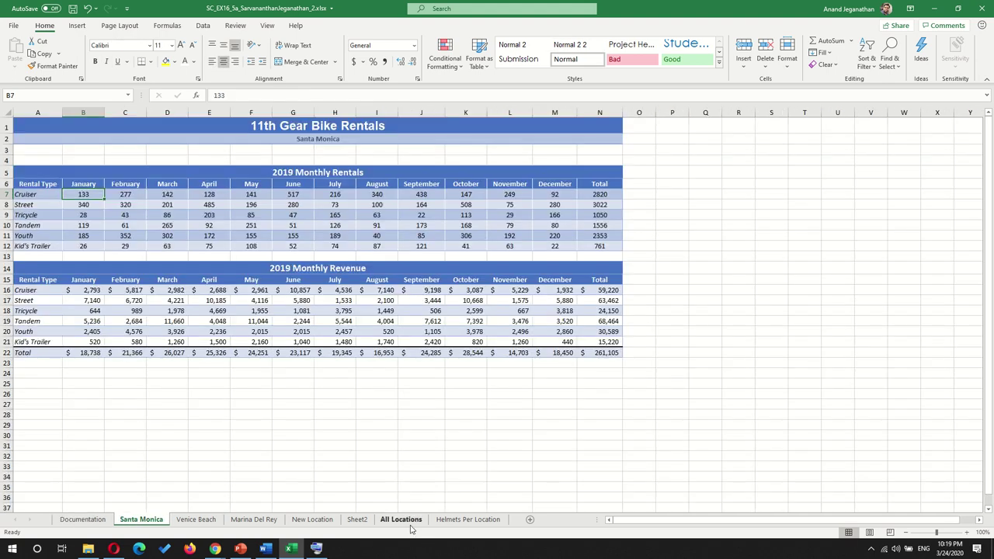